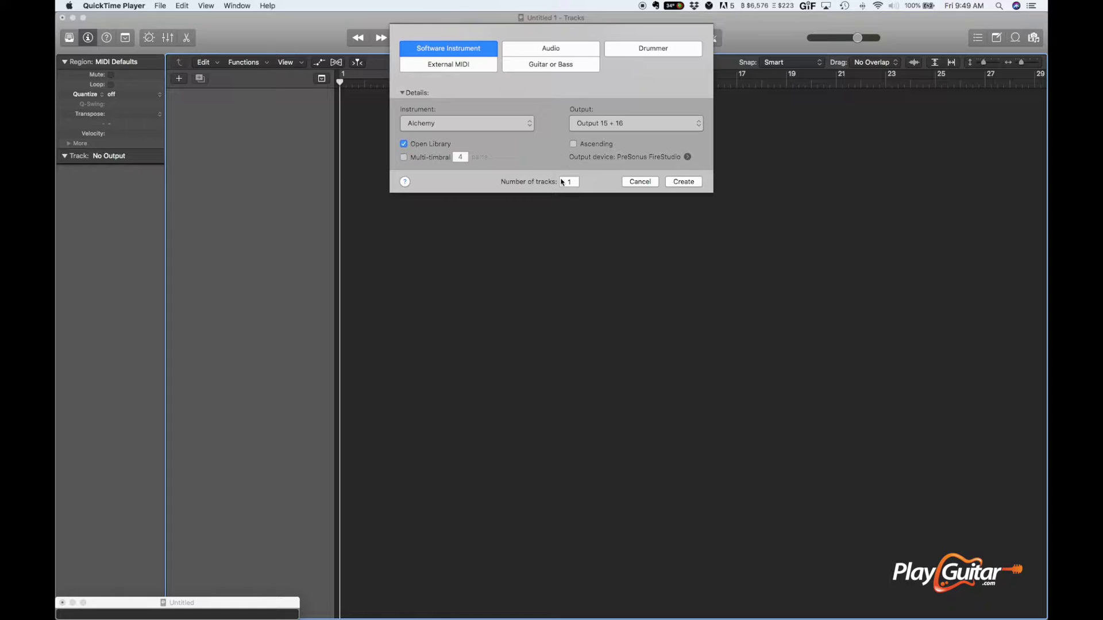
Create a software instrument track with AU Instruments > XLN Audio > Addictive Drums 2.
left_click(467, 124)
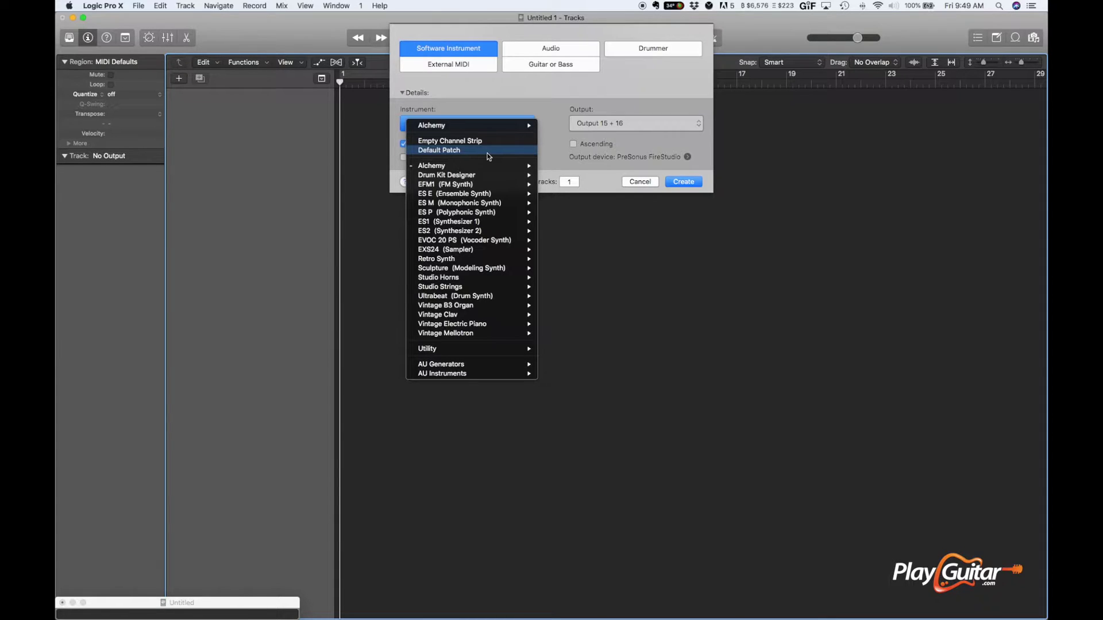
mouse_move(477, 373)
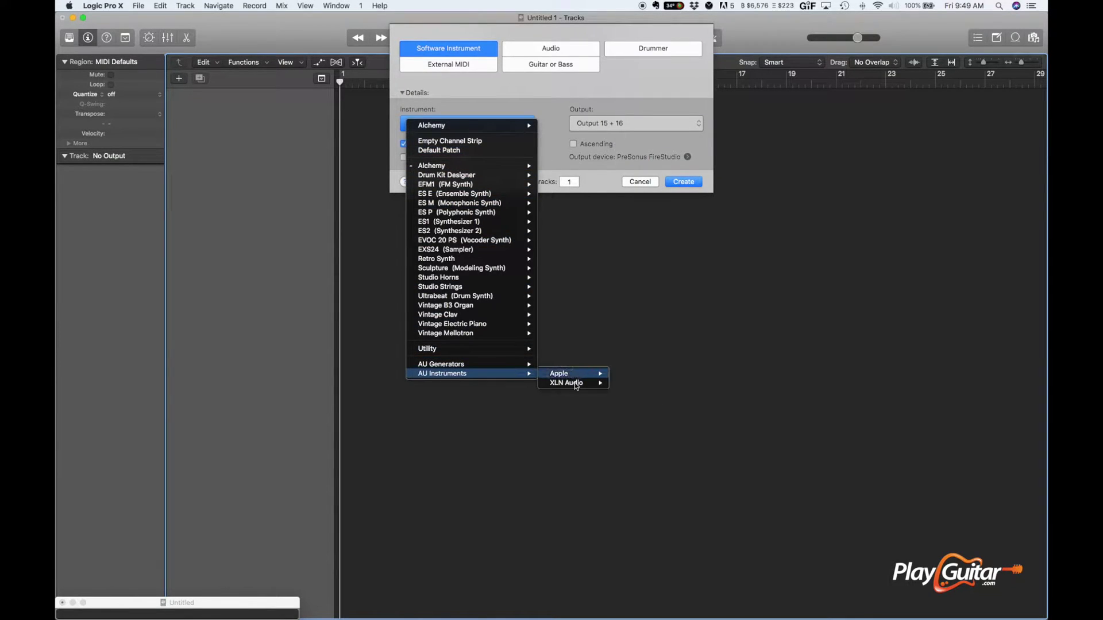
mouse_move(576, 383)
mouse_move(670, 382)
left_click(746, 383)
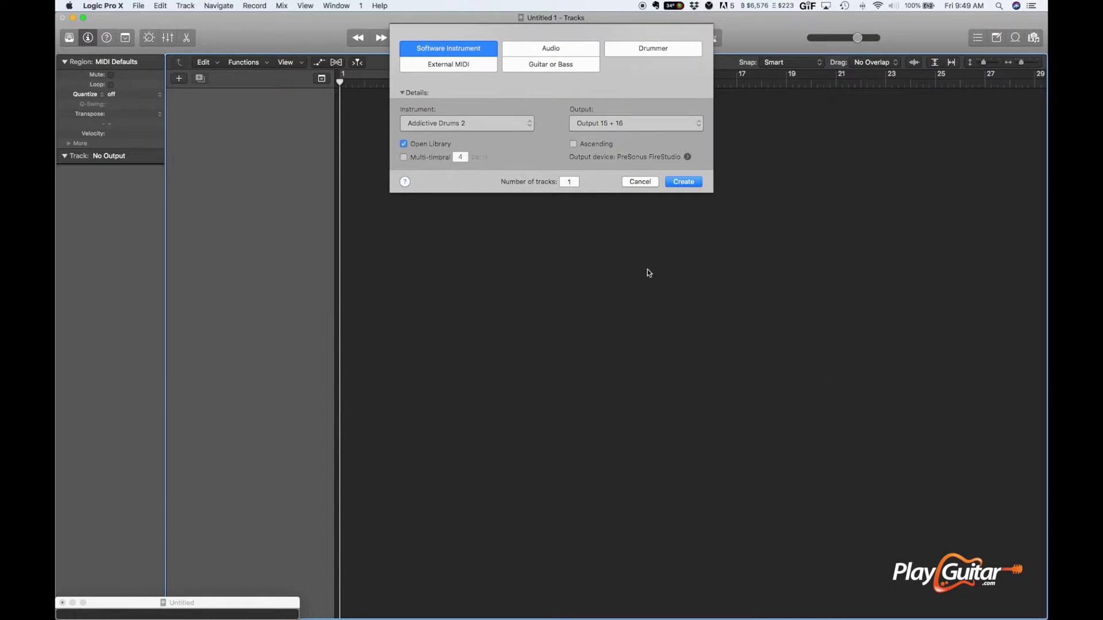
left_click(683, 182)
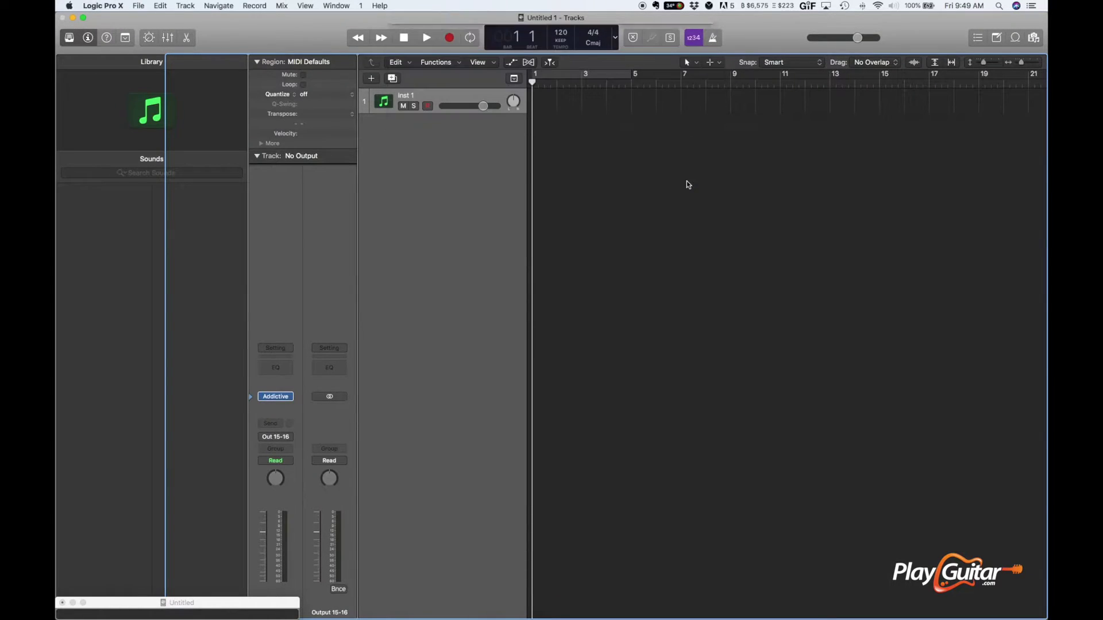
Rename the first track to 'Drums'.
double_click(407, 94)
type("Drums")
key("Return")
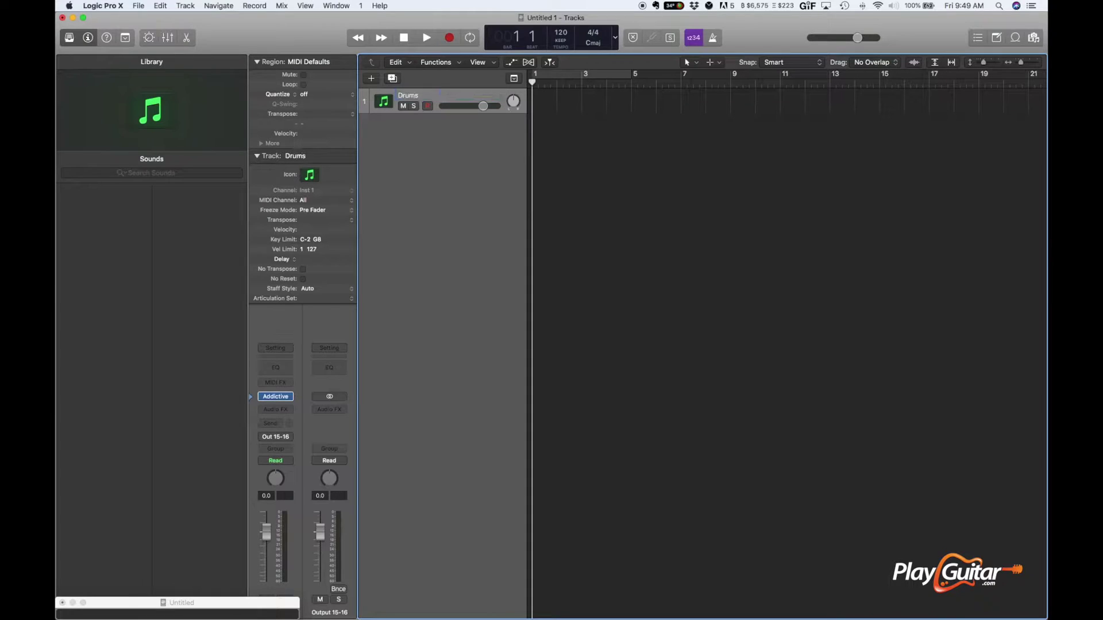
Add a second instrument track and give it the Bass > Fretless Bass sound from the Library.
left_click(371, 78)
left_click(685, 181)
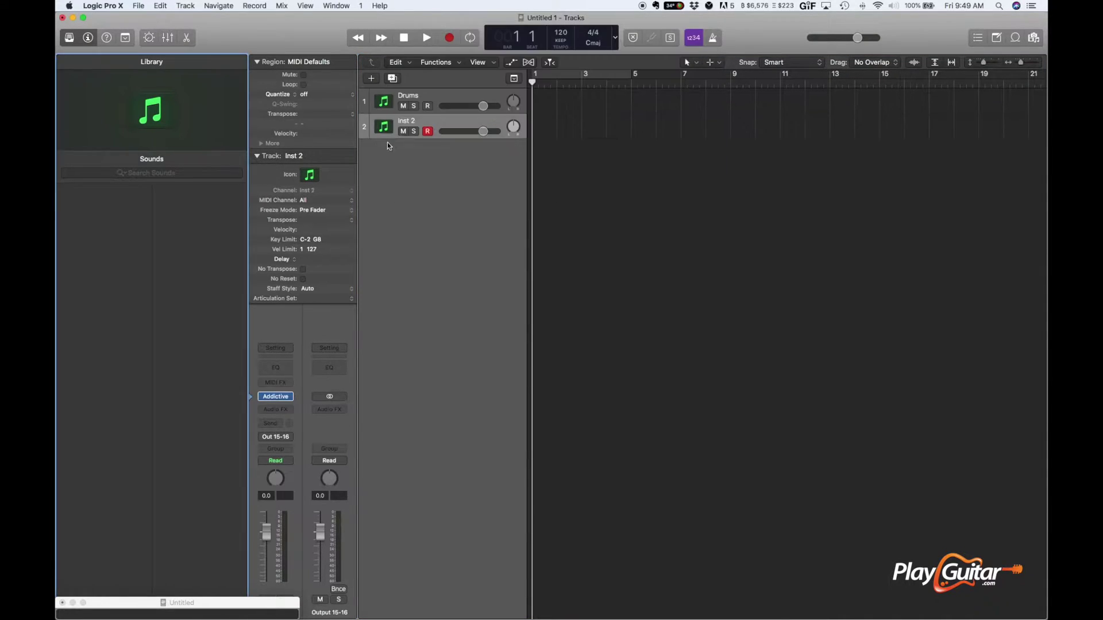
left_click(411, 100)
left_click(411, 124)
left_click(72, 190)
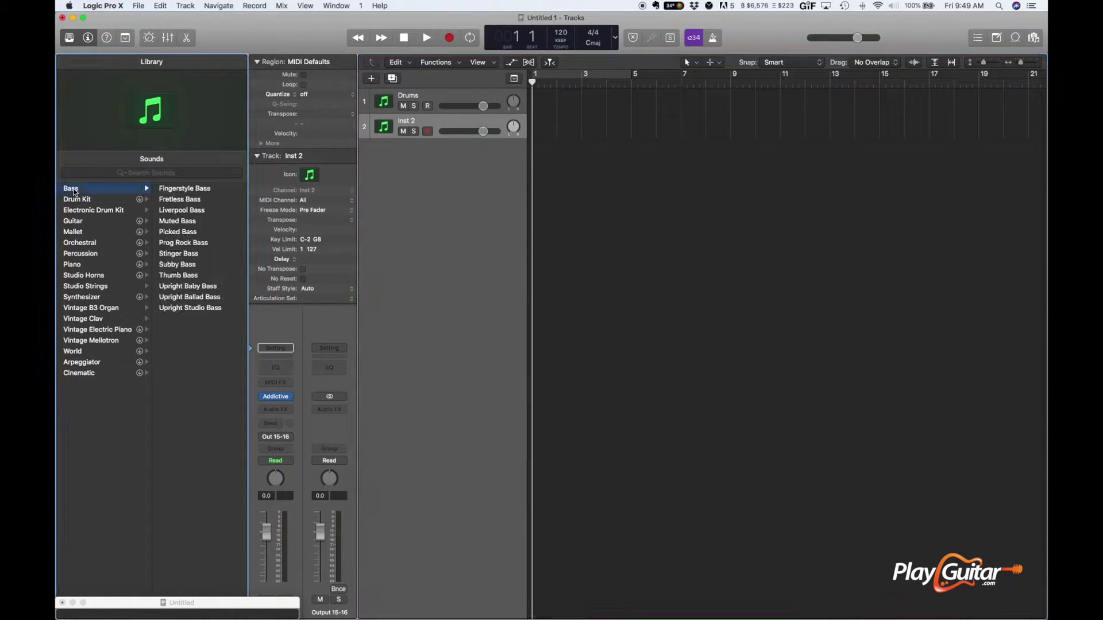
left_click(191, 200)
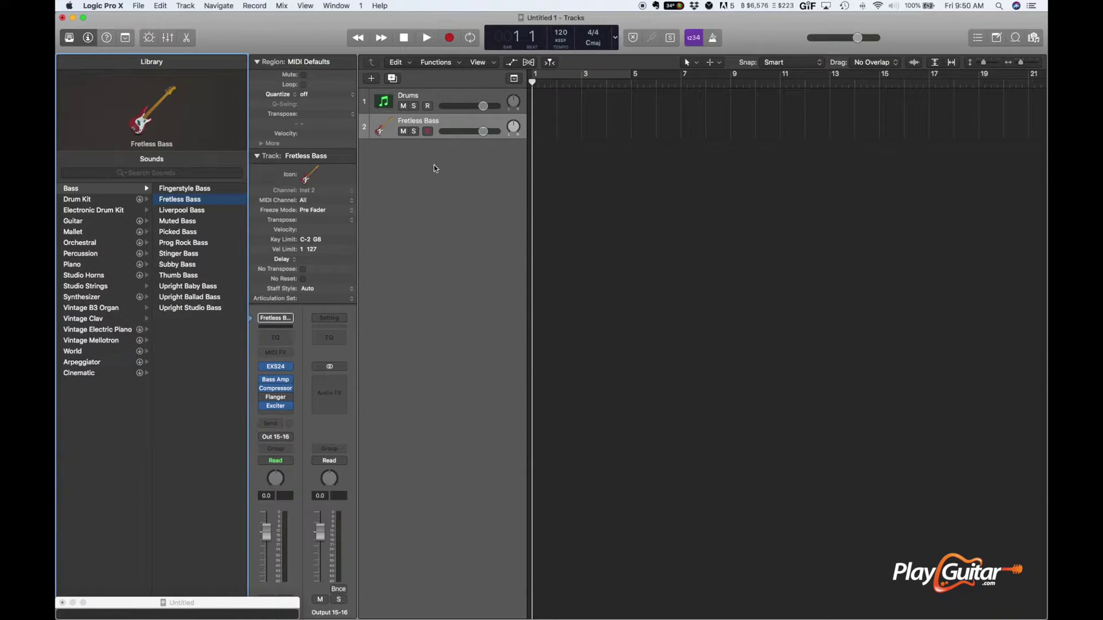
left_click(71, 38)
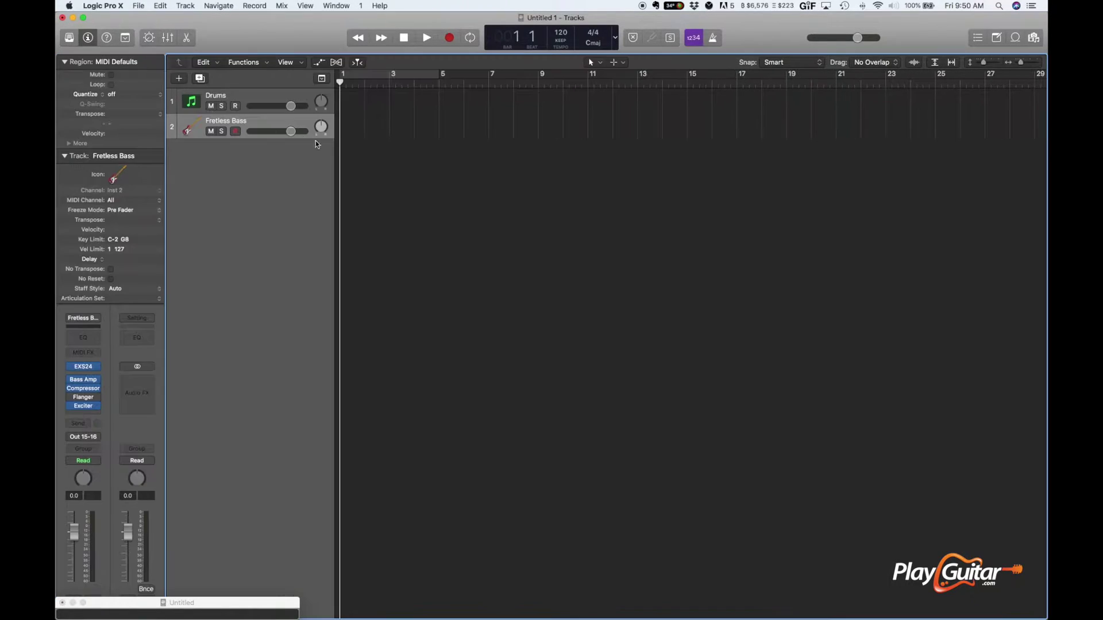
left_click(270, 97)
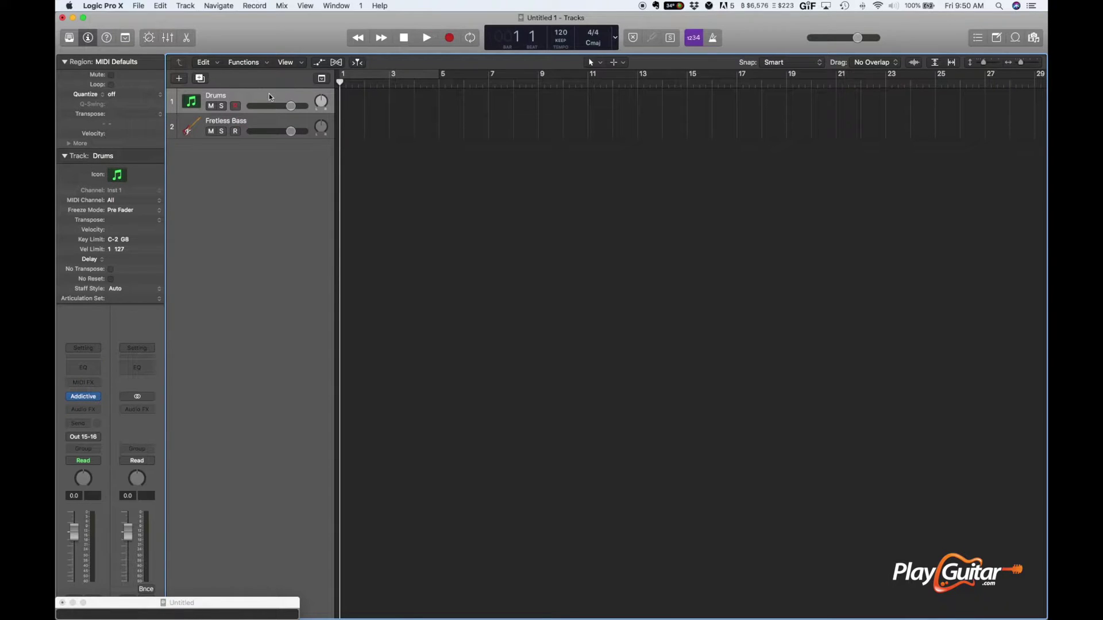
In Addictive Drums 2's BEATS browser, set the library to Groove Monkee Blues.
mouse_move(82, 398)
left_click(83, 397)
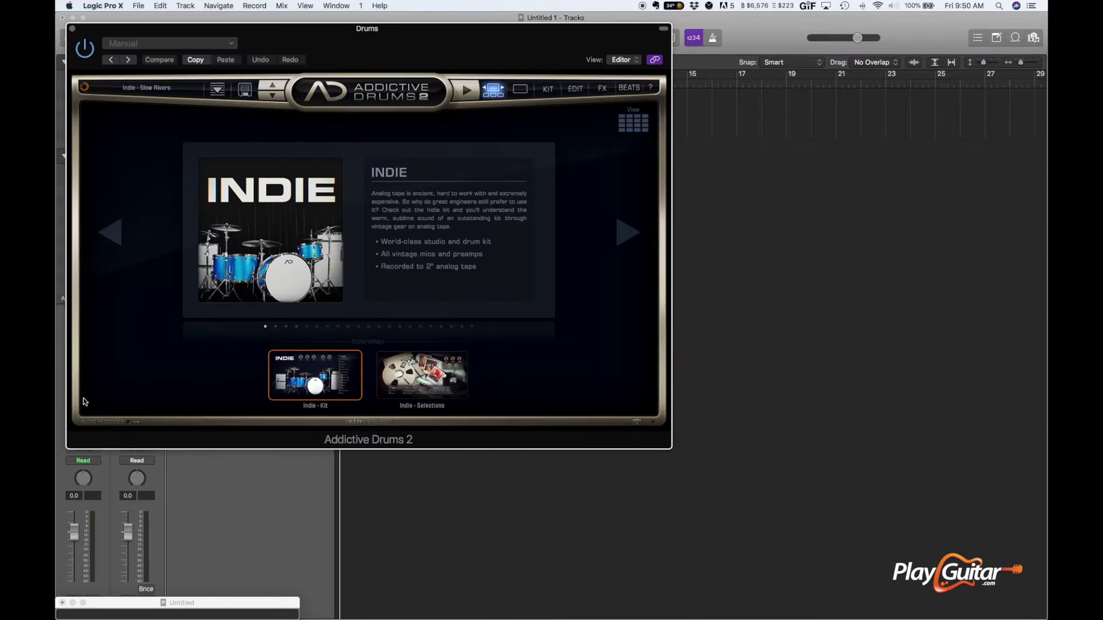
left_click(628, 89)
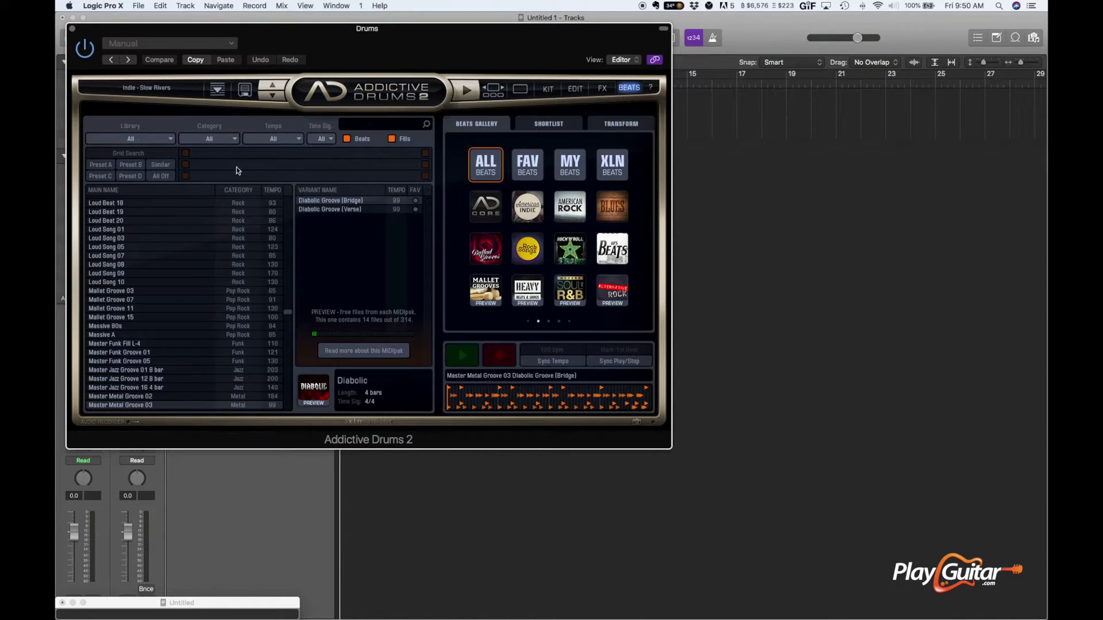
left_click(169, 141)
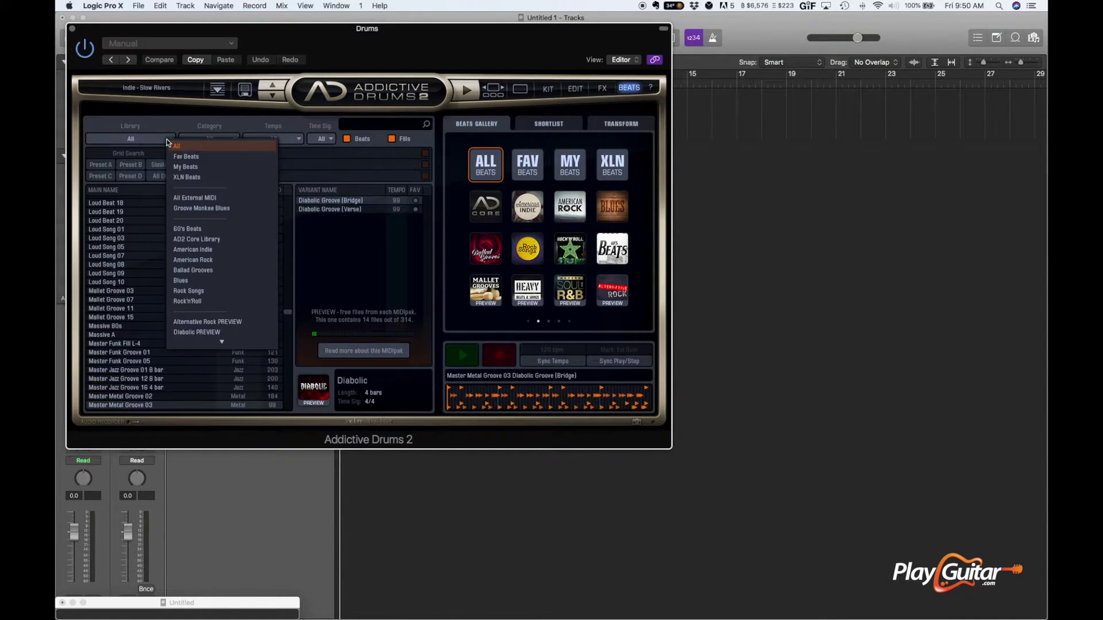
left_click(183, 280)
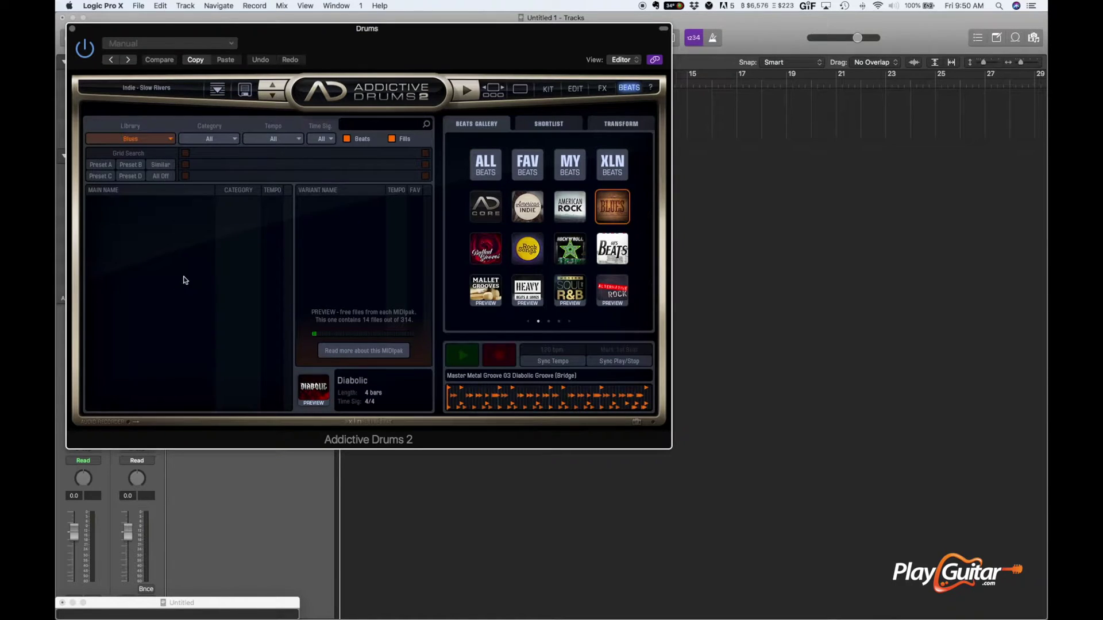
left_click(231, 144)
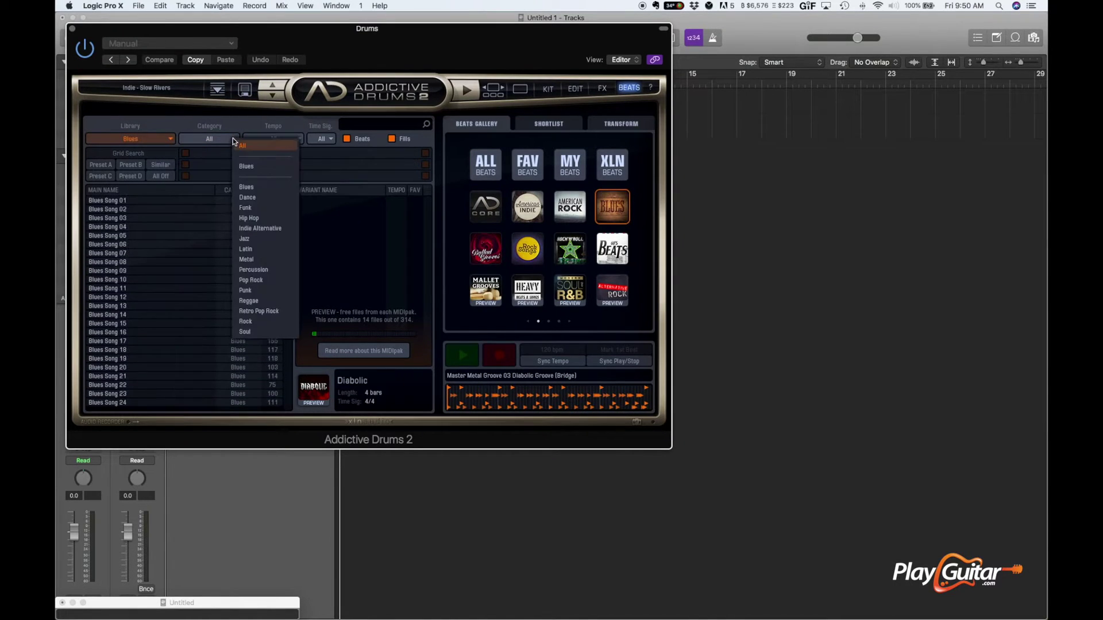
left_click(266, 167)
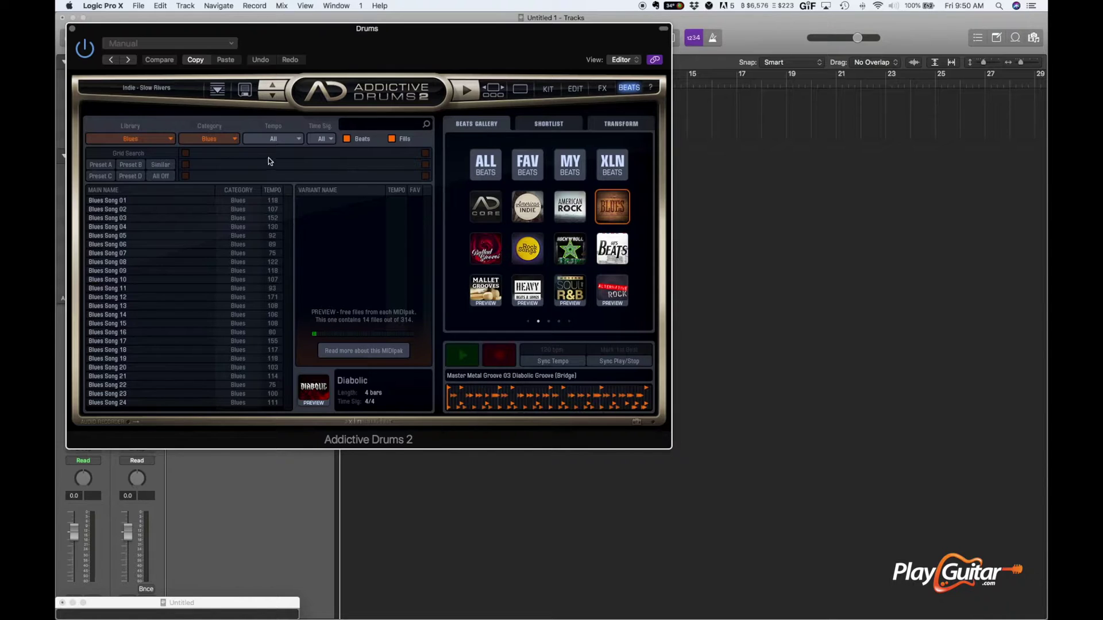
left_click(171, 139)
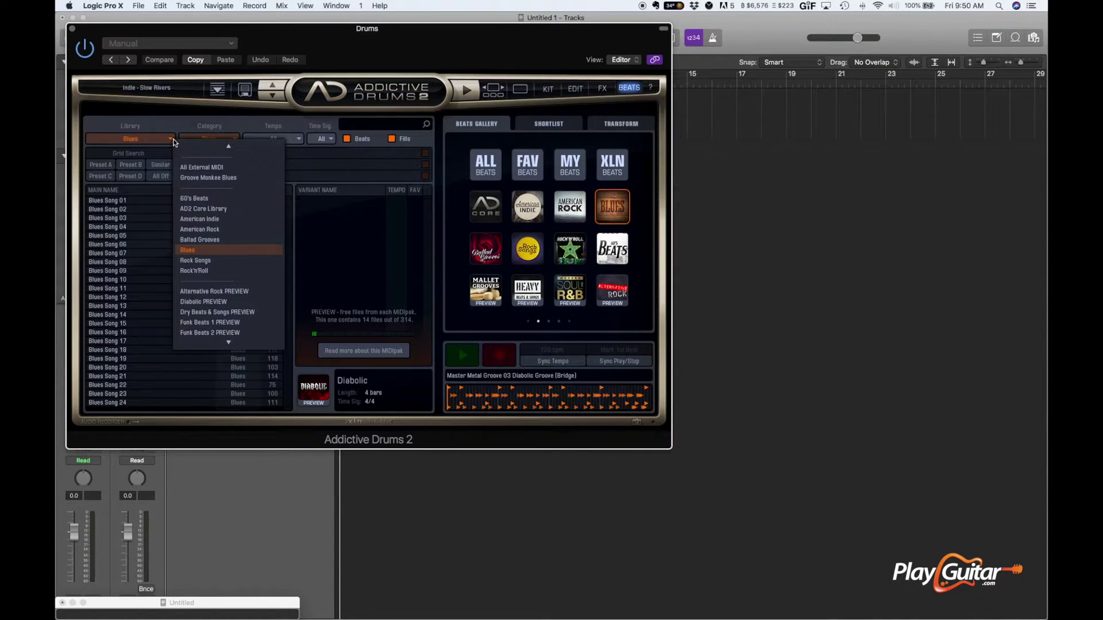
left_click(199, 178)
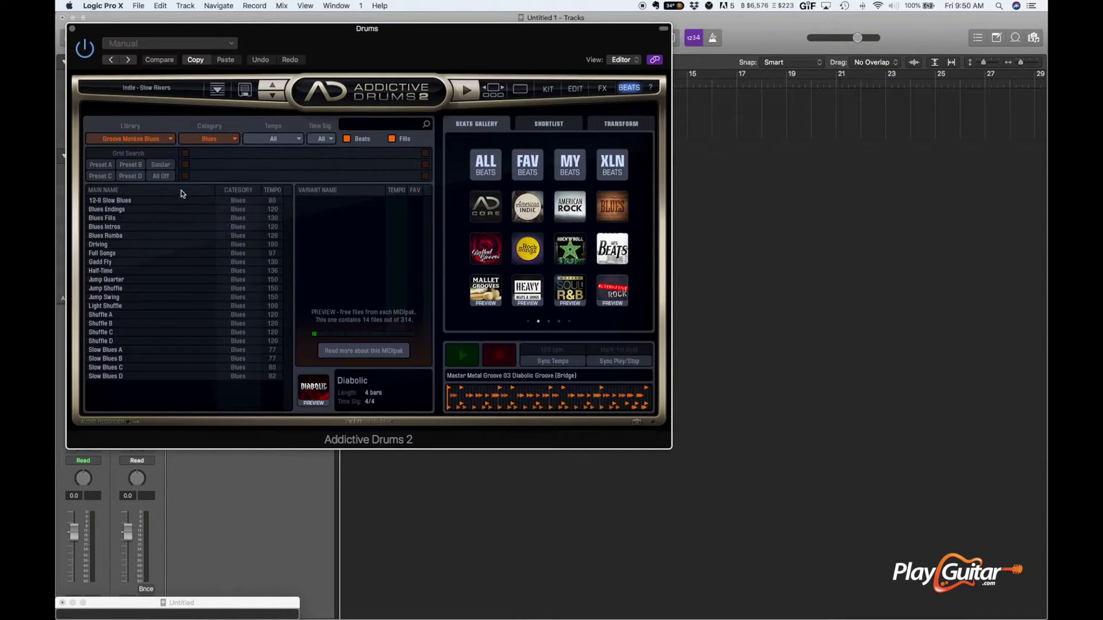
Preview the Full Songs > Medium Shuffle groove and drag it onto the Drums track.
left_click(120, 254)
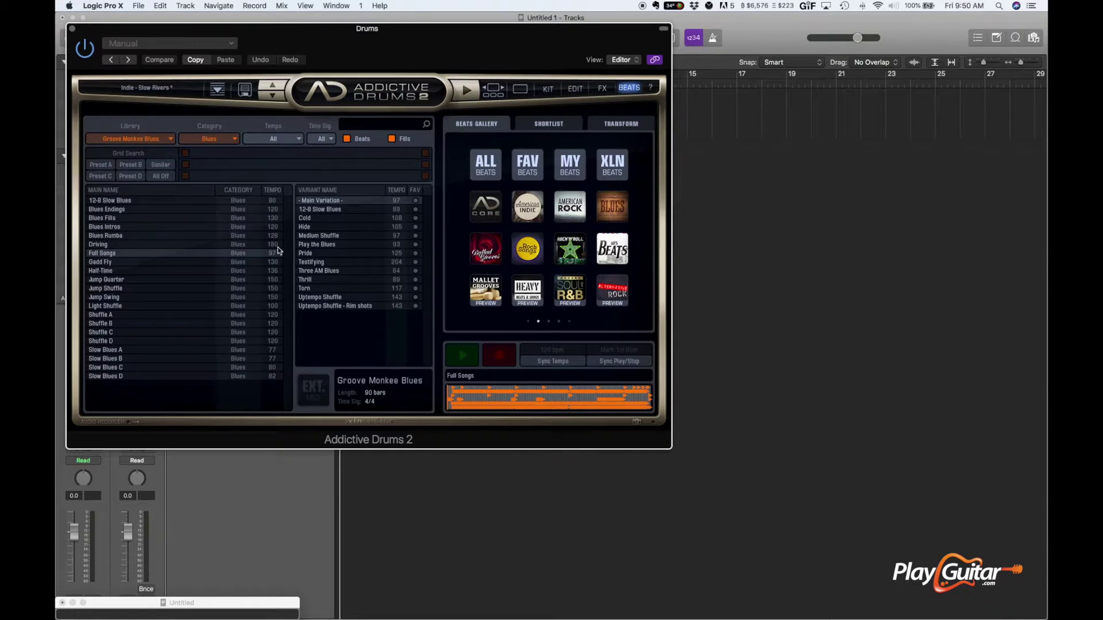
left_click(322, 238)
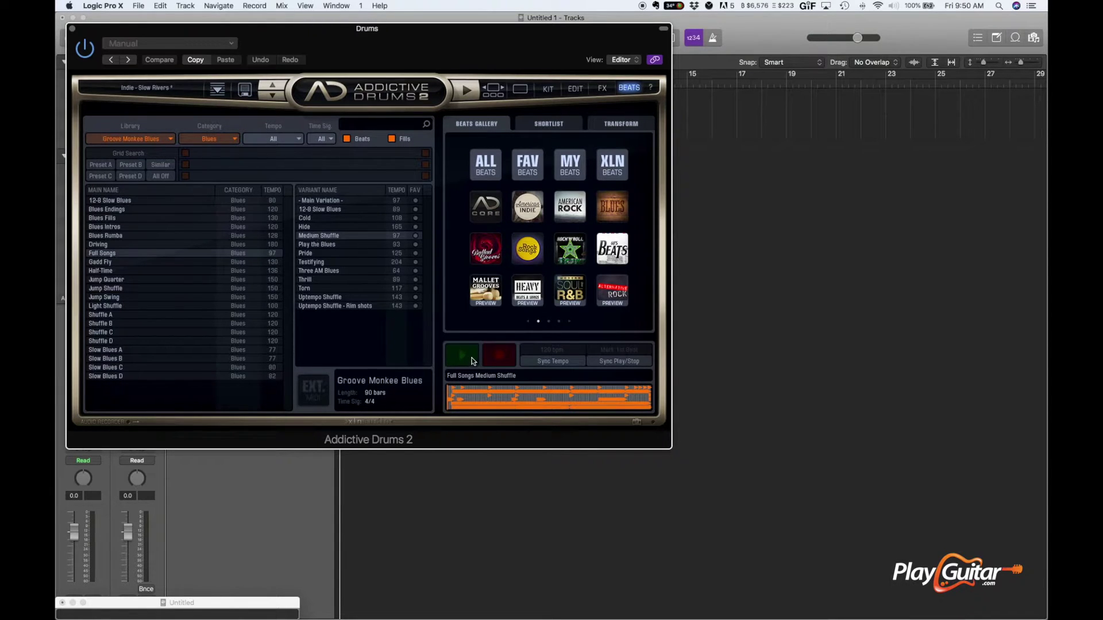
left_click(464, 355)
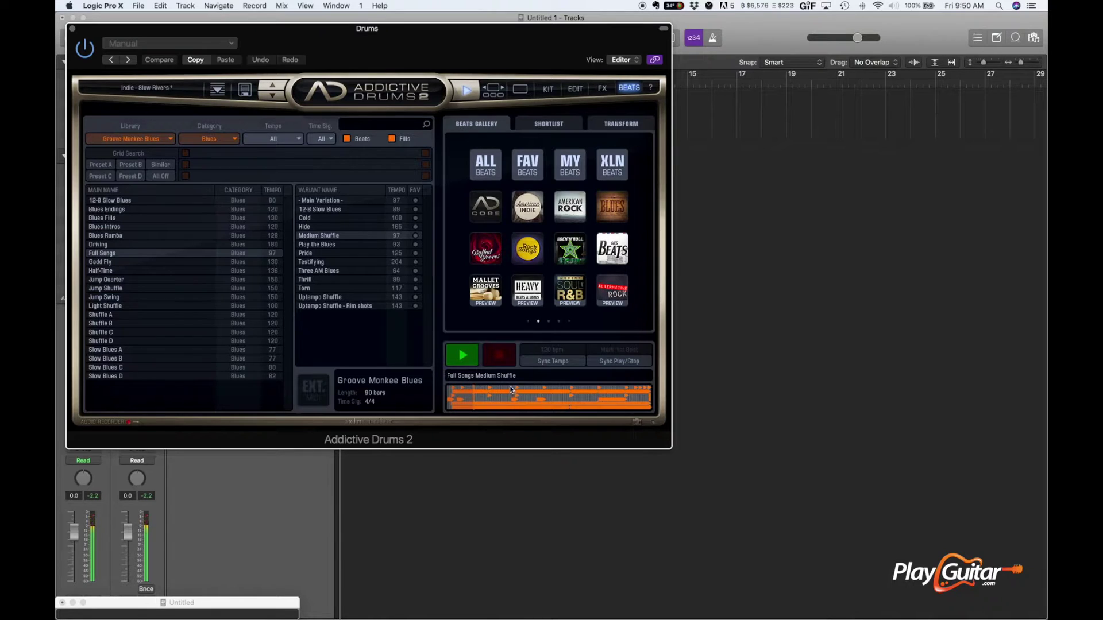
left_click(464, 356)
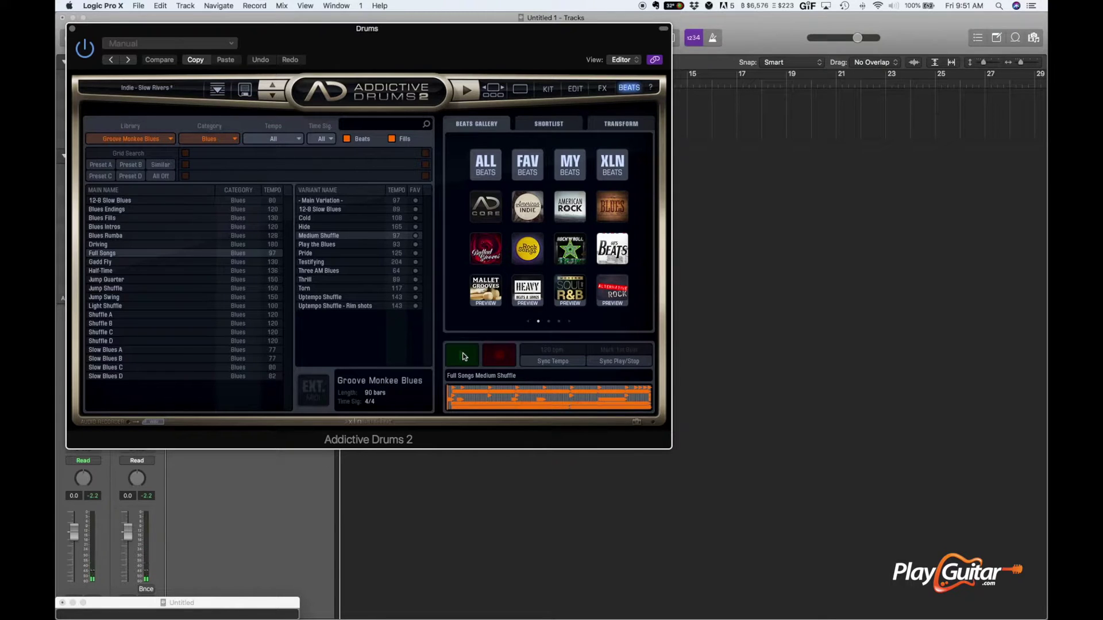
left_click_drag(308, 32, 633, 154)
left_click_drag(635, 359, 360, 97)
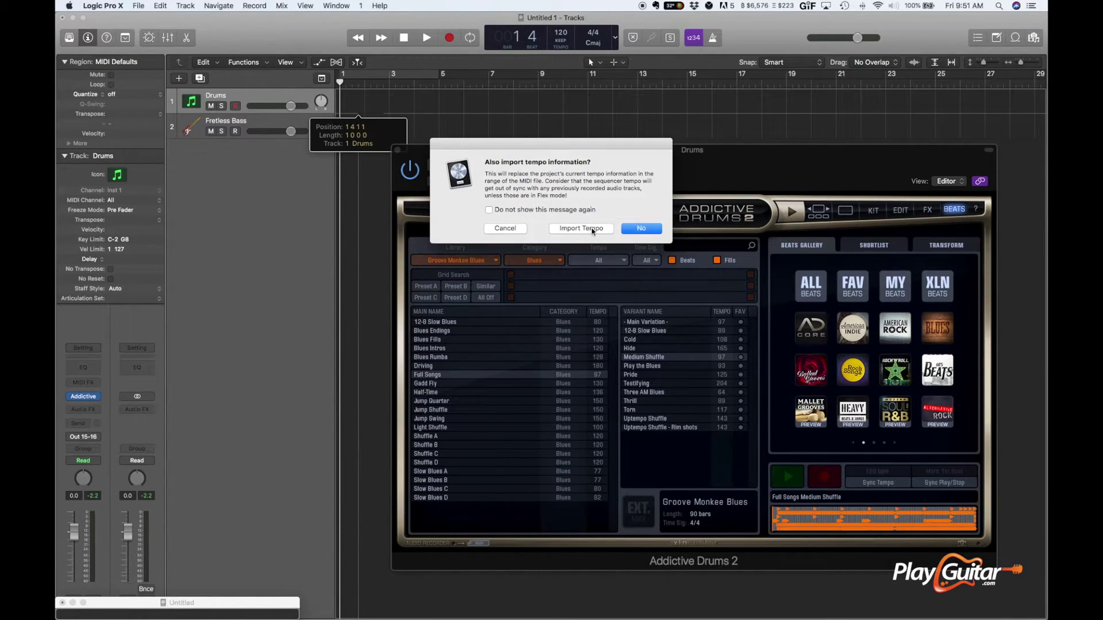
Import the groove with its tempo and move the drum region to bar 1.
left_click(593, 229)
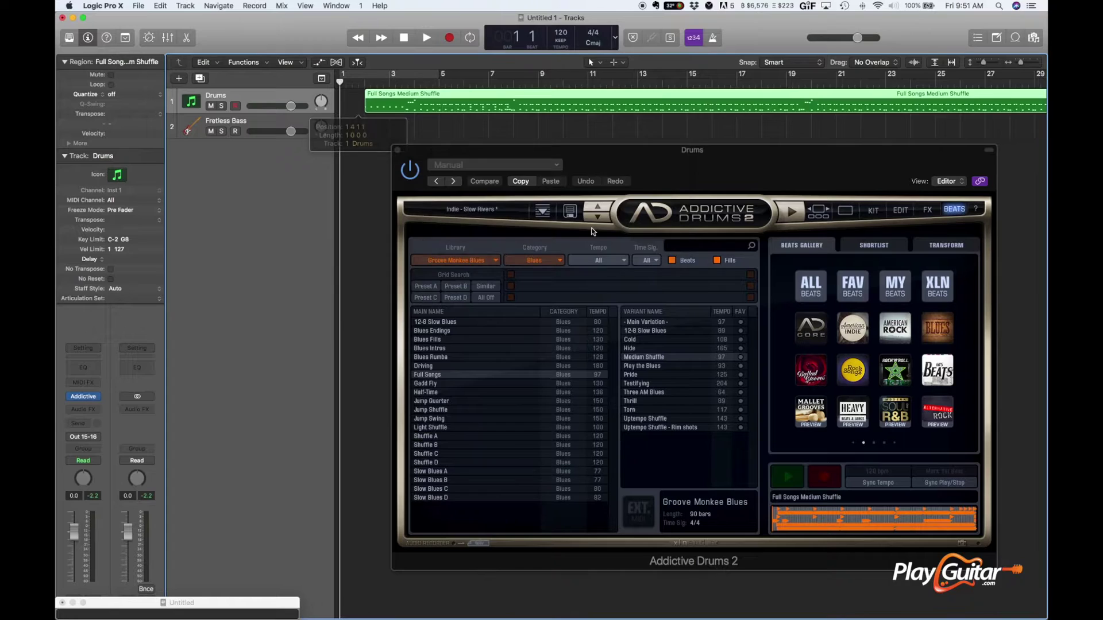
left_click(397, 151)
left_click_drag(400, 96, 376, 95)
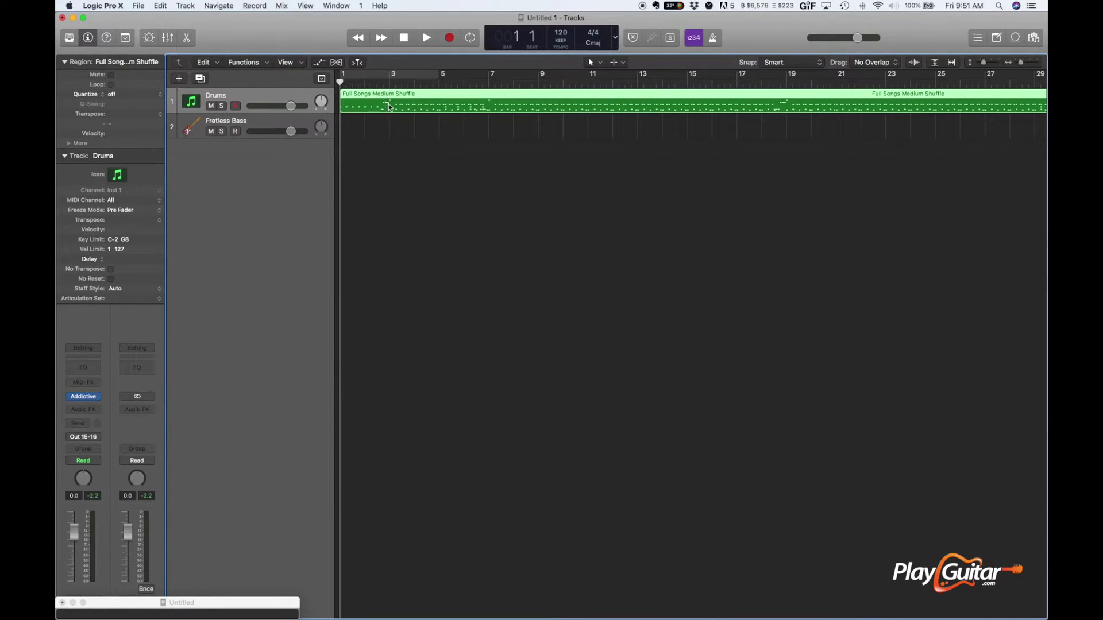
Split the drum region at bar 7 and at bar 19.
left_click(389, 82)
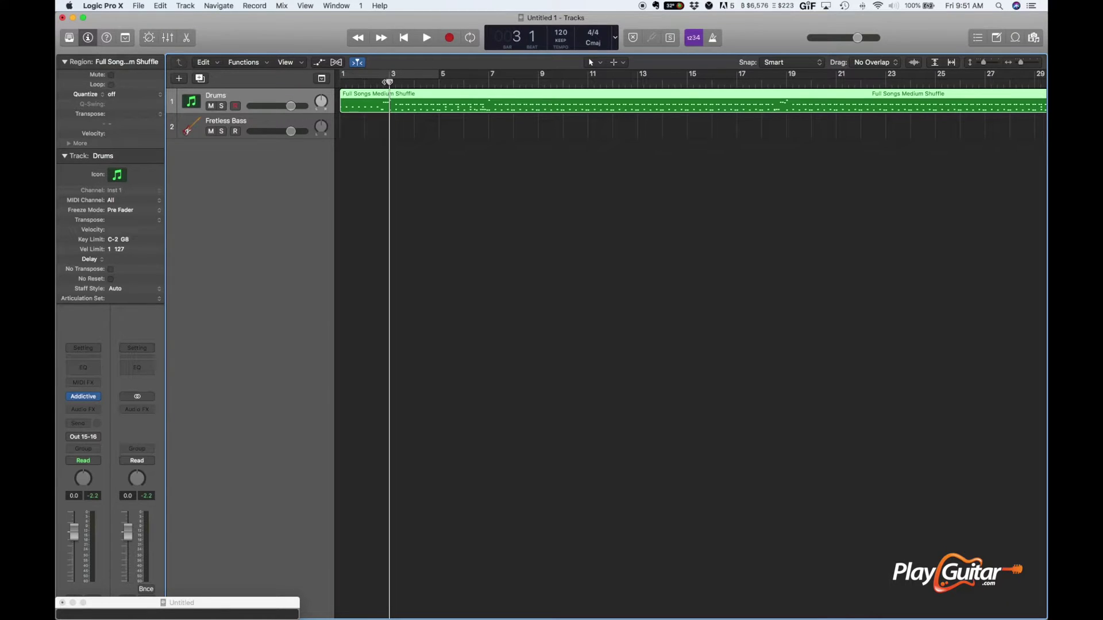
left_click(488, 81)
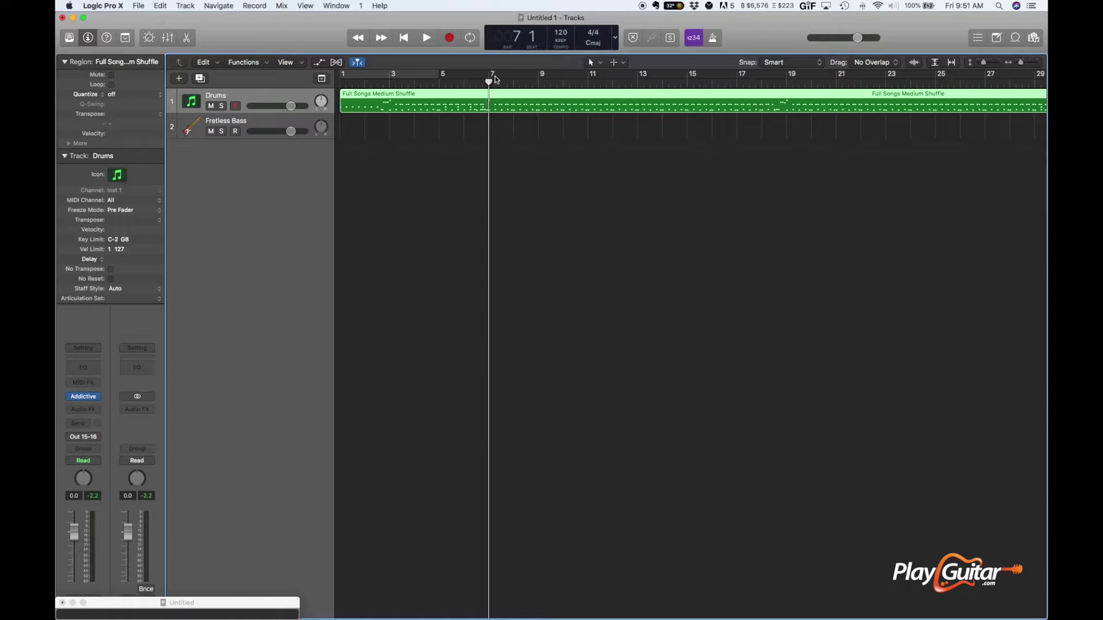
left_click(786, 81)
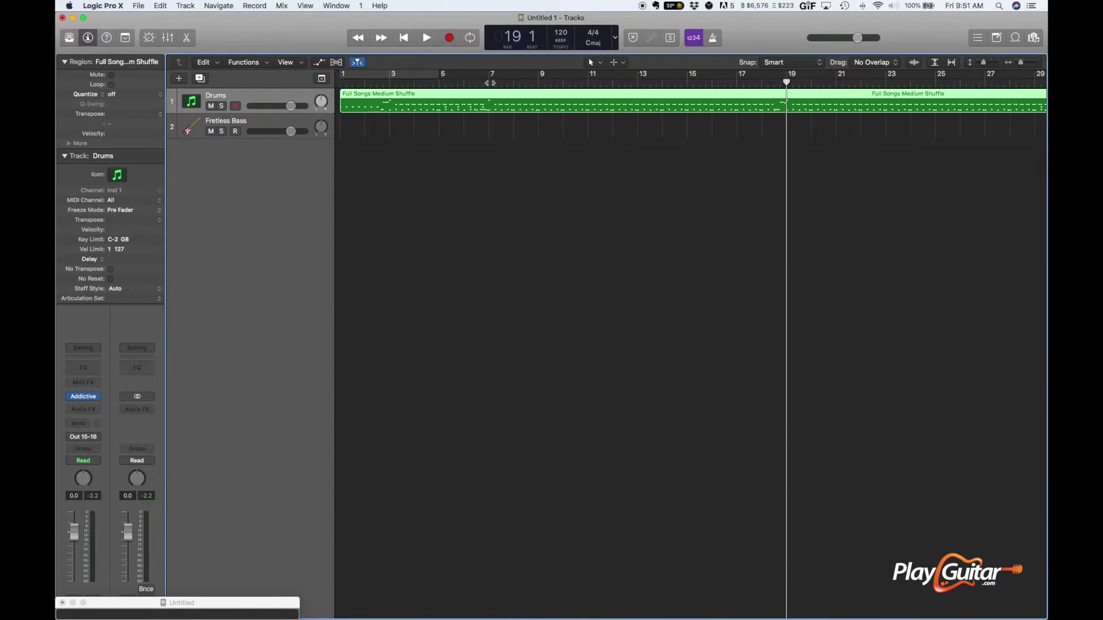
left_click(489, 82)
right_click(496, 99)
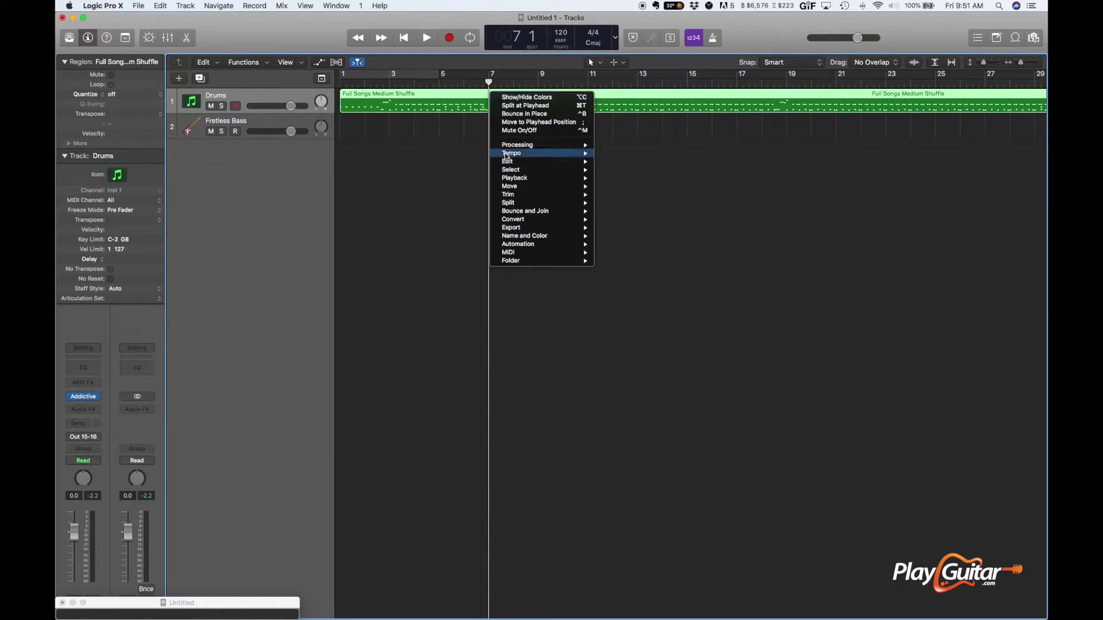
left_click(515, 107)
left_click(787, 82)
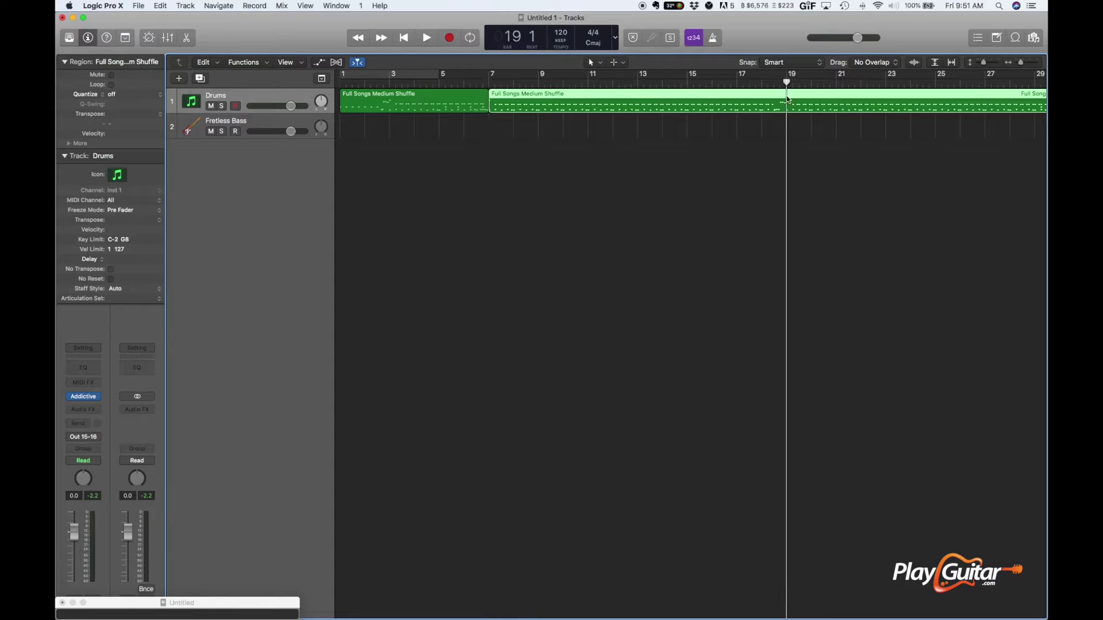
right_click(788, 96)
left_click(813, 102)
Delete the opening and trailing pieces and move the 12-bar shuffle region to bar 1.
left_click(813, 103)
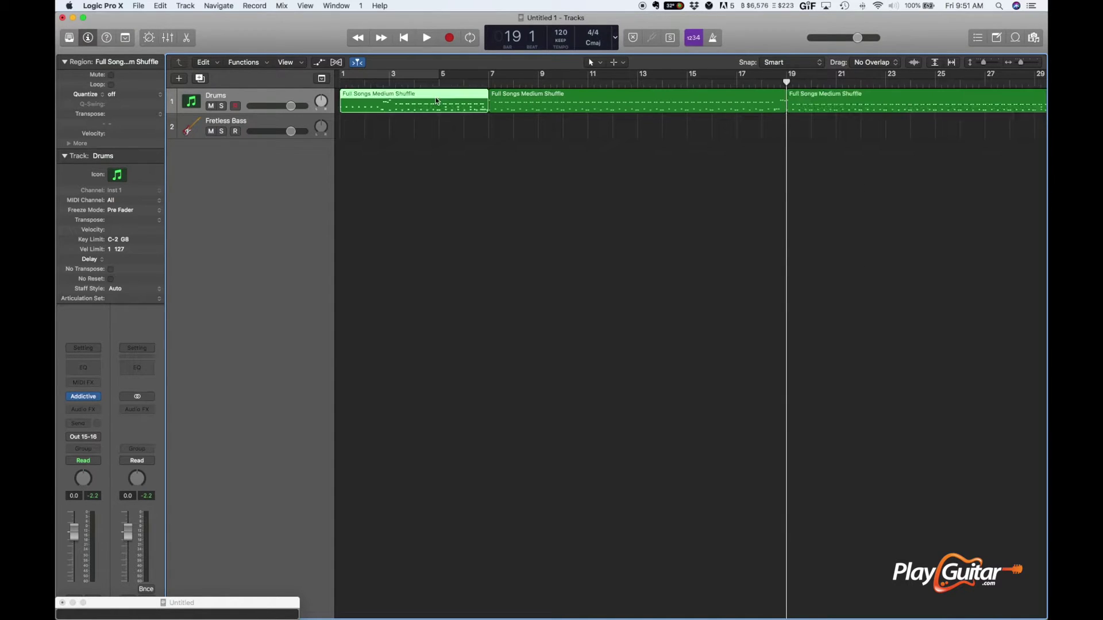
key("Delete")
left_click_drag(595, 96, 442, 95)
left_click(799, 100)
key("Delete")
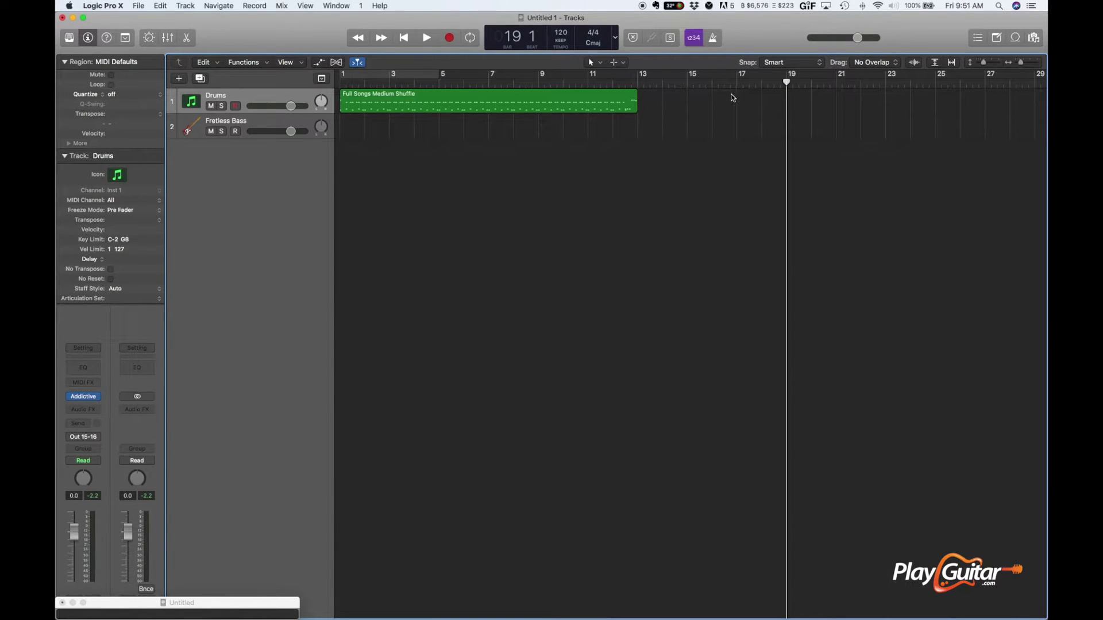
Play the drum groove from bar 1 at 120 BPM, then stop.
left_click(409, 40)
left_click(428, 41)
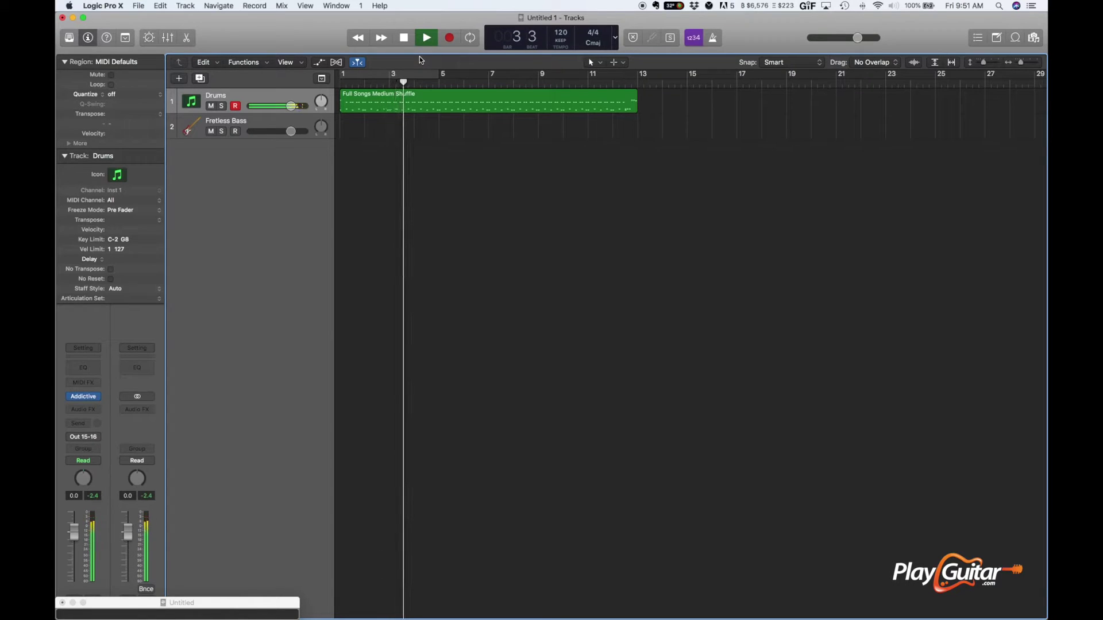
left_click(611, 84)
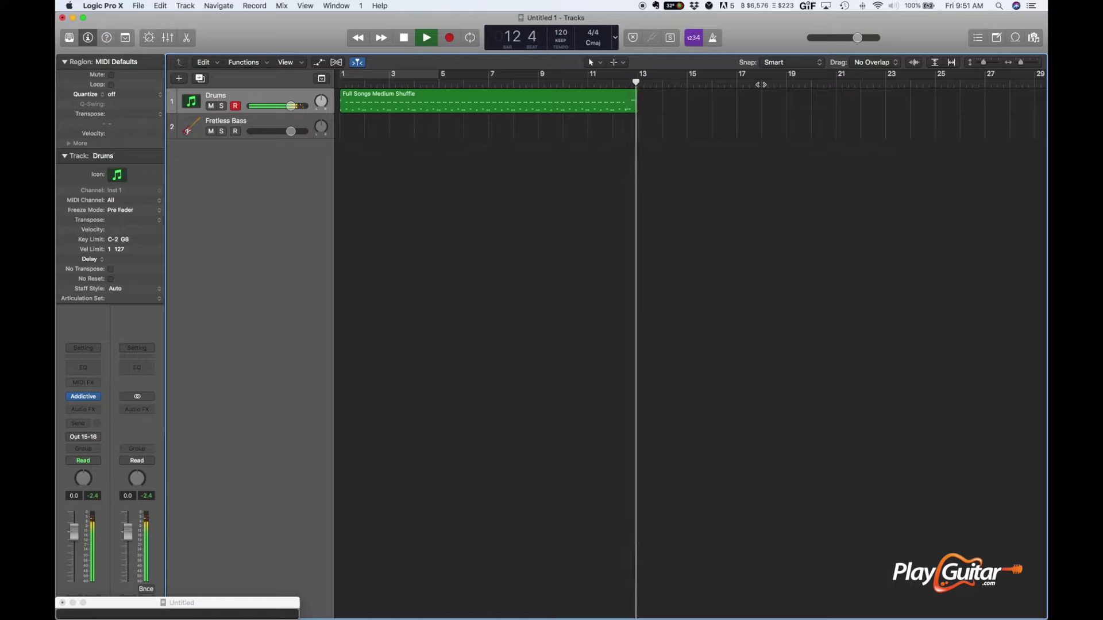
key("space")
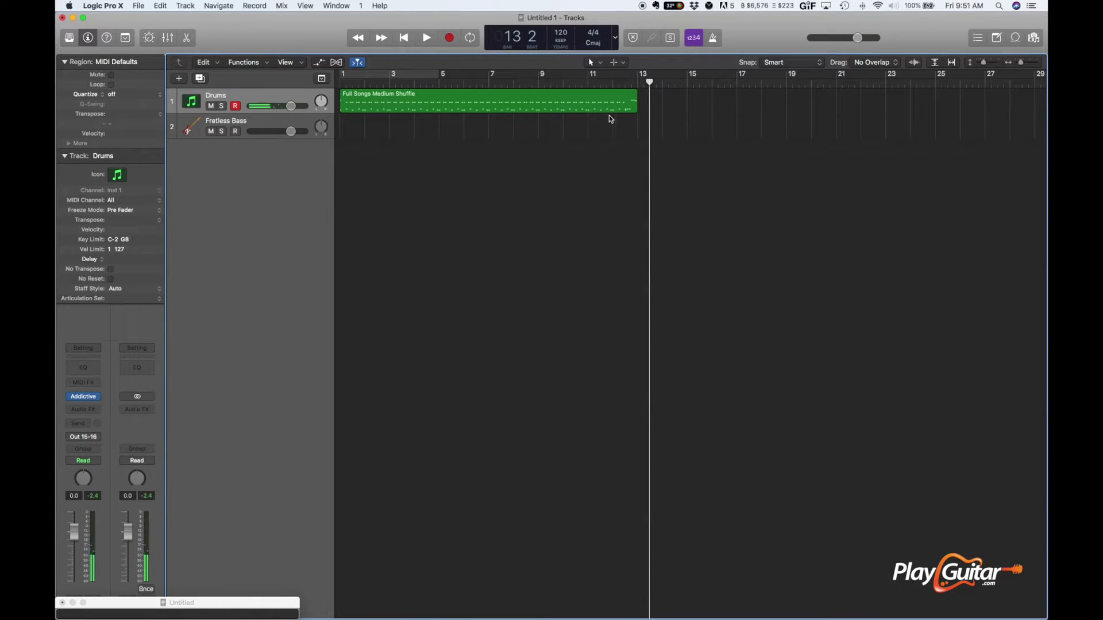
key("Return")
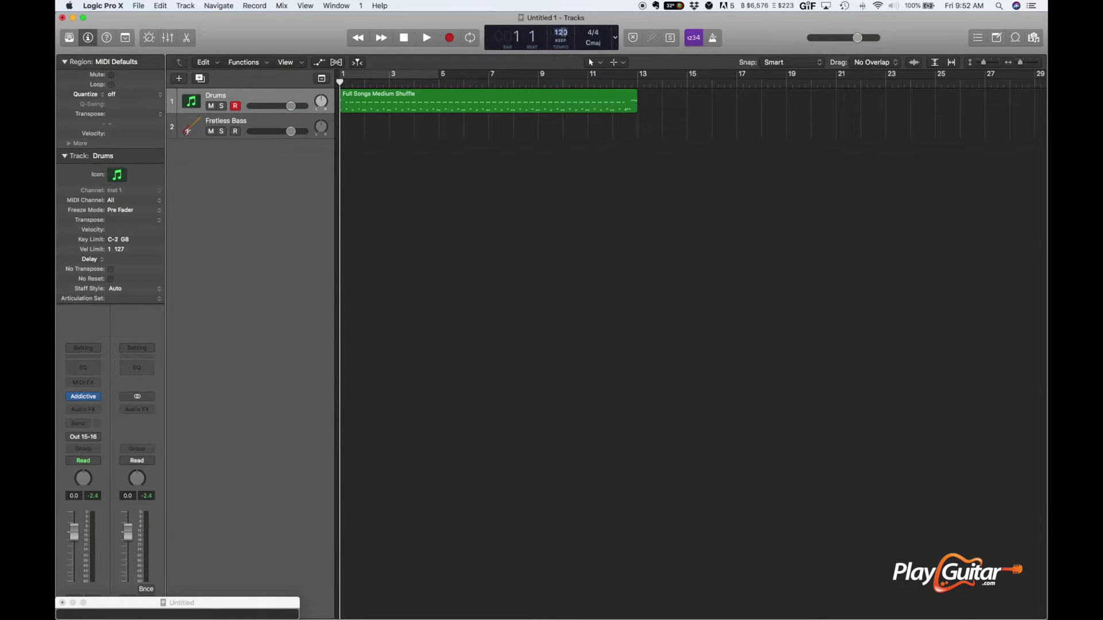
Set the tempo to 70 BPM and briefly play the groove at the new speed.
type("70")
key("Return")
key("space")
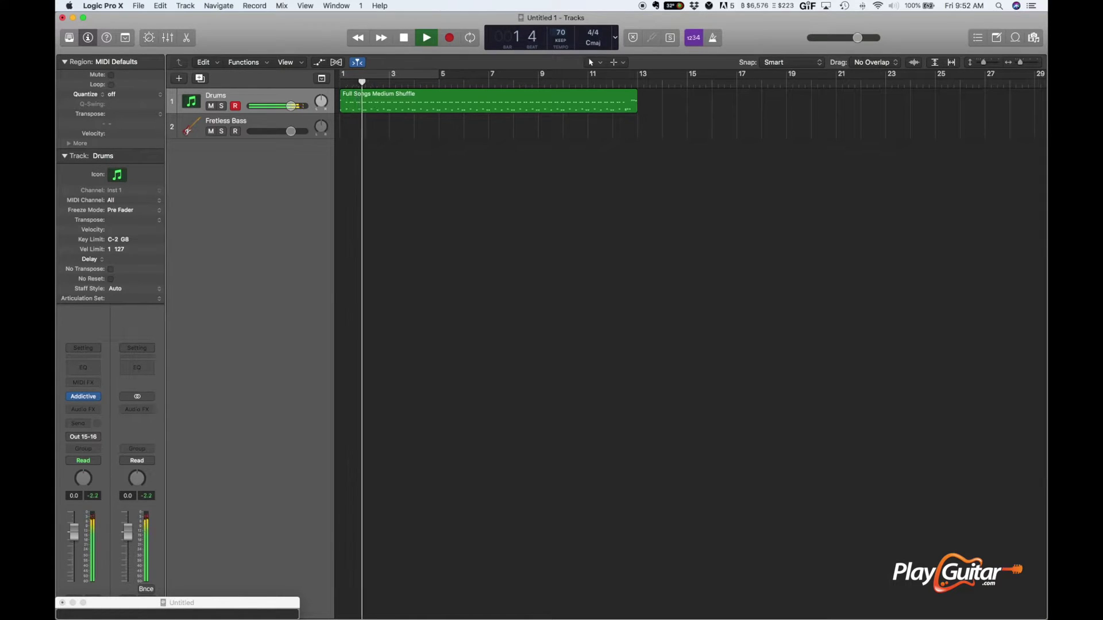
key("space")
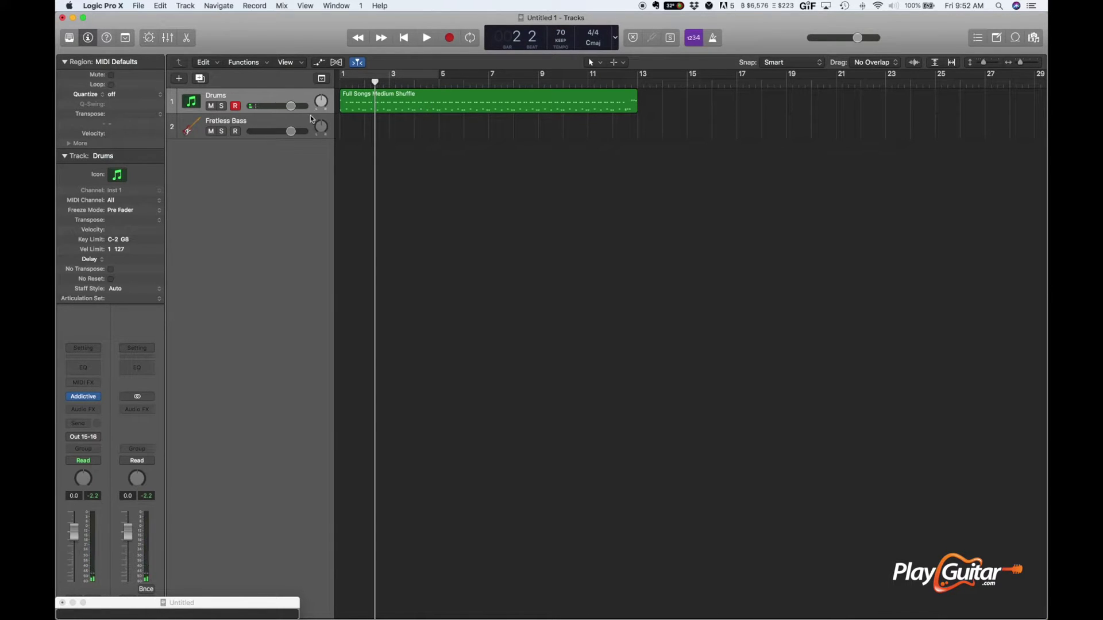
left_click(281, 119)
Open the Medium Shuffle drum region in the Piano Roll, enlarge it, and inspect the C#1 notes.
left_click(363, 97)
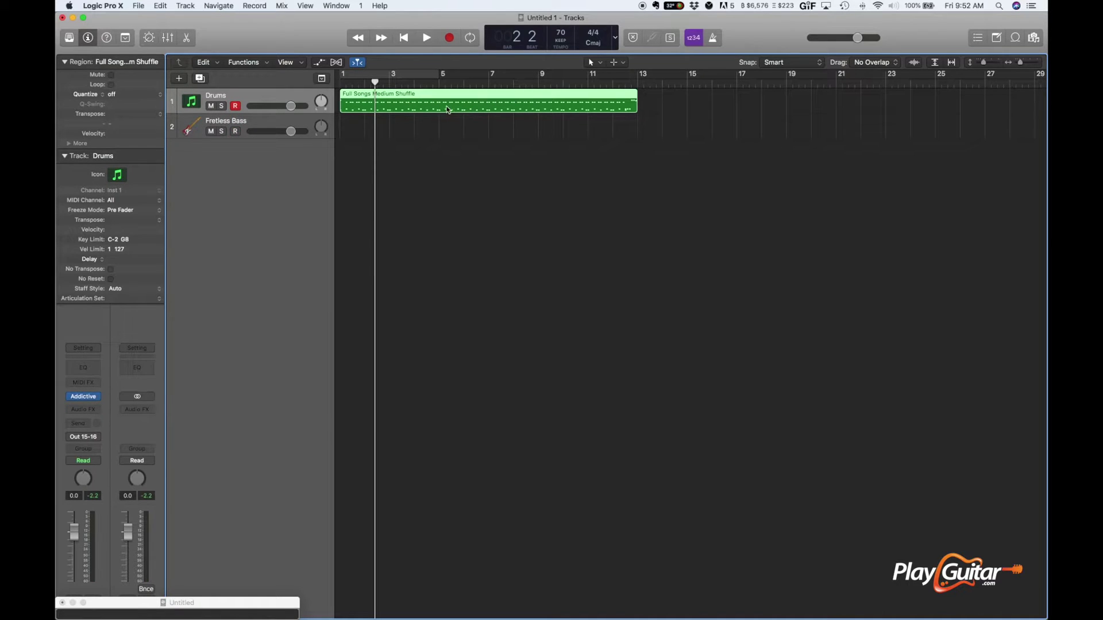
left_click(188, 37)
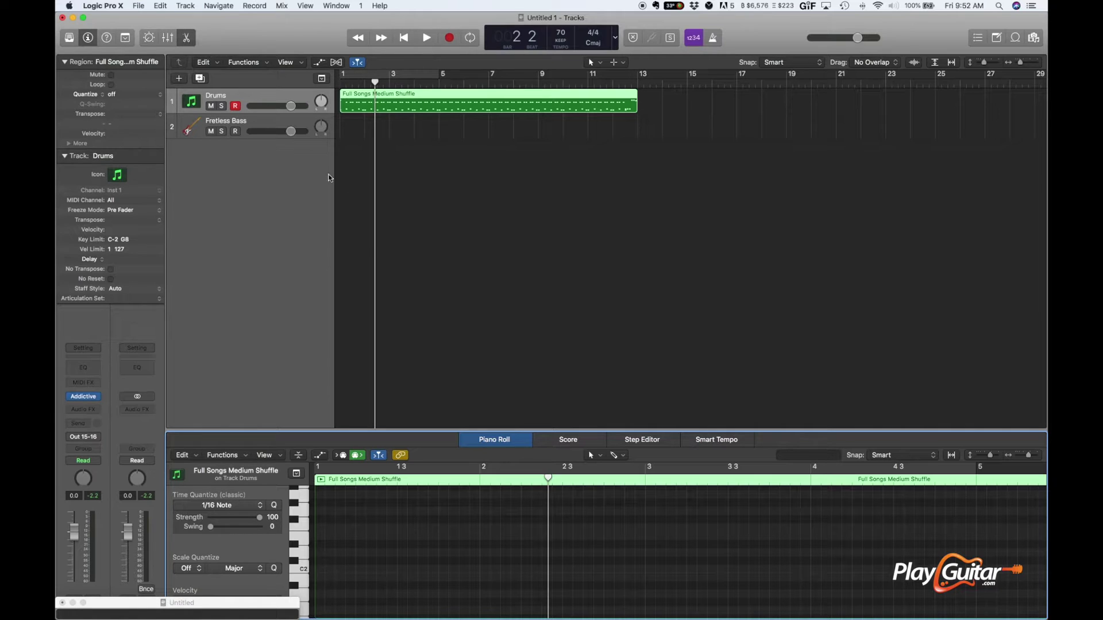
left_click_drag(401, 430, 396, 169)
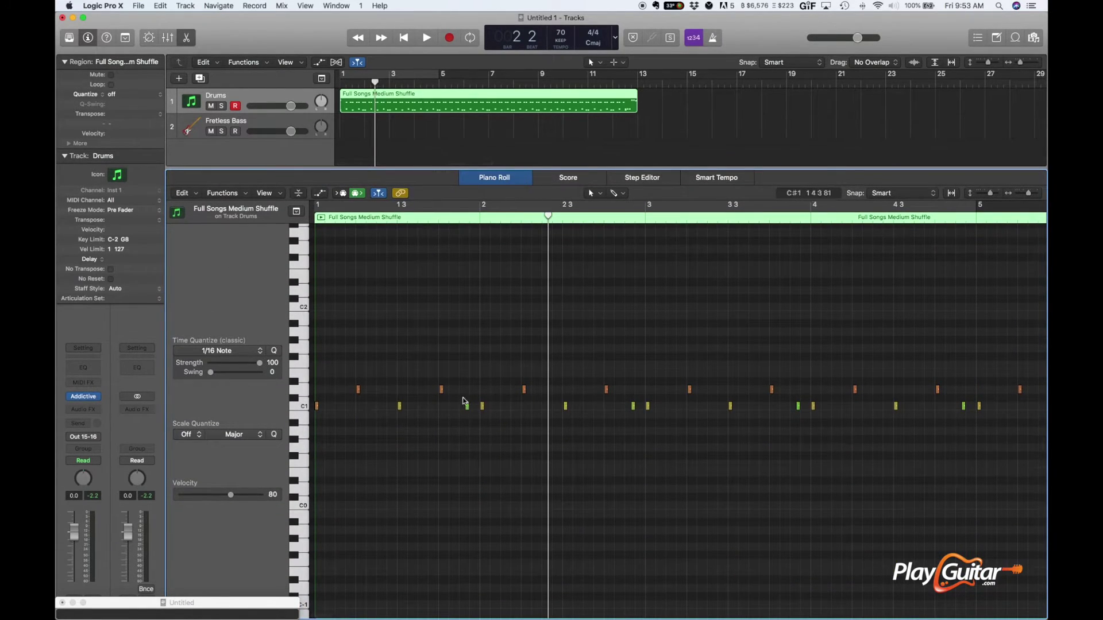
left_click(304, 393)
left_click(302, 384)
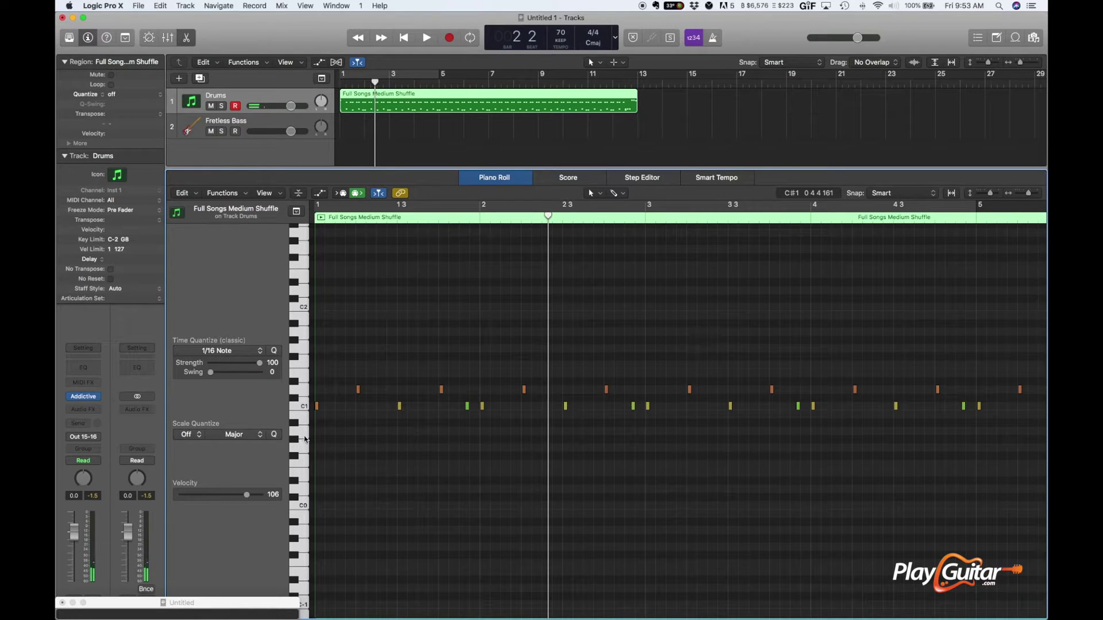
scroll(305, 442, "up", 5)
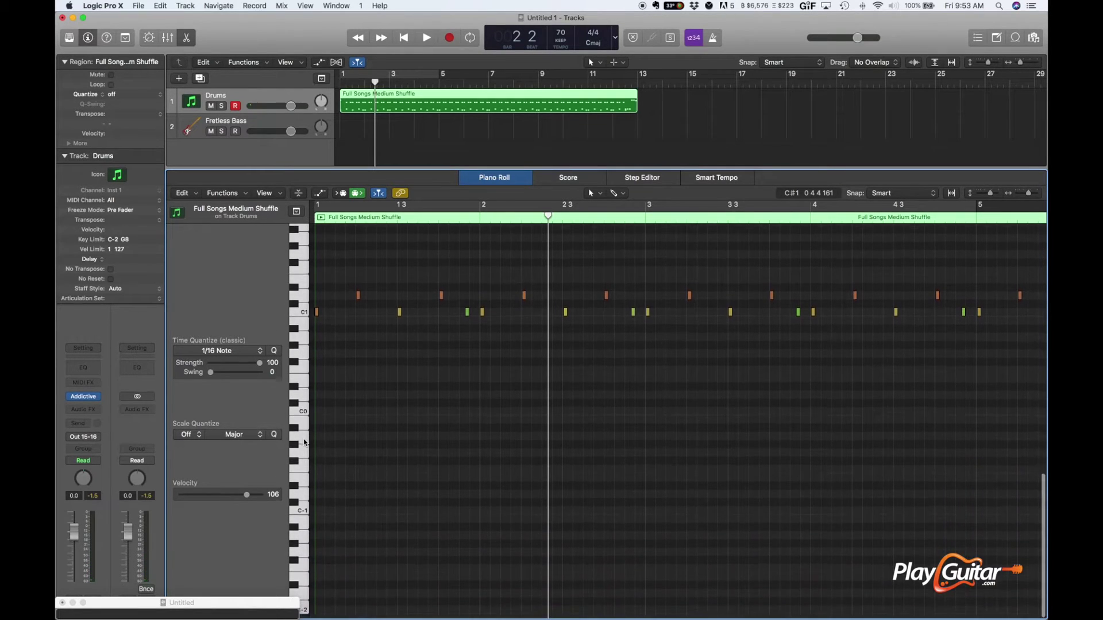
scroll(305, 442, "up", 4)
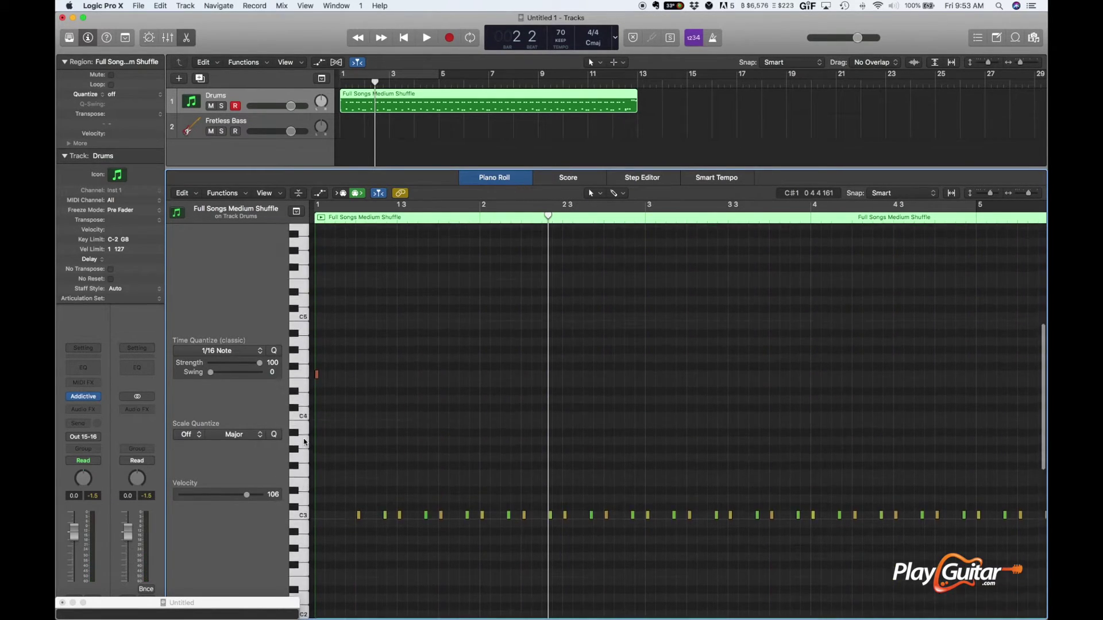
scroll(305, 442, "left", 1)
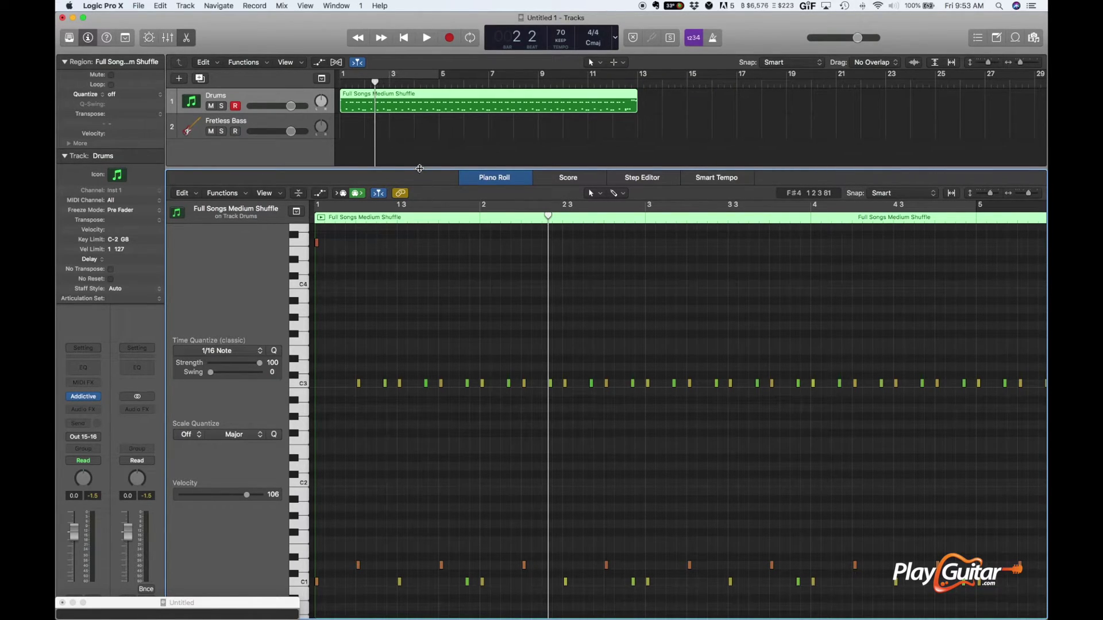
left_click_drag(422, 170, 432, 285)
Return to the project start and select the Fretless Bass track.
left_click(341, 81)
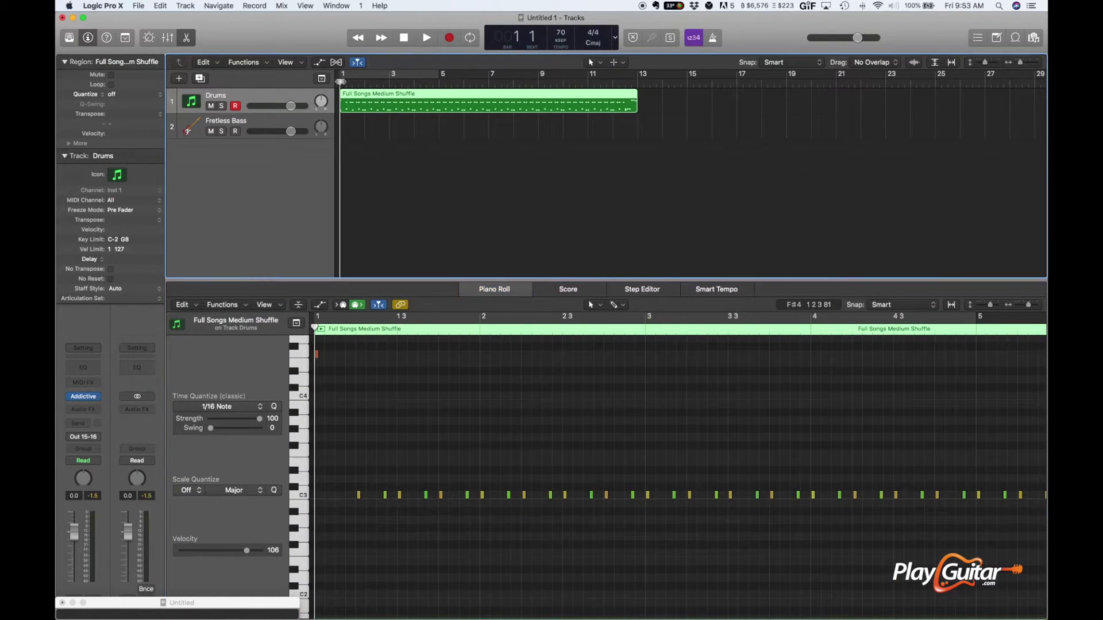
left_click(344, 127)
left_click(297, 120)
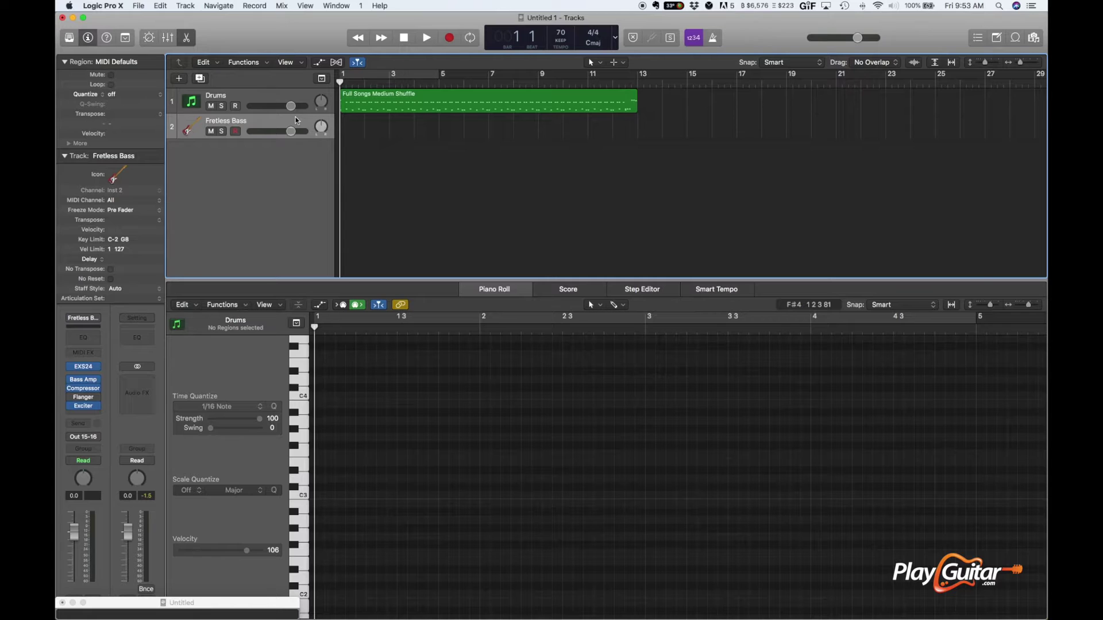
Audition bass keys around C2, then create a single G1 note at bar 1.
scroll(335, 454, "down", 3)
left_click(305, 494)
scroll(305, 557, "down", 2)
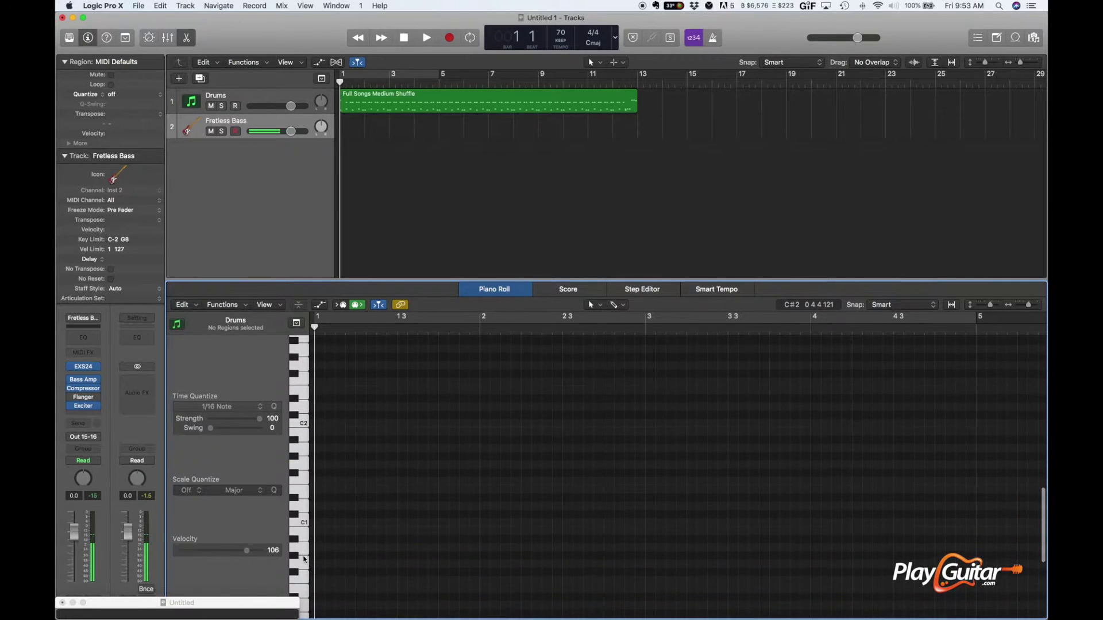
left_click(304, 524)
left_click(291, 495)
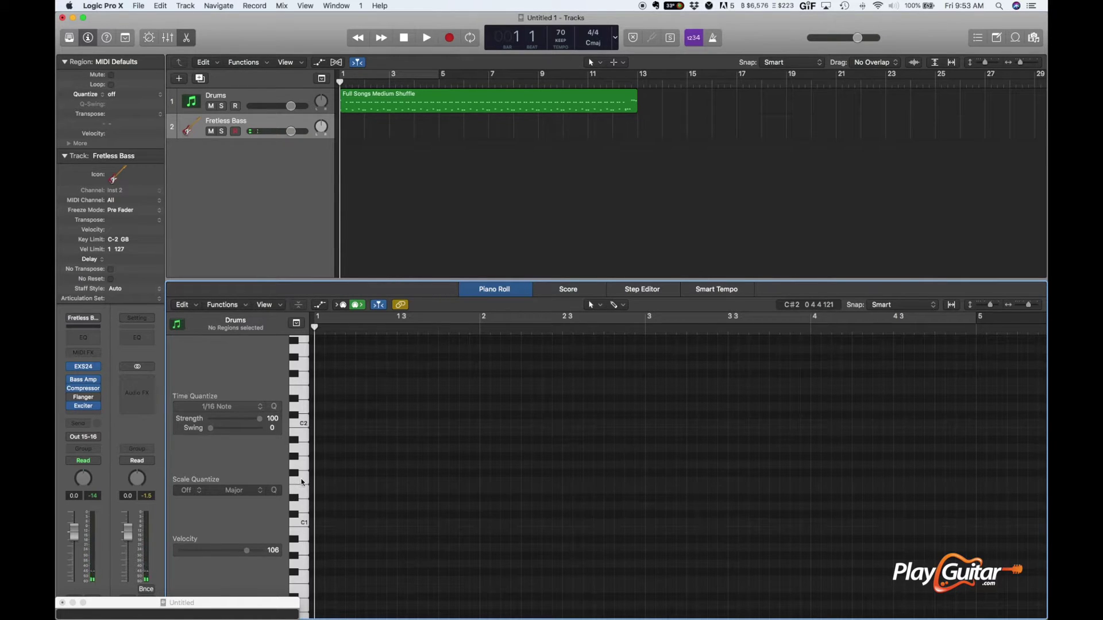
left_click(304, 470)
left_click(304, 469)
right_click(316, 465)
left_click(334, 467)
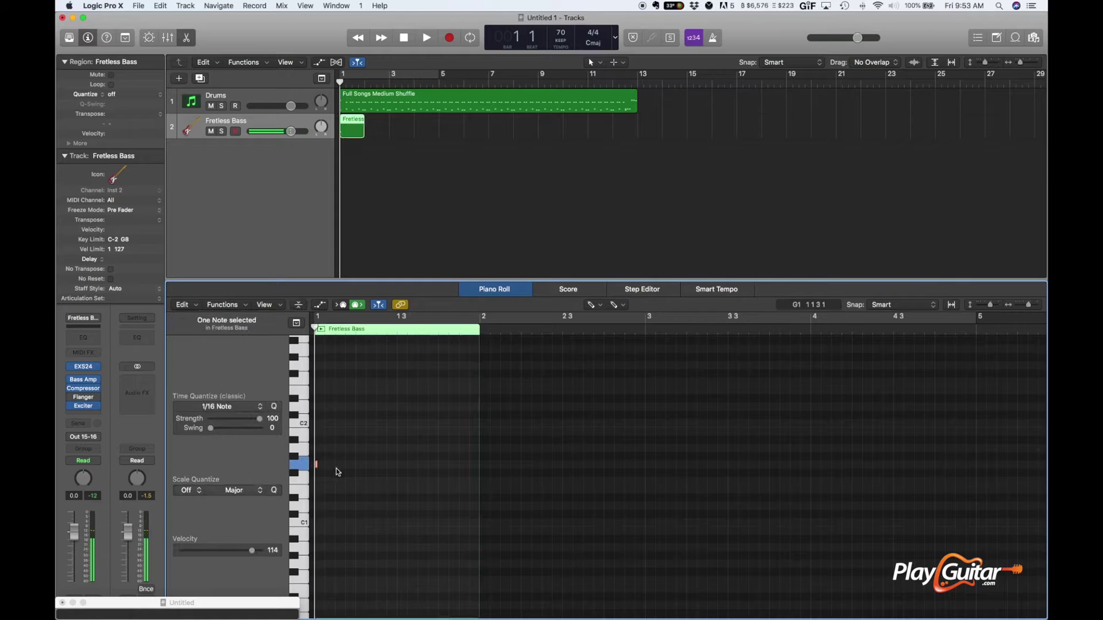
Raise the bass note from G1 to A1 and lengthen it slightly.
left_click(303, 526)
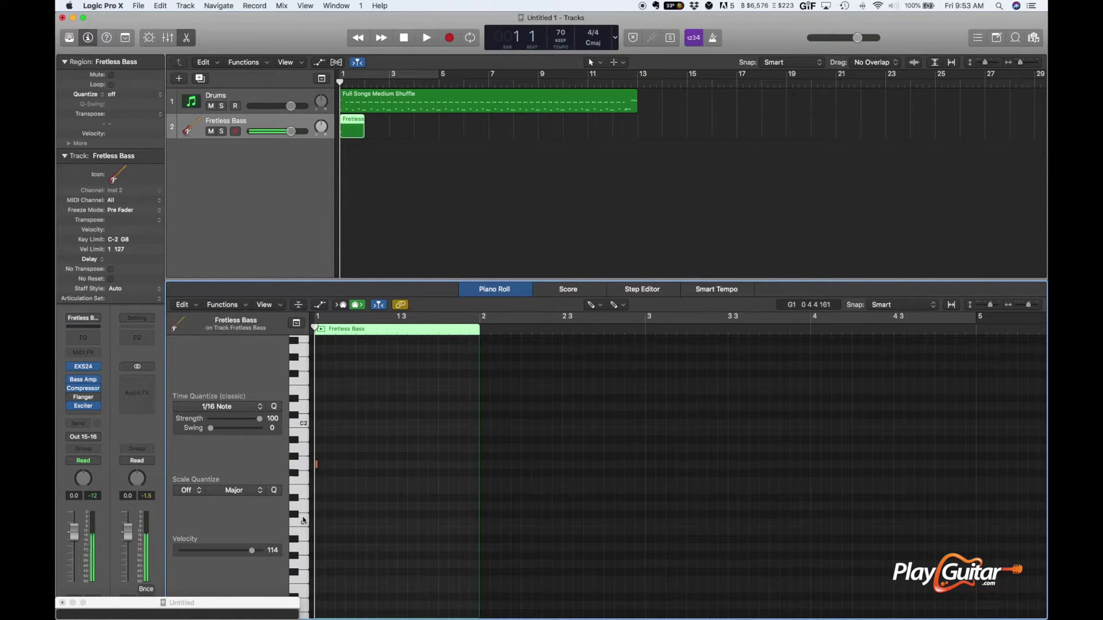
left_click(304, 466)
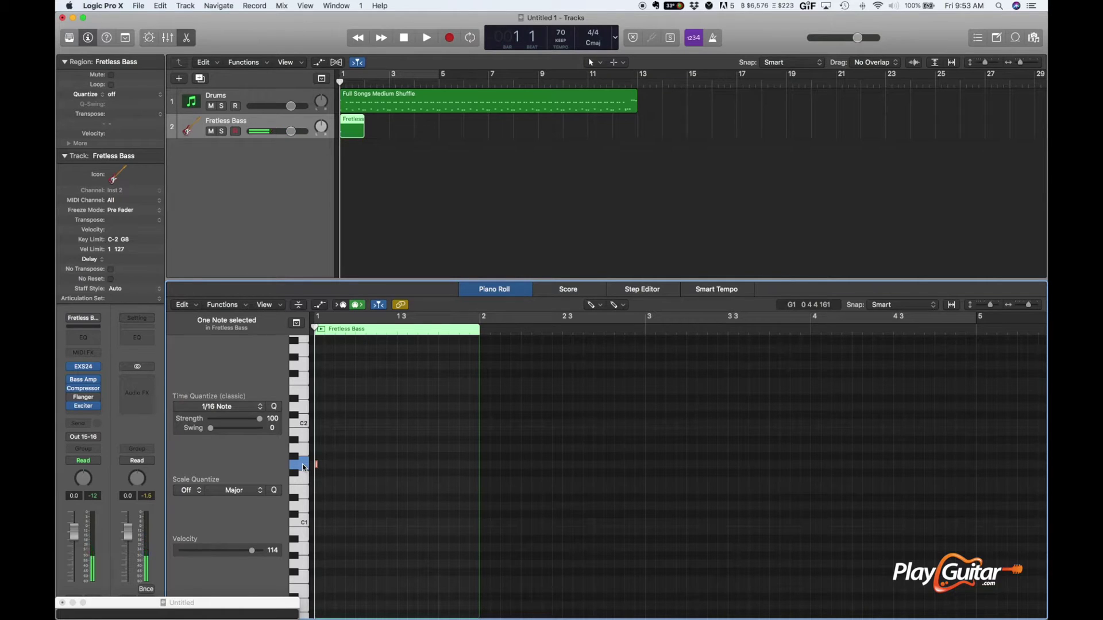
left_click(307, 453)
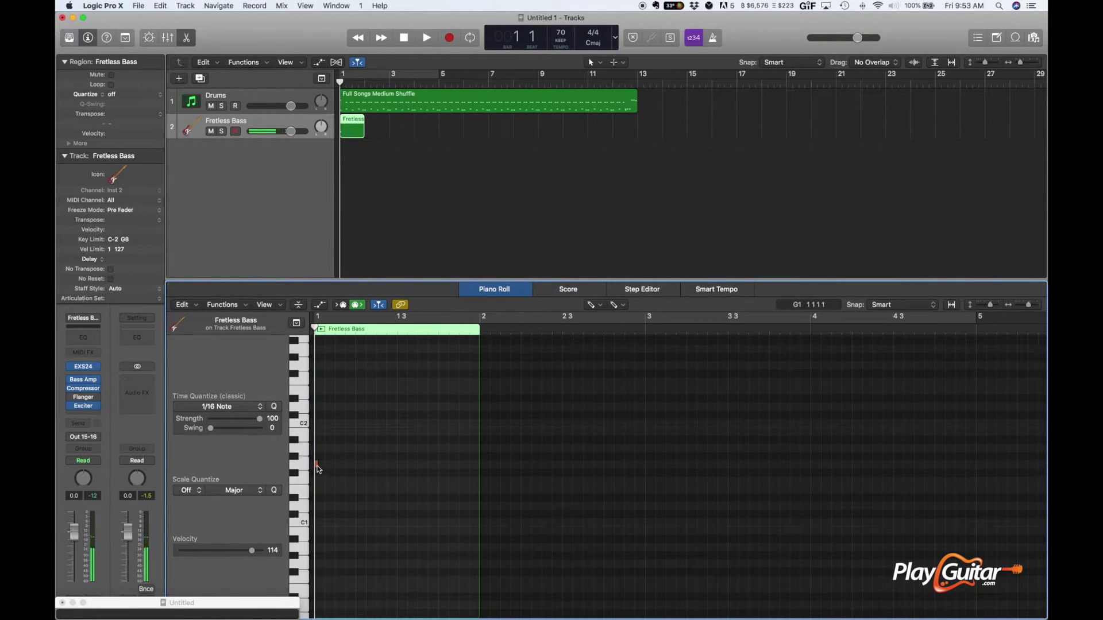
left_click_drag(317, 464, 318, 448)
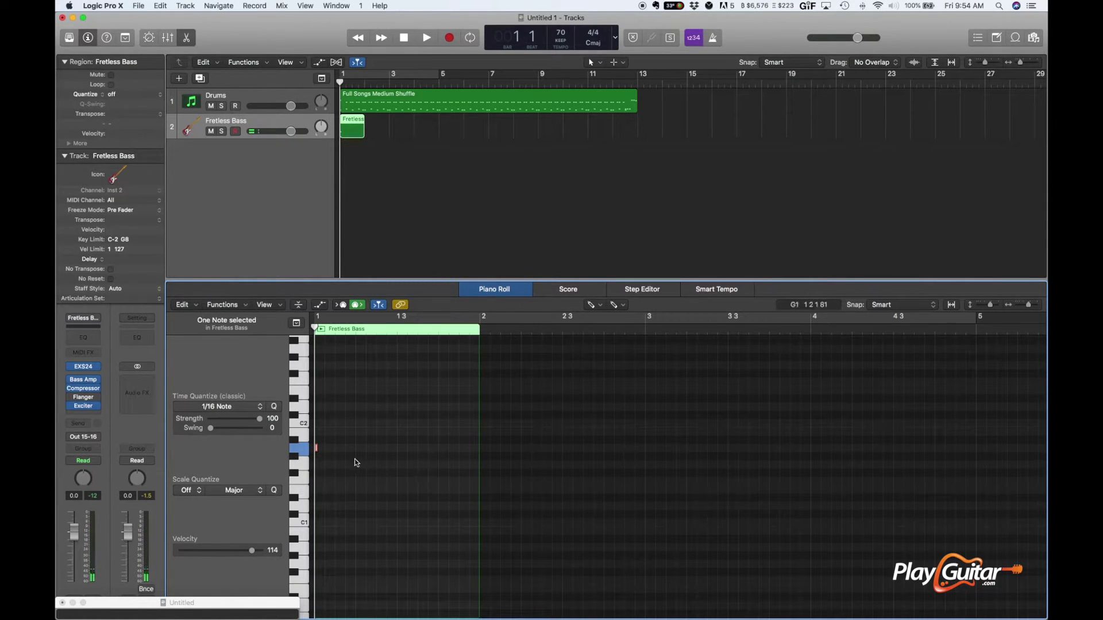
left_click_drag(318, 448, 330, 452)
Position the playhead at bar 1 beat 3 using the Piano Roll ruler.
scroll(333, 456, "up", 3)
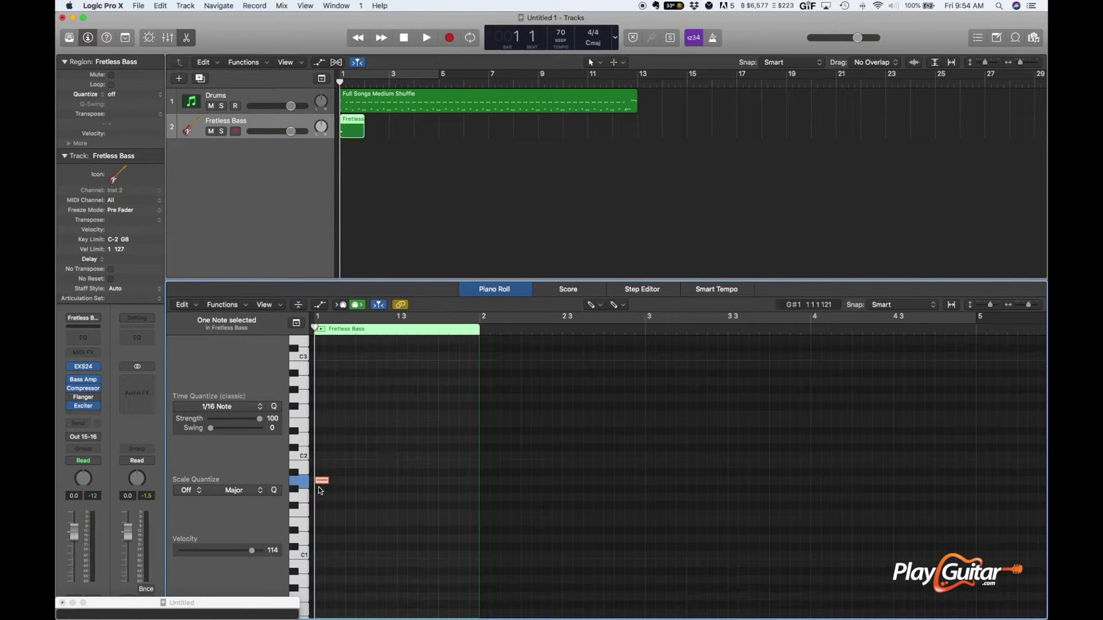
left_click(398, 331)
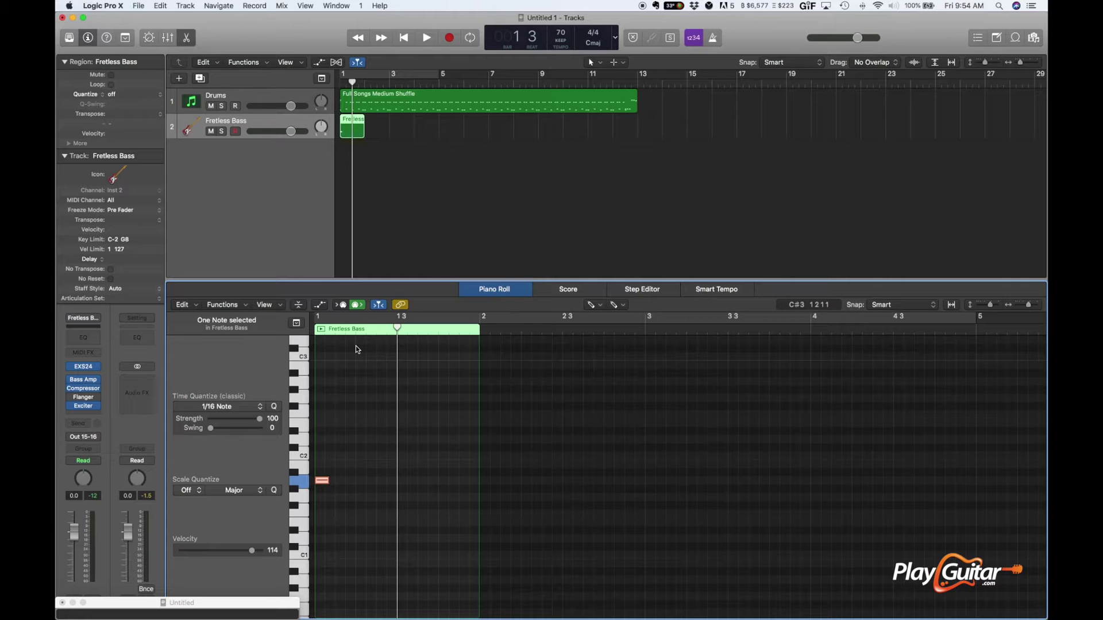
left_click(356, 328)
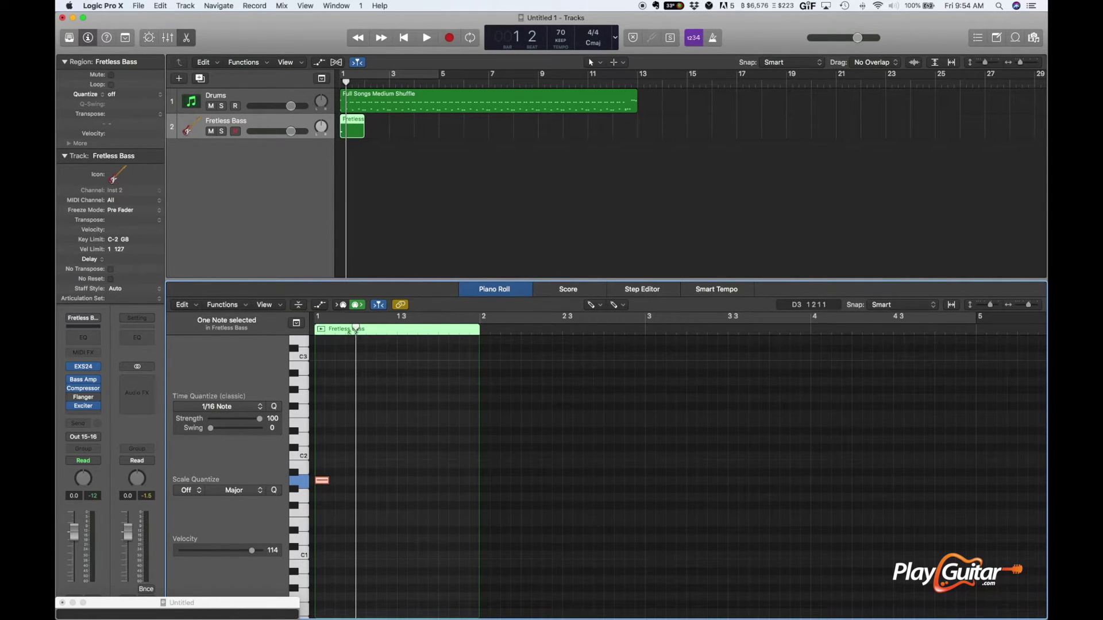
left_click_drag(357, 327, 481, 329)
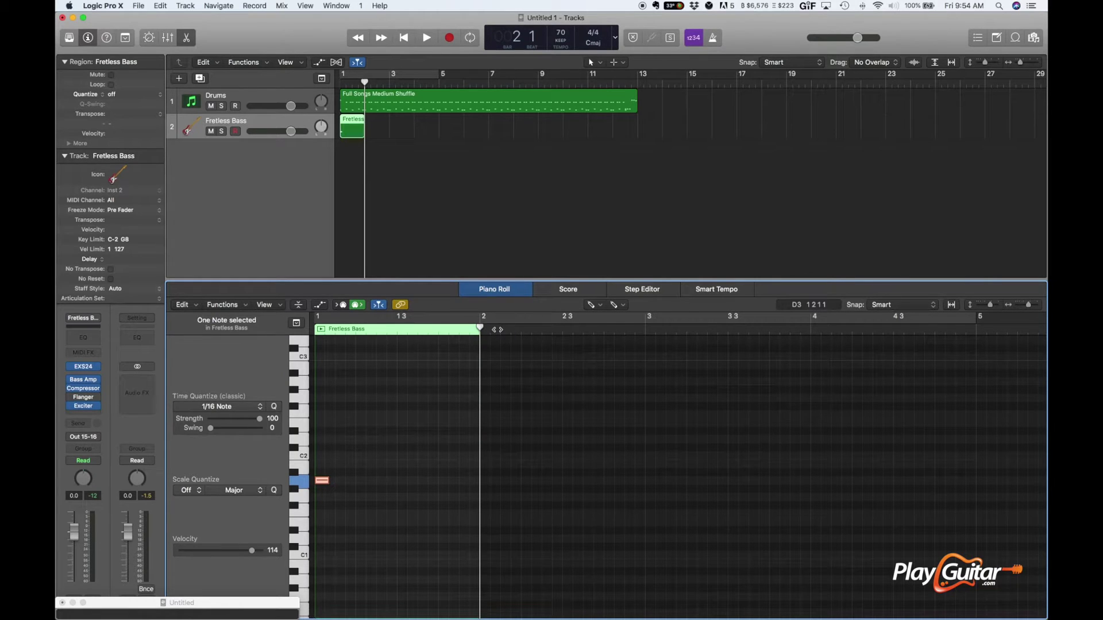
left_click_drag(480, 327, 396, 328)
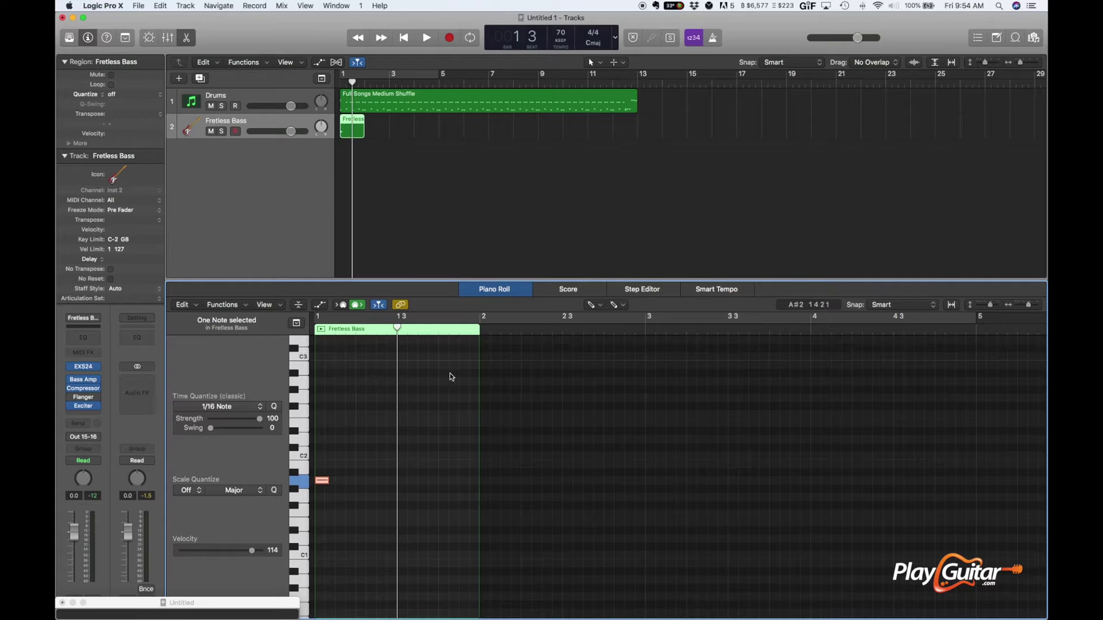
Try adding an extra A2 note, then delete it.
left_click(300, 386)
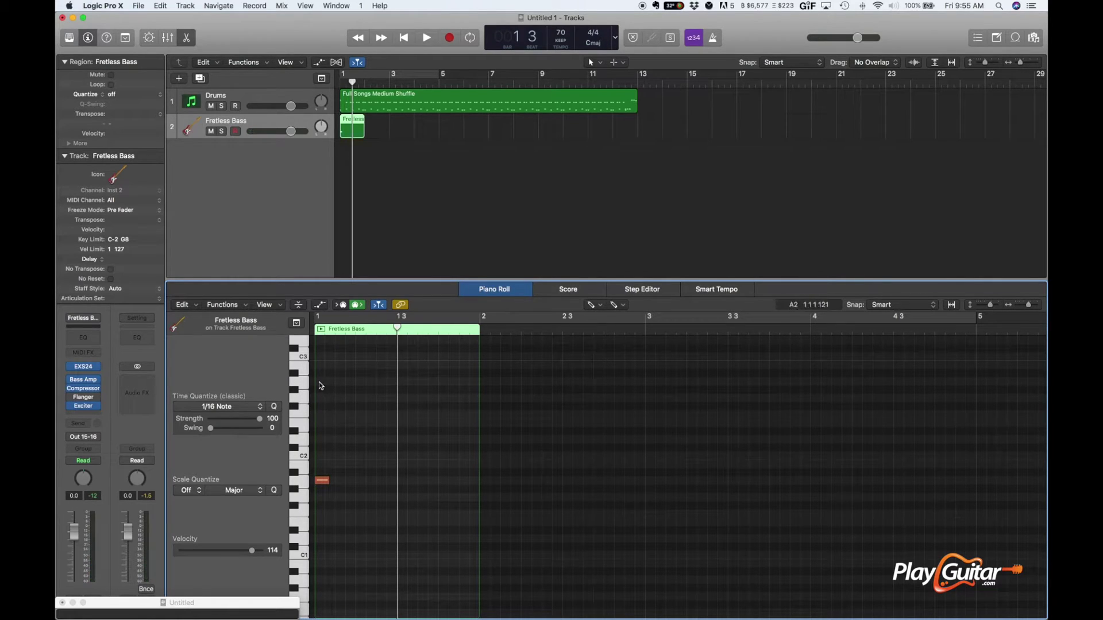
right_click(320, 385)
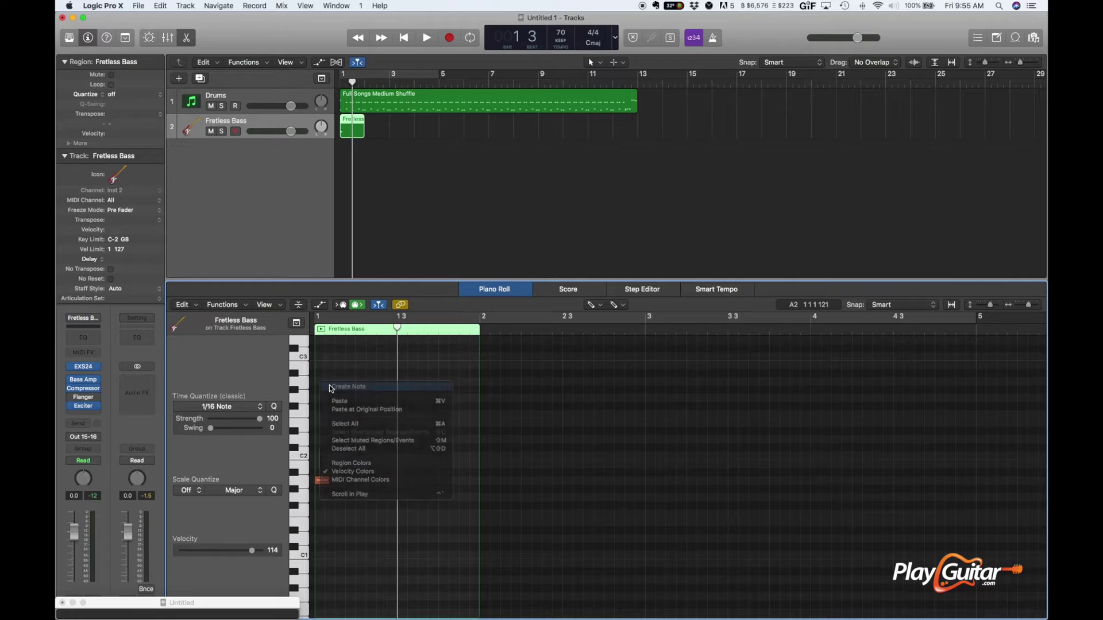
left_click(322, 382)
mouse_move(332, 382)
left_mouse_down()
mouse_move(355, 384)
mouse_move(332, 399)
left_mouse_up()
key("BackSpace")
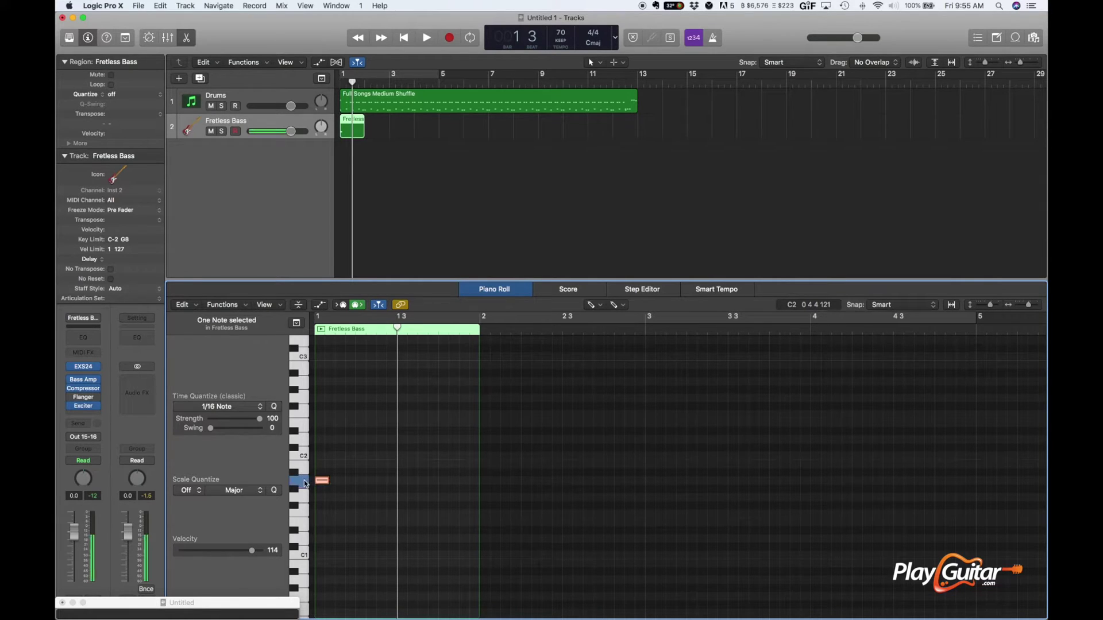
Add a second short A1 note right after the first and play both notes.
left_click(304, 480)
left_click(304, 481)
left_click(304, 463)
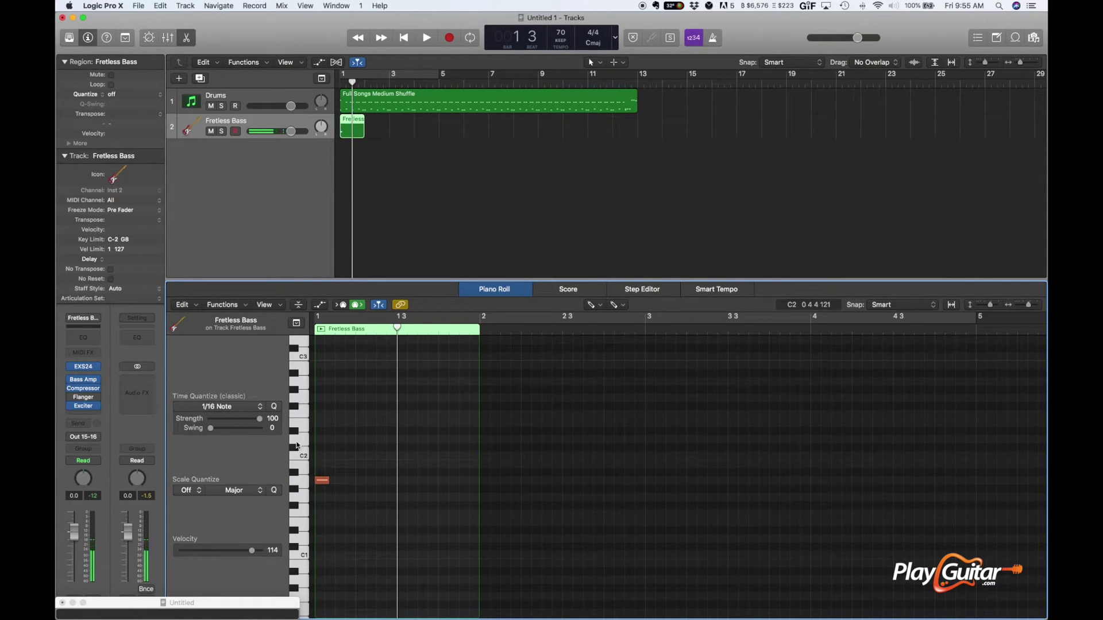
left_click(303, 428)
left_click(305, 430)
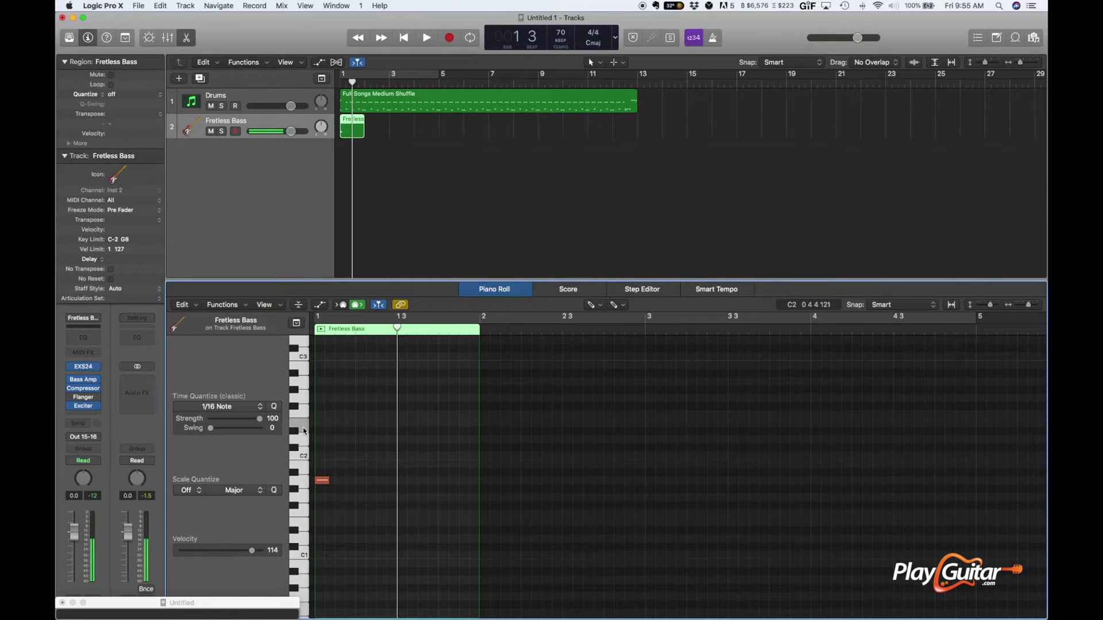
right_click(347, 481)
left_click(363, 494)
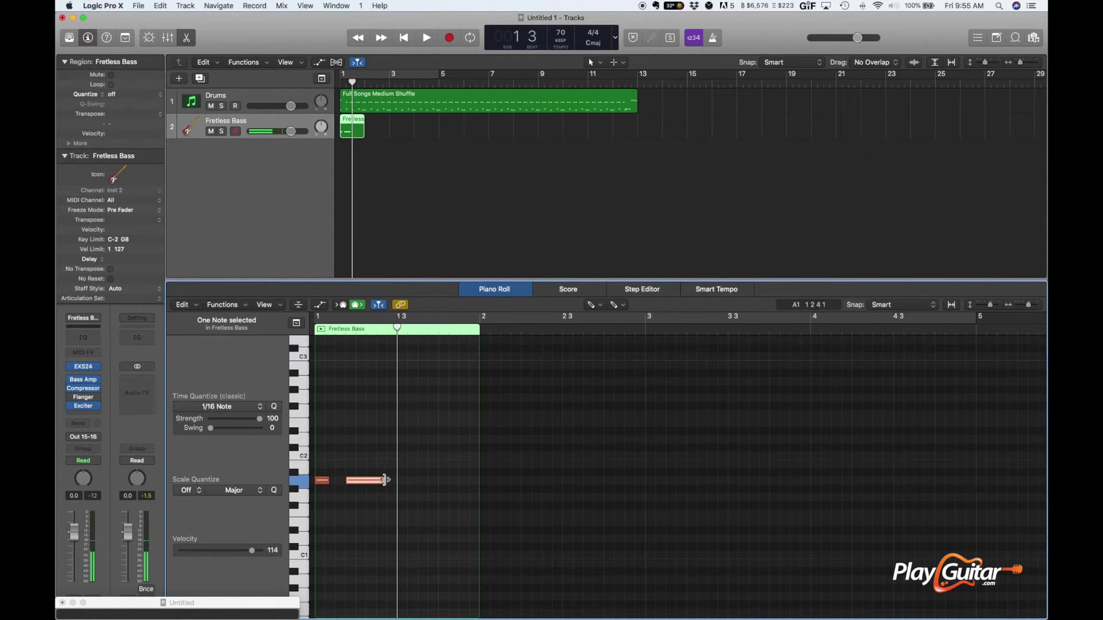
left_click_drag(384, 480, 353, 481)
key("space")
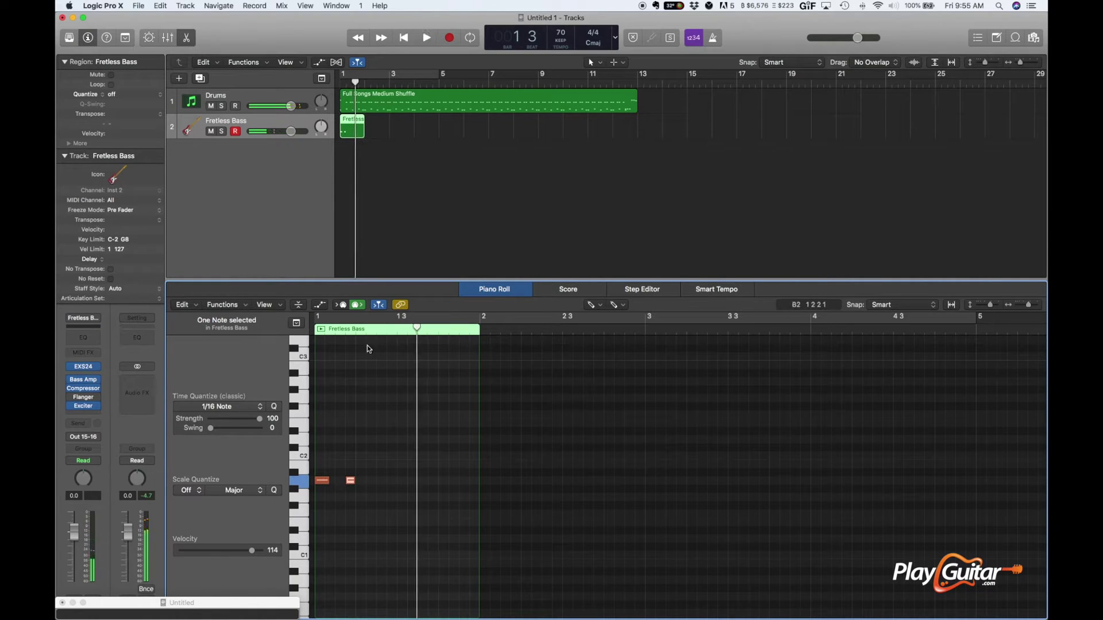
Cycle bar 1, start looping playback, and lower the Drums fader to -7.0 dB.
left_click_drag(481, 318, 317, 318)
key("space")
left_click_drag(292, 110, 277, 109)
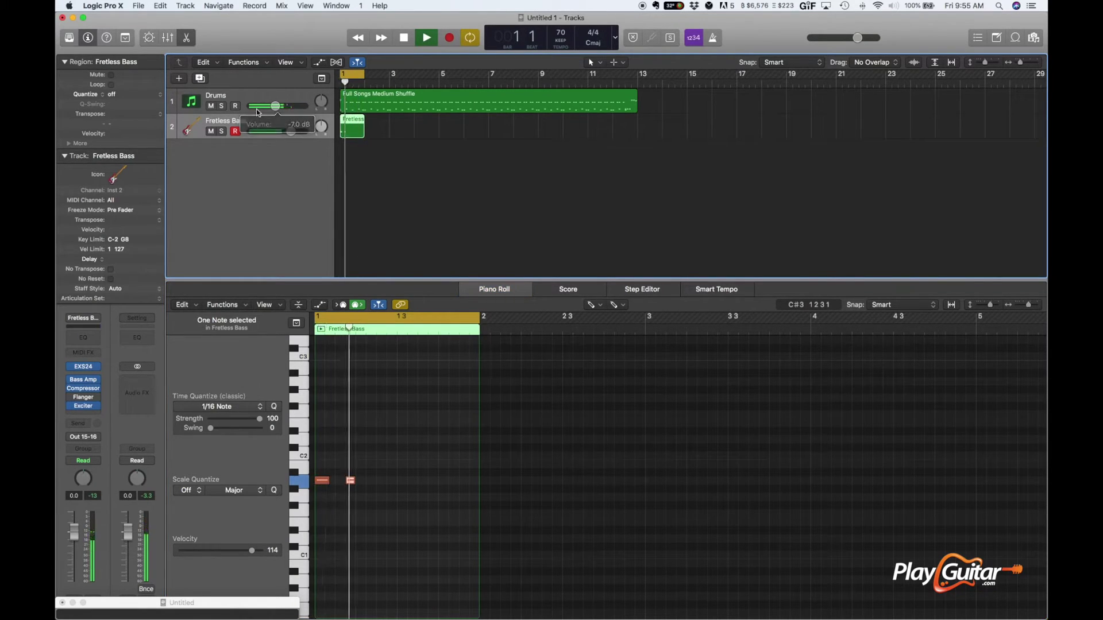
Add two short C#2 notes to the bass riff.
left_click(295, 454)
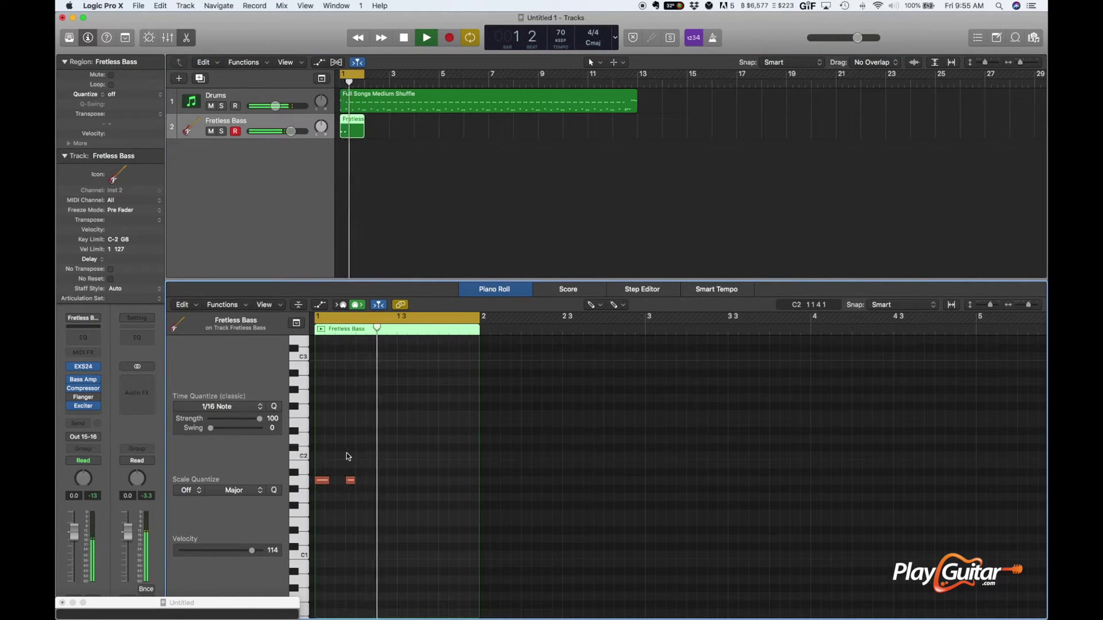
right_click(360, 447)
left_click(386, 451)
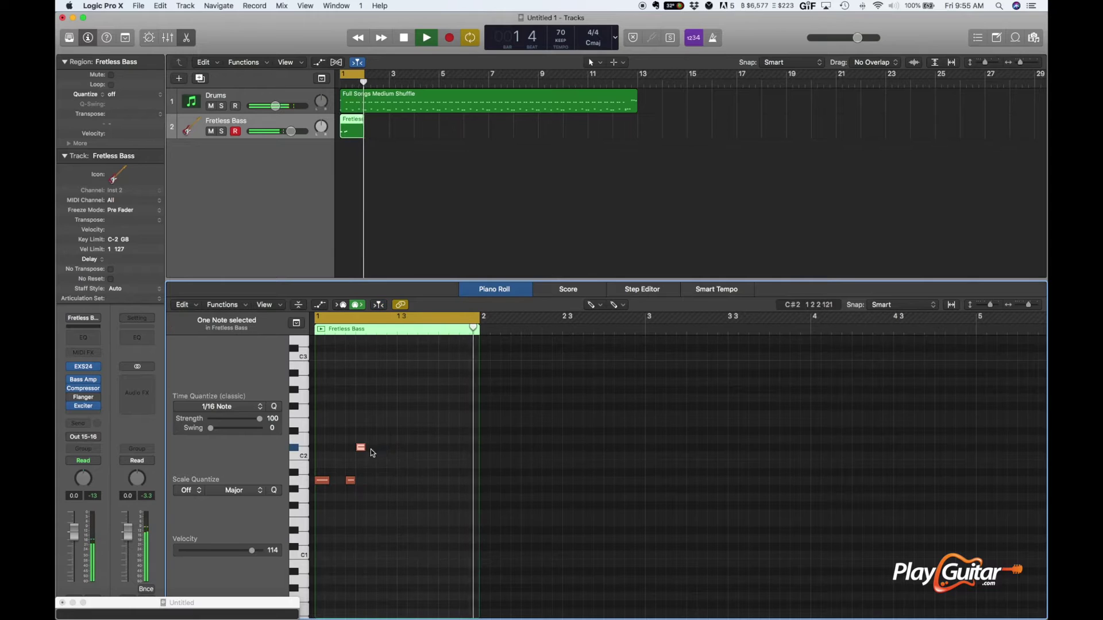
left_click_drag(366, 448, 370, 449)
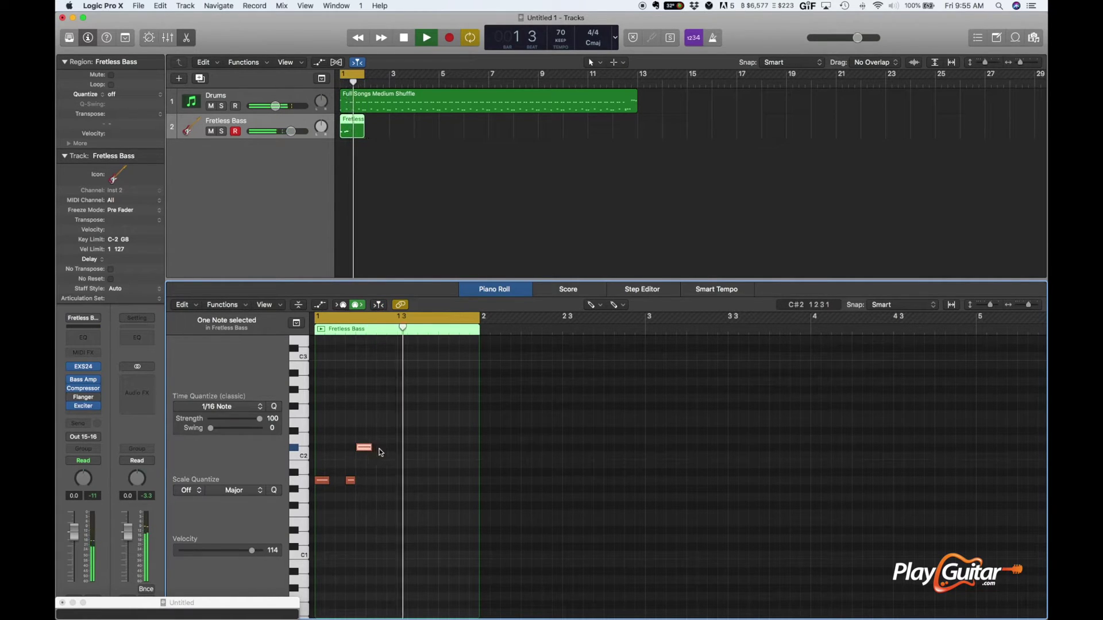
right_click(391, 449)
left_click(412, 454)
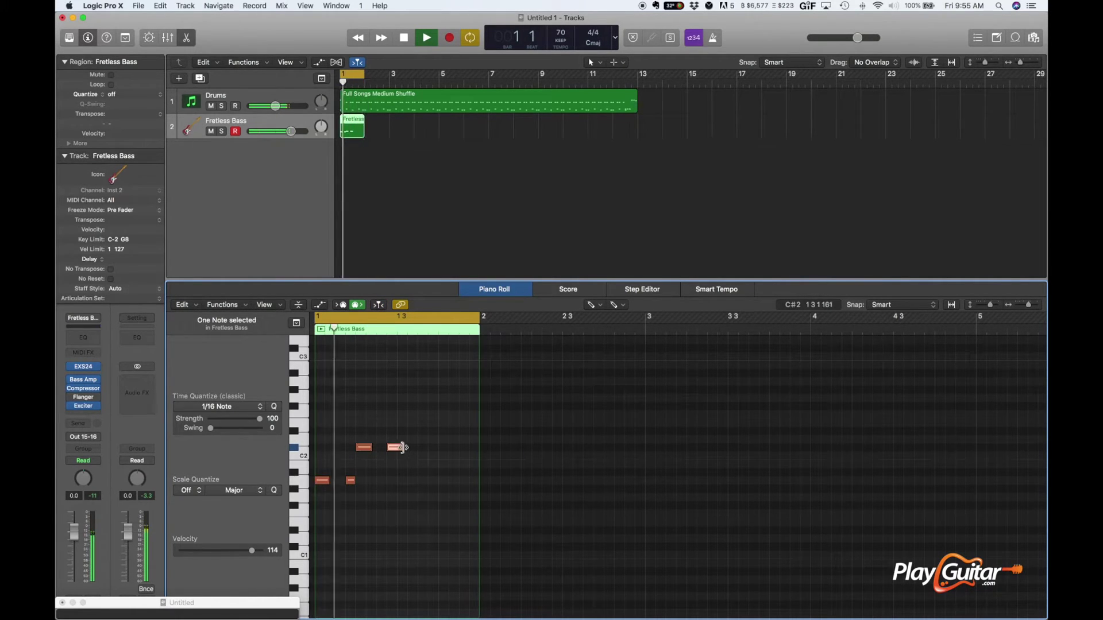
left_click_drag(402, 448, 396, 448)
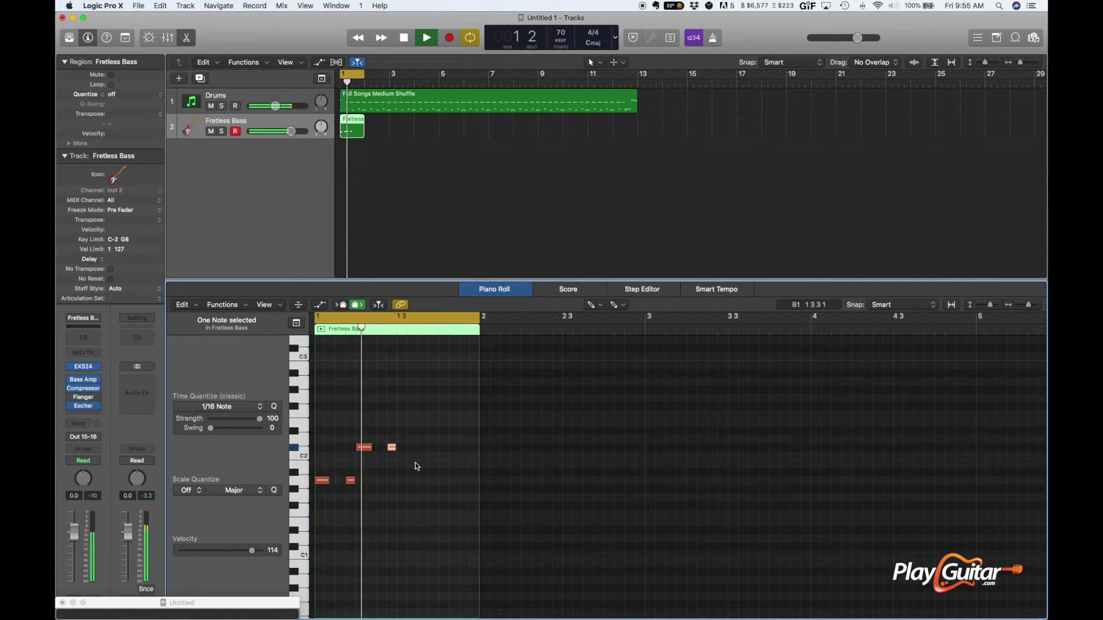
key("space")
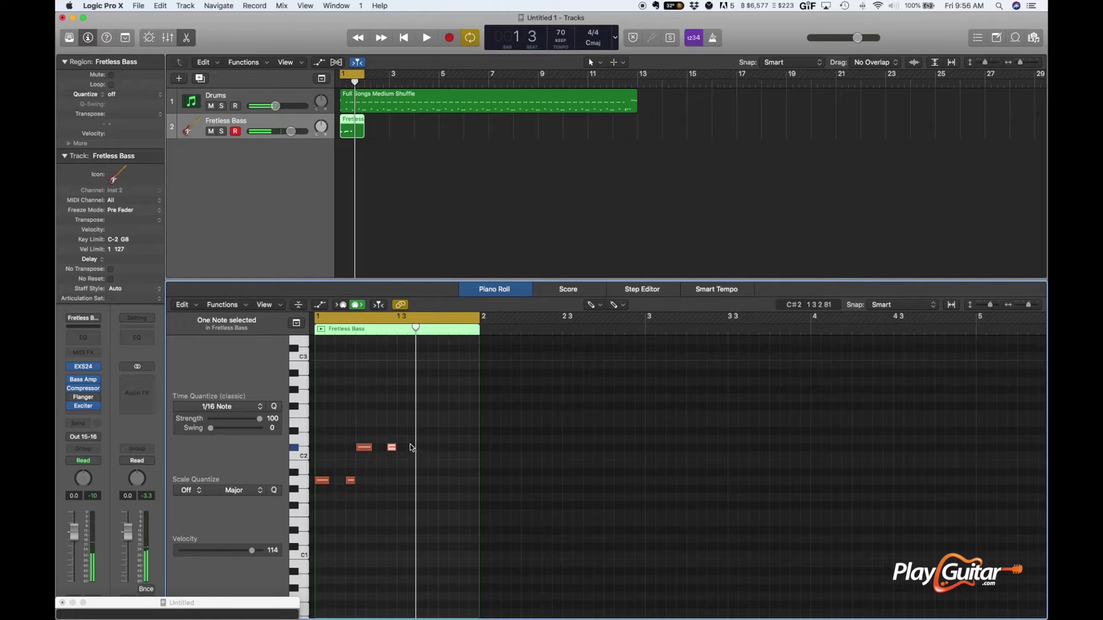
Add a longer E2 note and a second short E2 note, then play the riff.
left_click(304, 432)
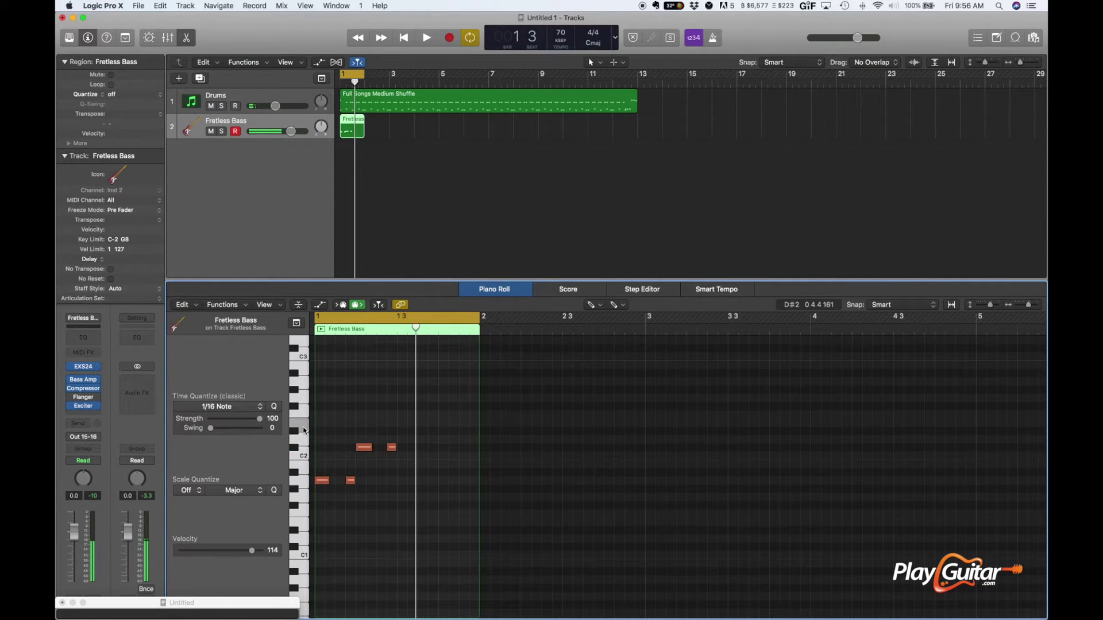
right_click(398, 422)
left_click(414, 430)
left_click_drag(406, 423, 436, 425)
right_click(438, 424)
left_click(443, 427)
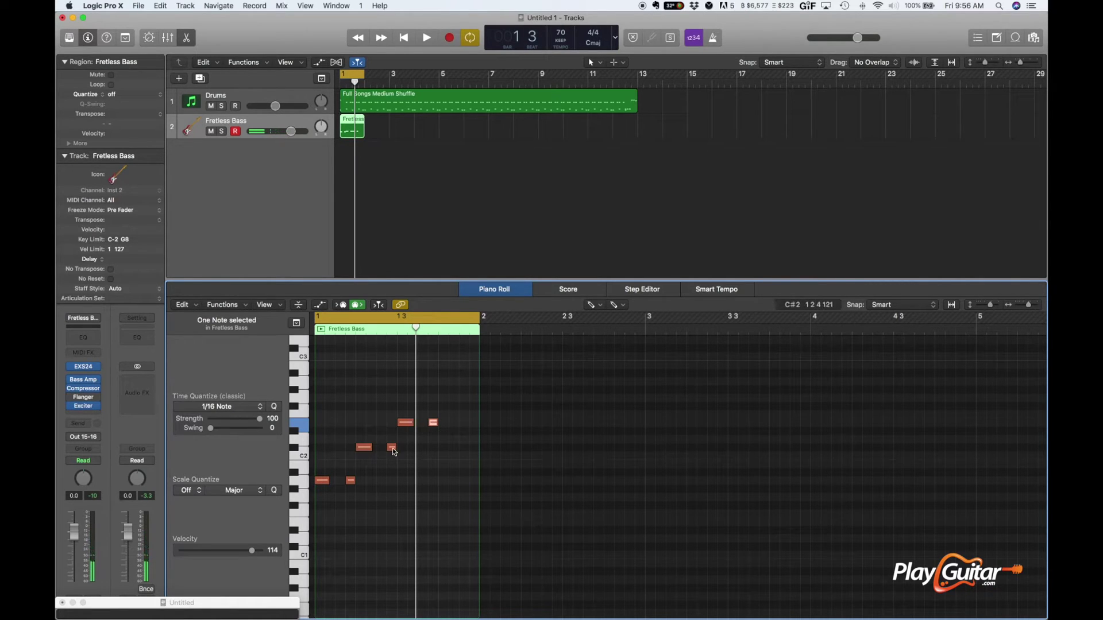
key("space")
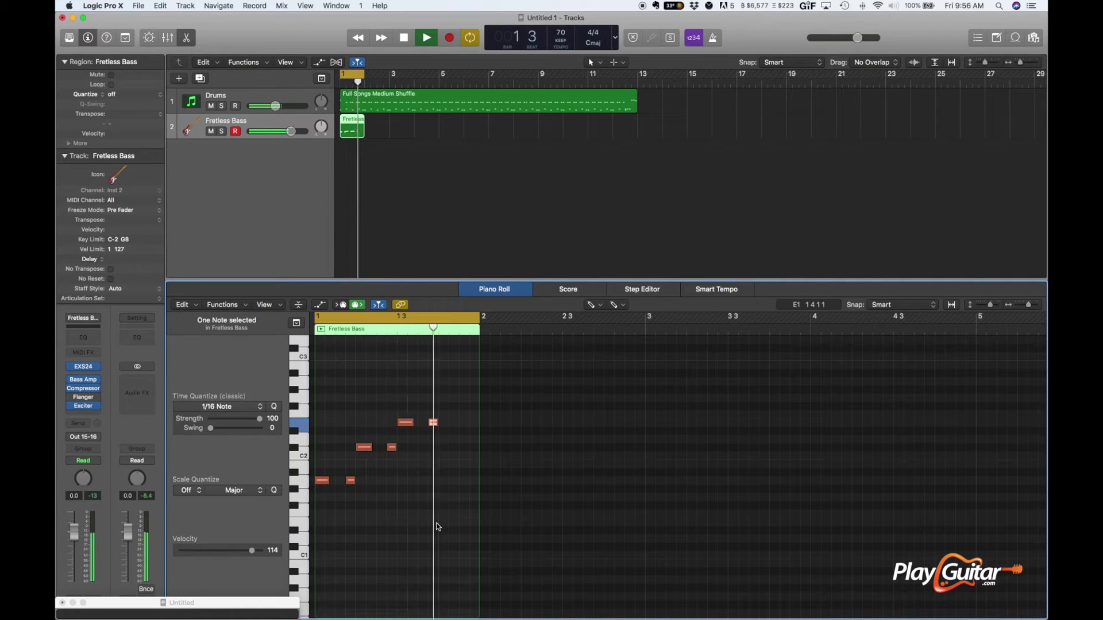
key("space")
Add a higher note to complete the riff and listen to it.
left_click(297, 410)
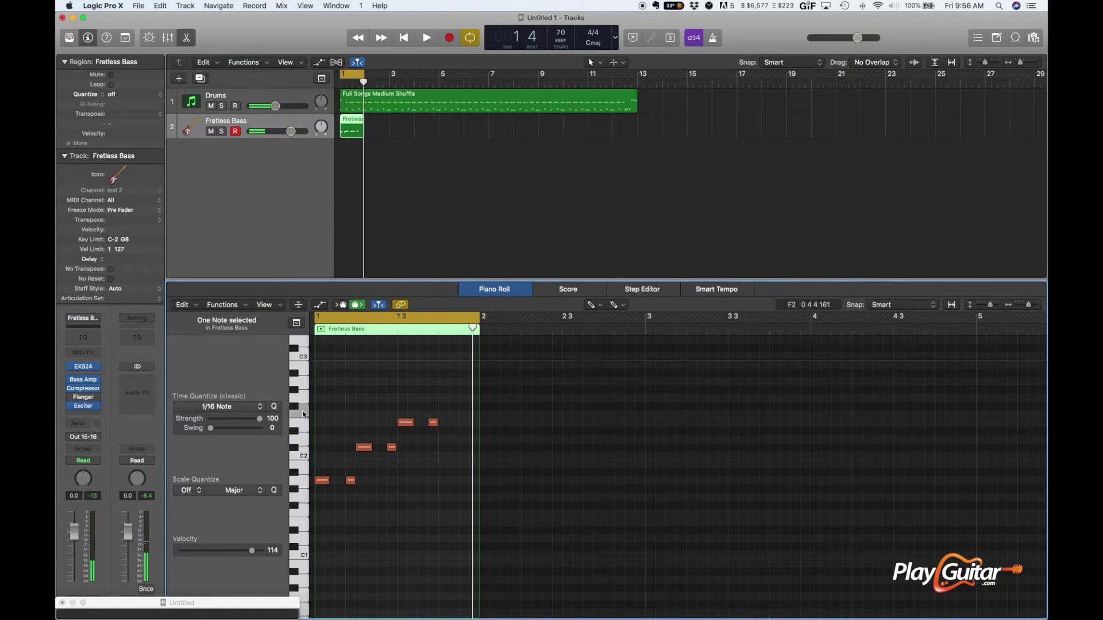
right_click(444, 407)
left_click(453, 412)
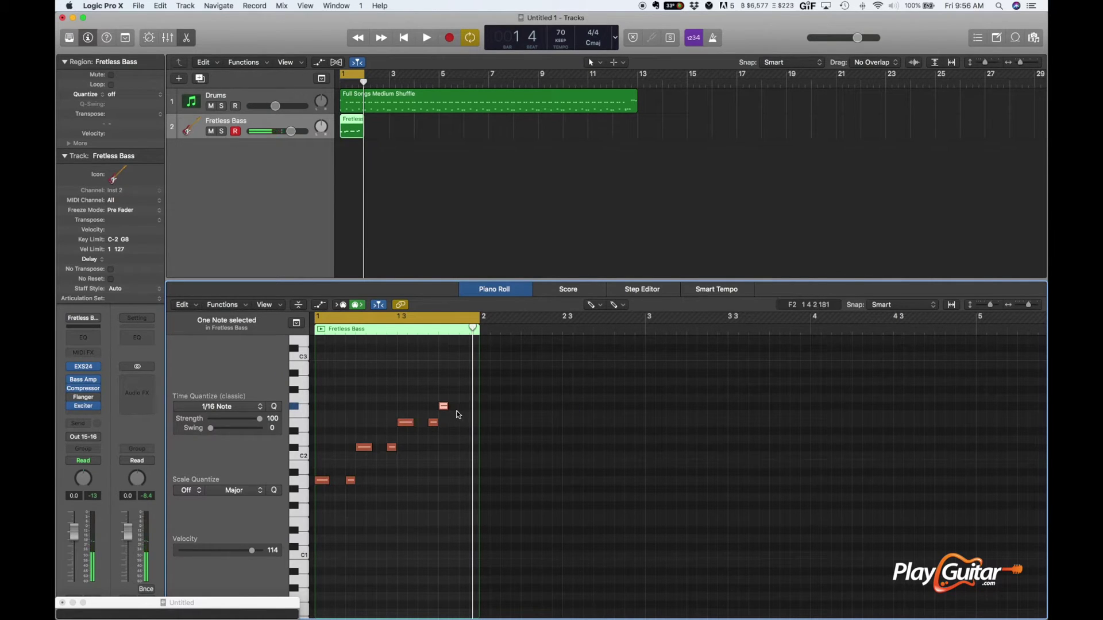
left_click_drag(448, 407, 458, 407)
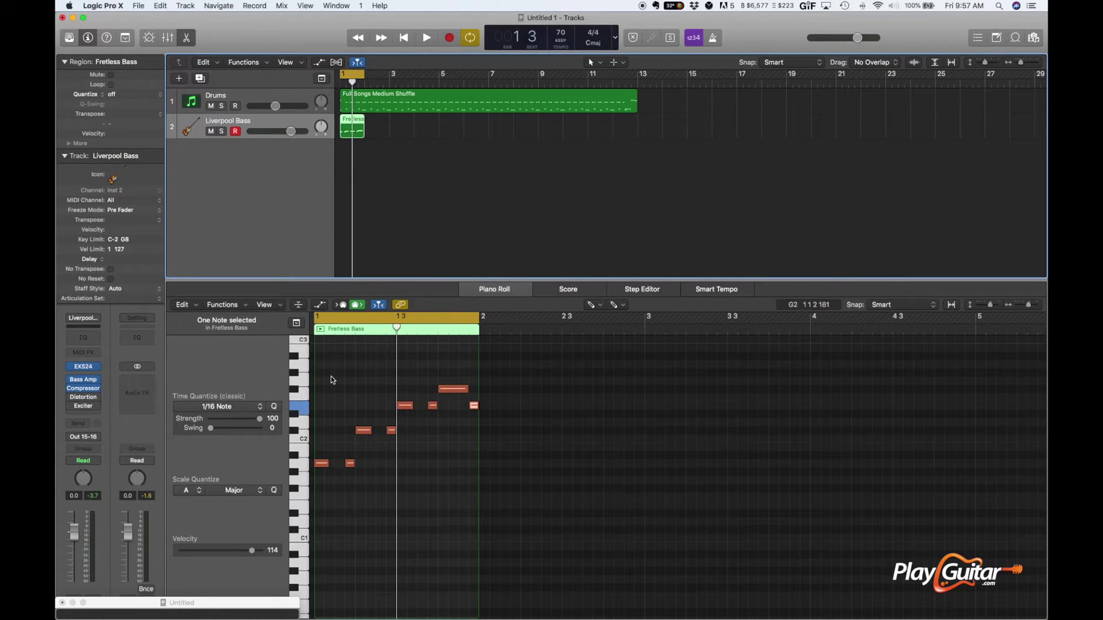
key("space")
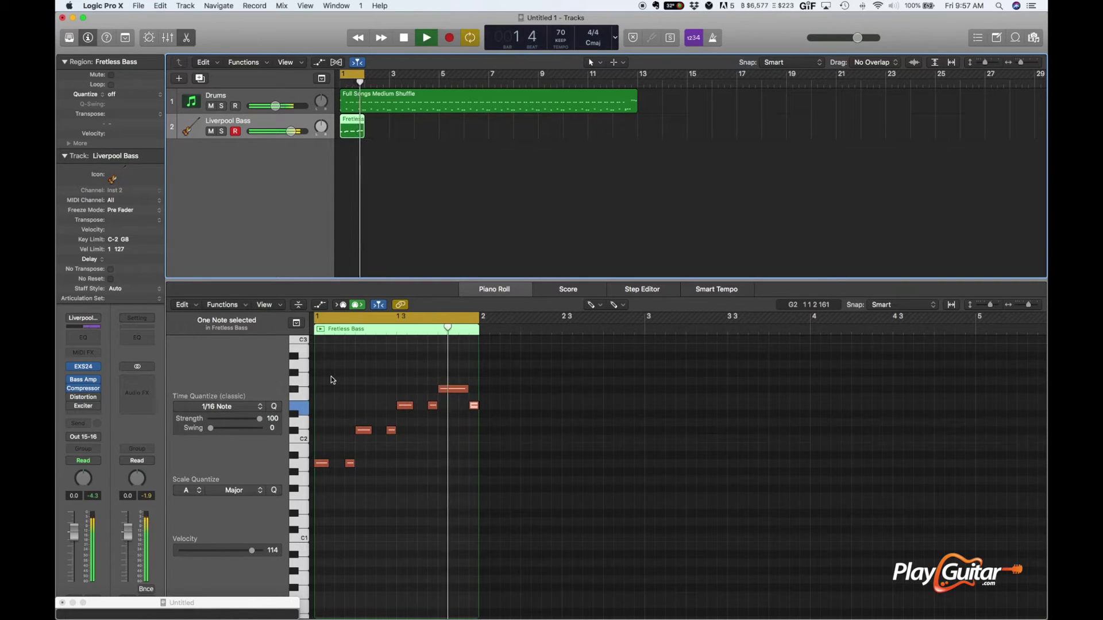
key("space")
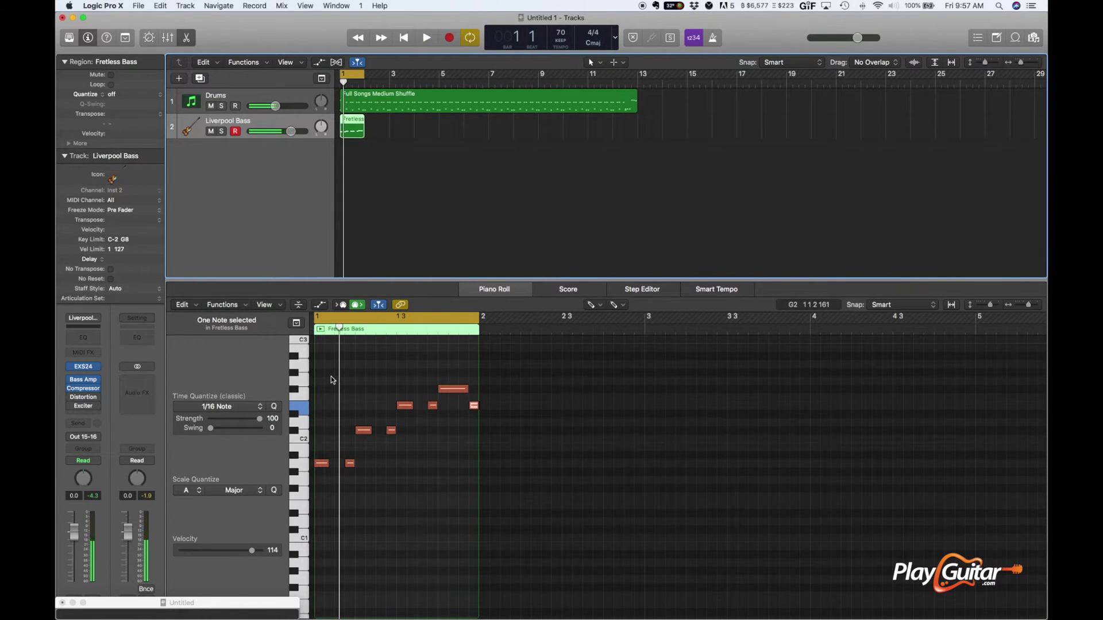
Select all eight bass notes and switch to the Word chord chart.
scroll(351, 384, "up", 3)
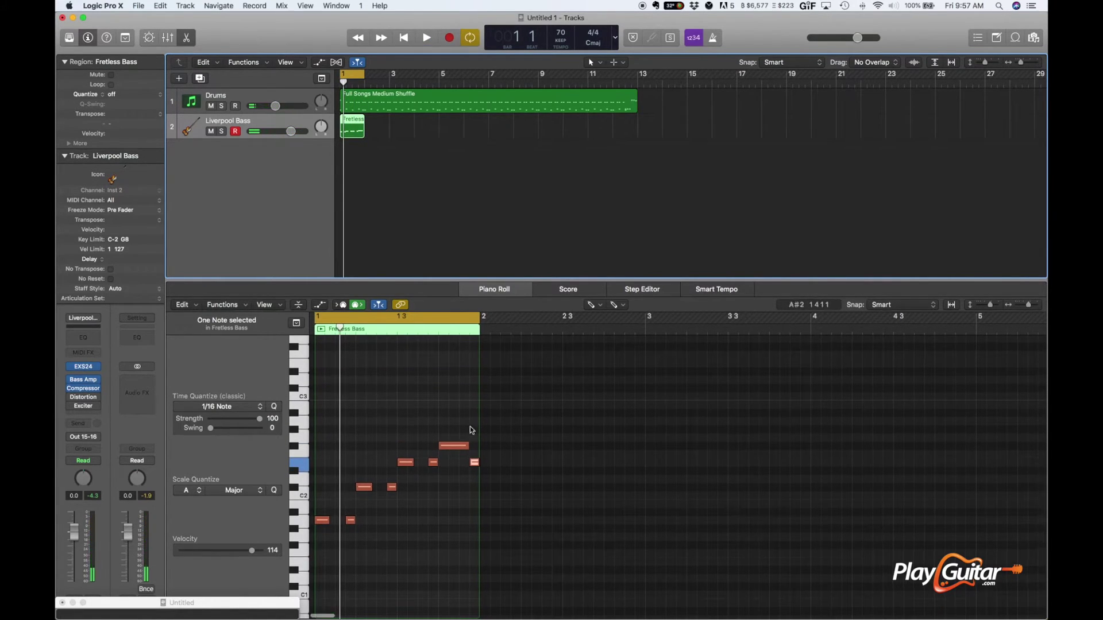
left_click_drag(511, 435, 320, 537)
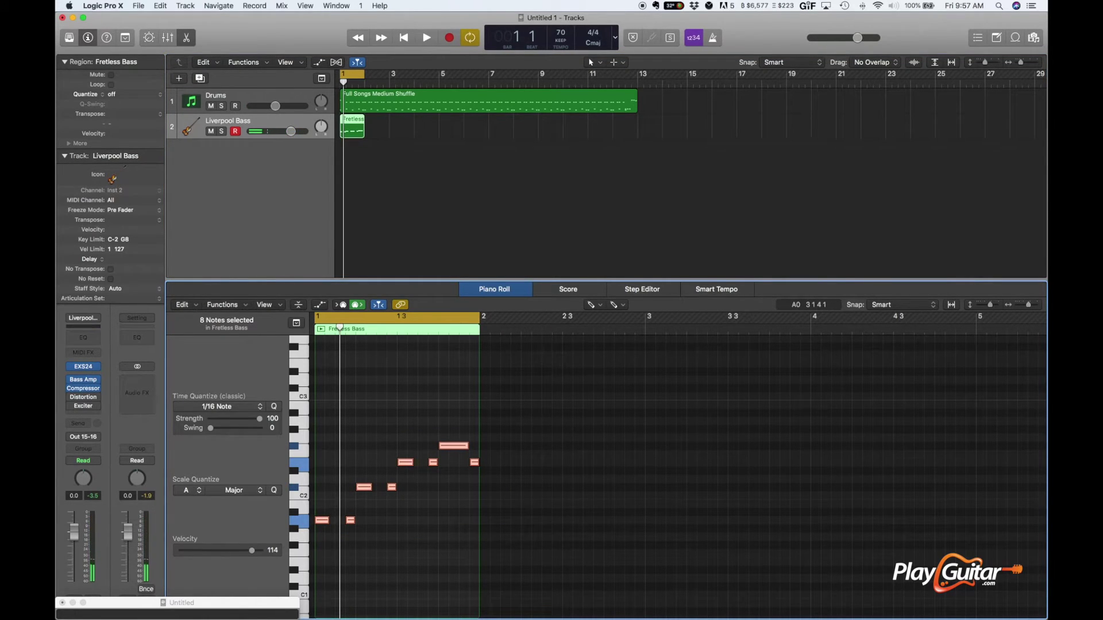
key("super+Tab")
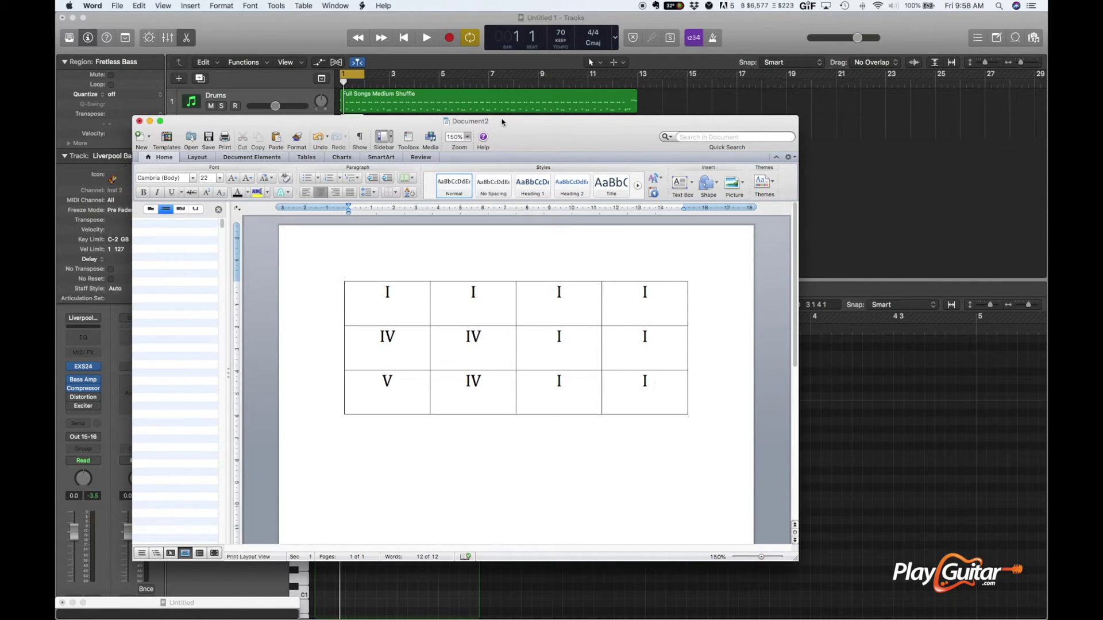
Copy the eight-note bass riff from bar 1 into bars 2 through 4.
key("super+m")
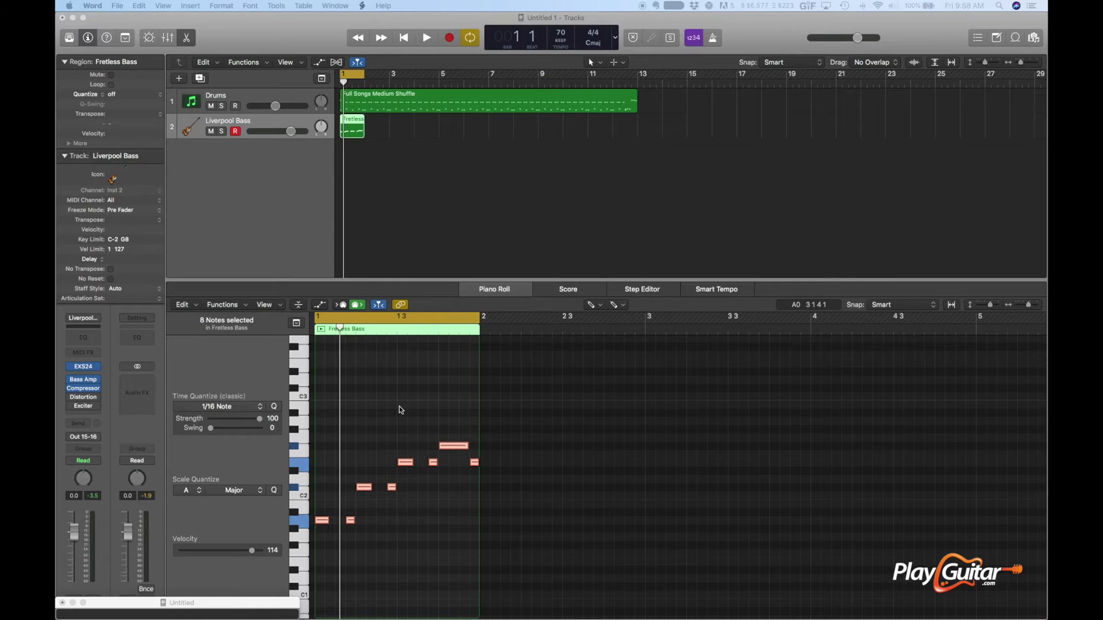
left_click_drag(523, 435, 321, 546)
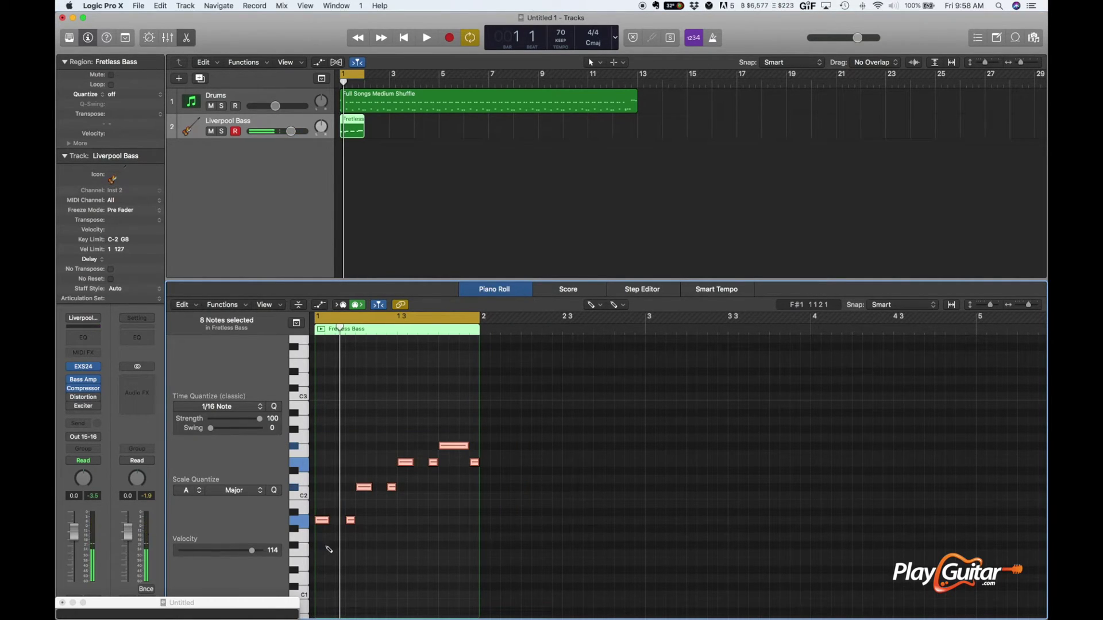
left_click(480, 330)
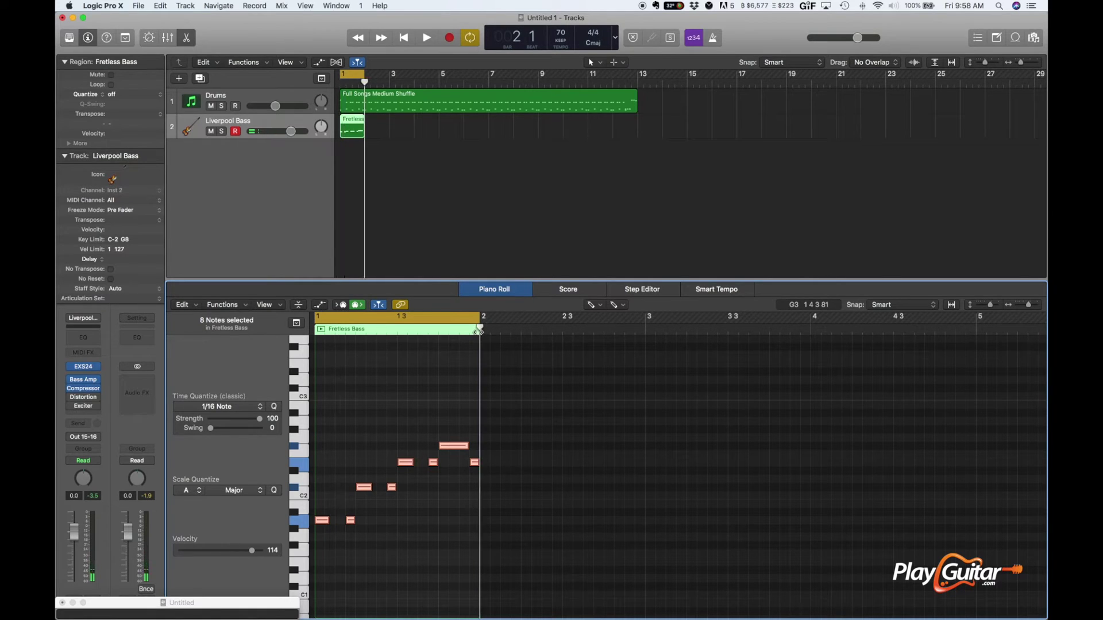
key("super+v")
key("super+v")
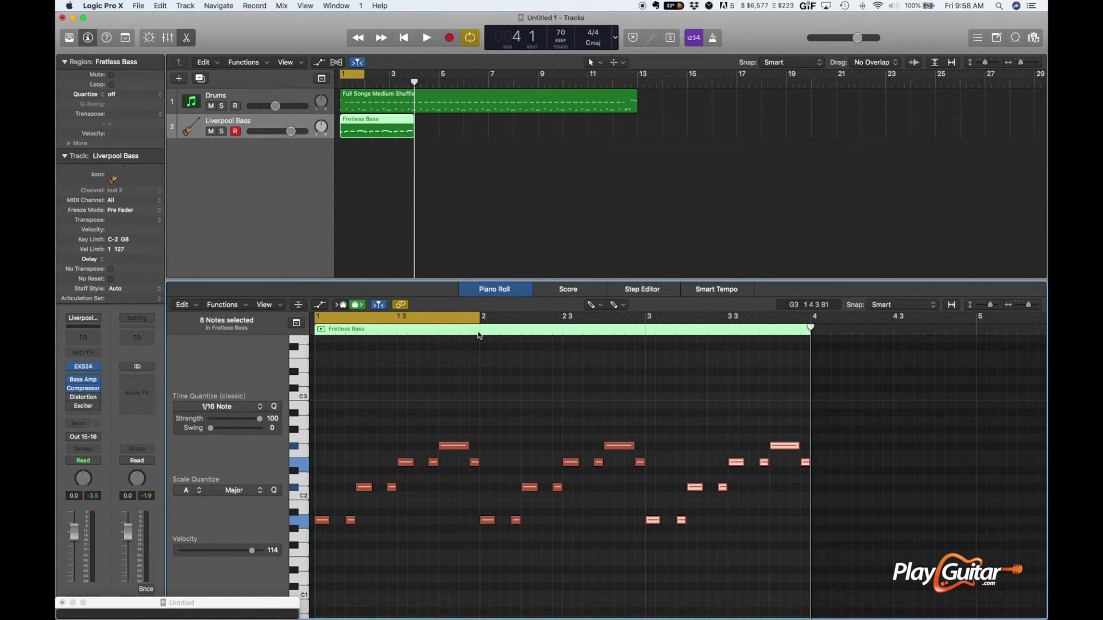
key("super+v")
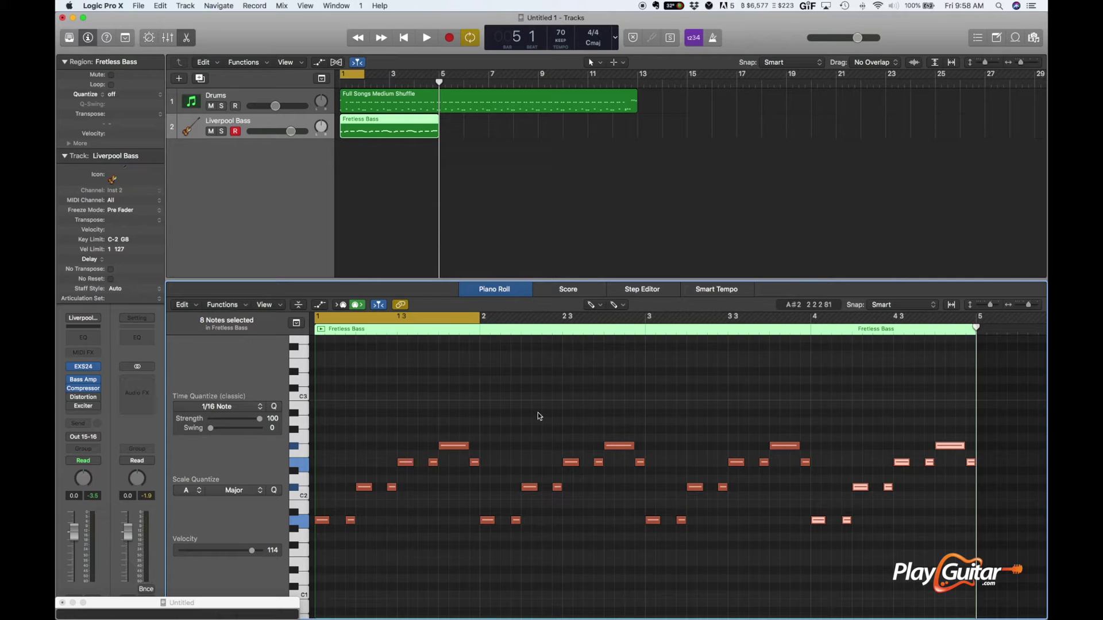
Turn cycling off and repeat the riff once more into bar 5.
left_click(472, 323)
scroll(625, 395, "right", 5)
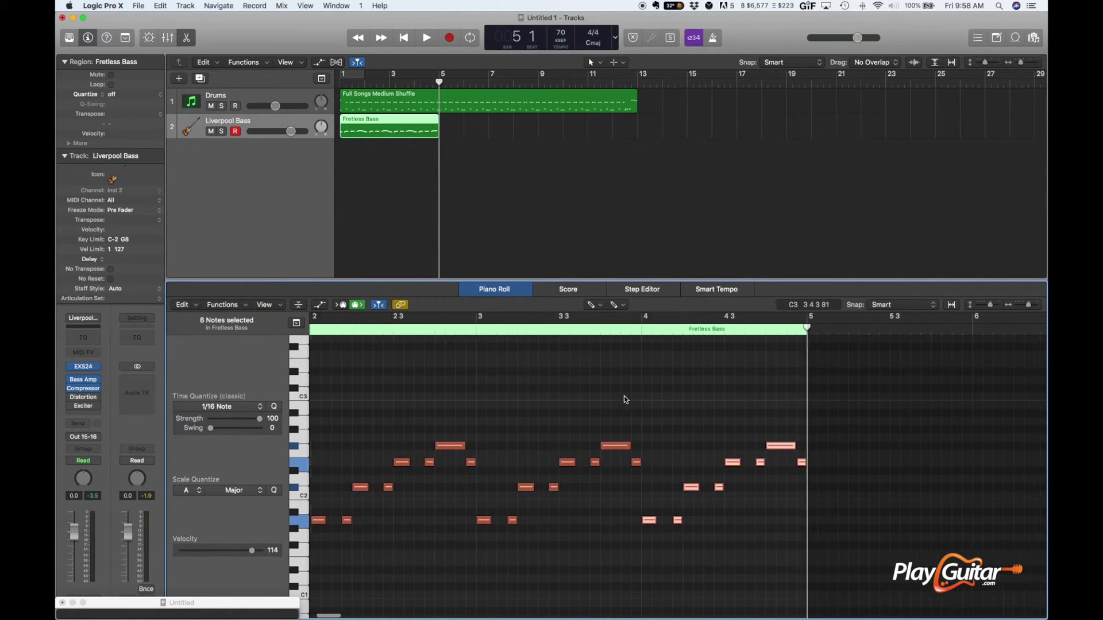
scroll(623, 395, "right", 4)
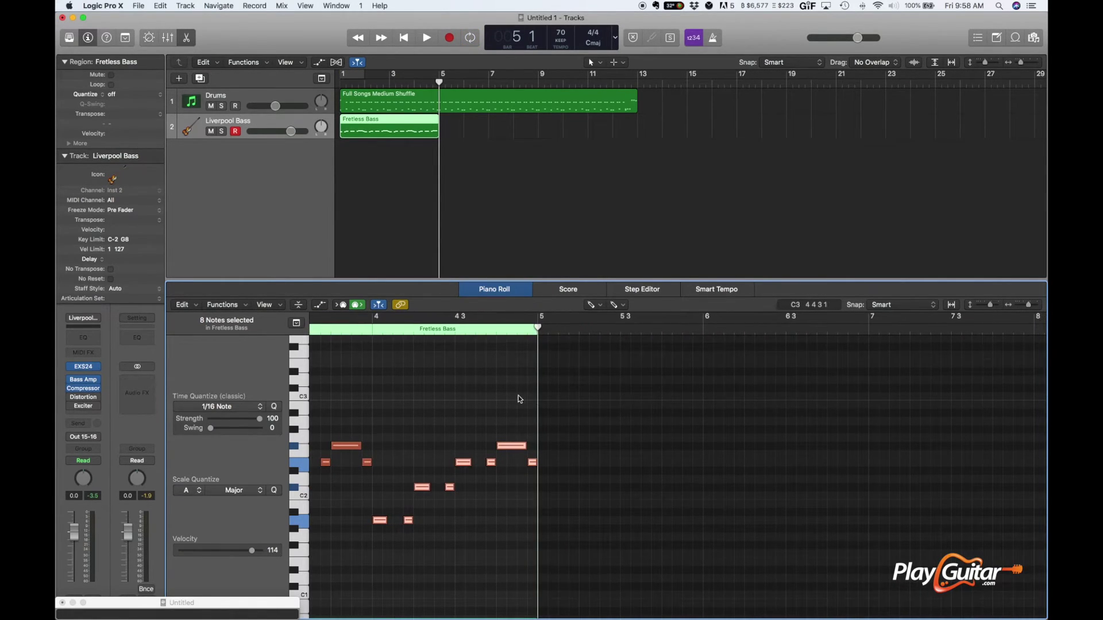
key("super+r")
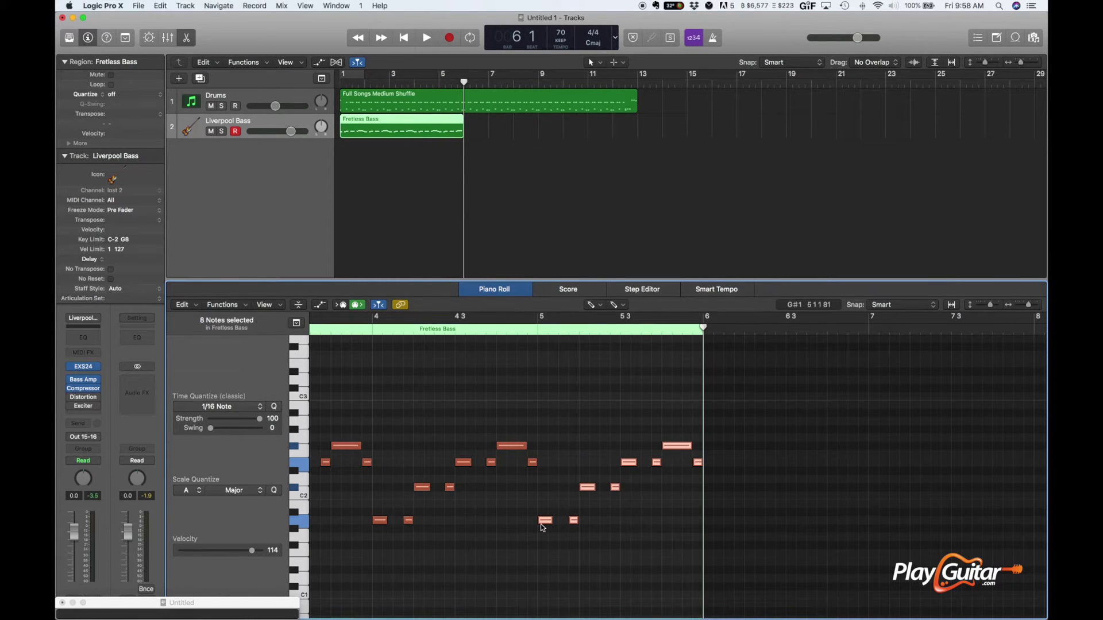
Select bar 5's riff notes and raise them five semitones to start on D2.
left_click(302, 523)
left_click(301, 520)
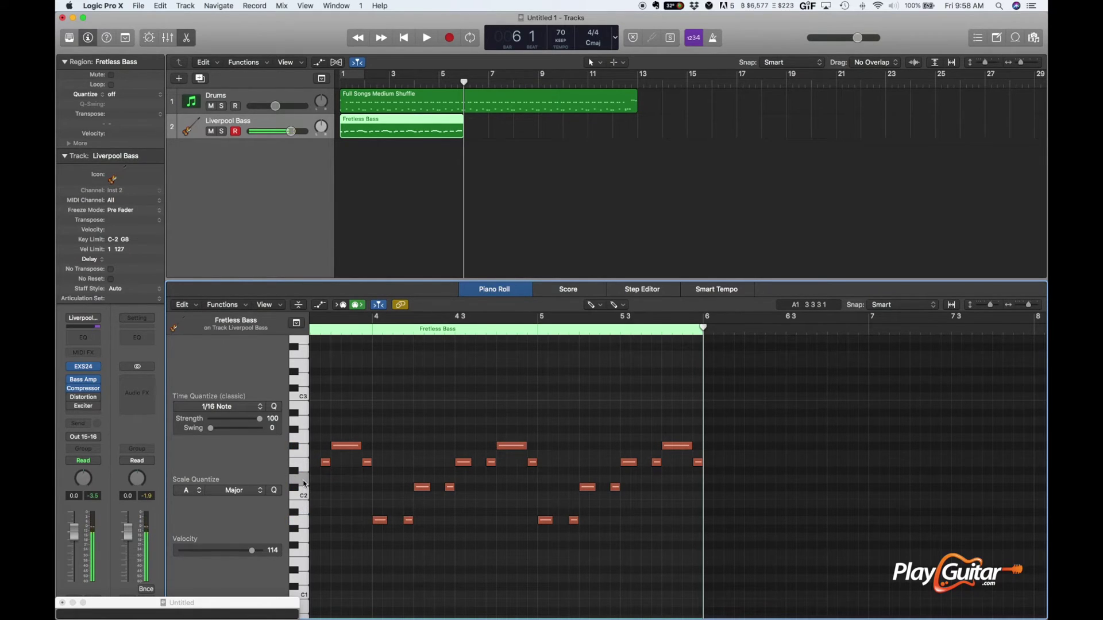
left_click_drag(545, 535, 717, 374)
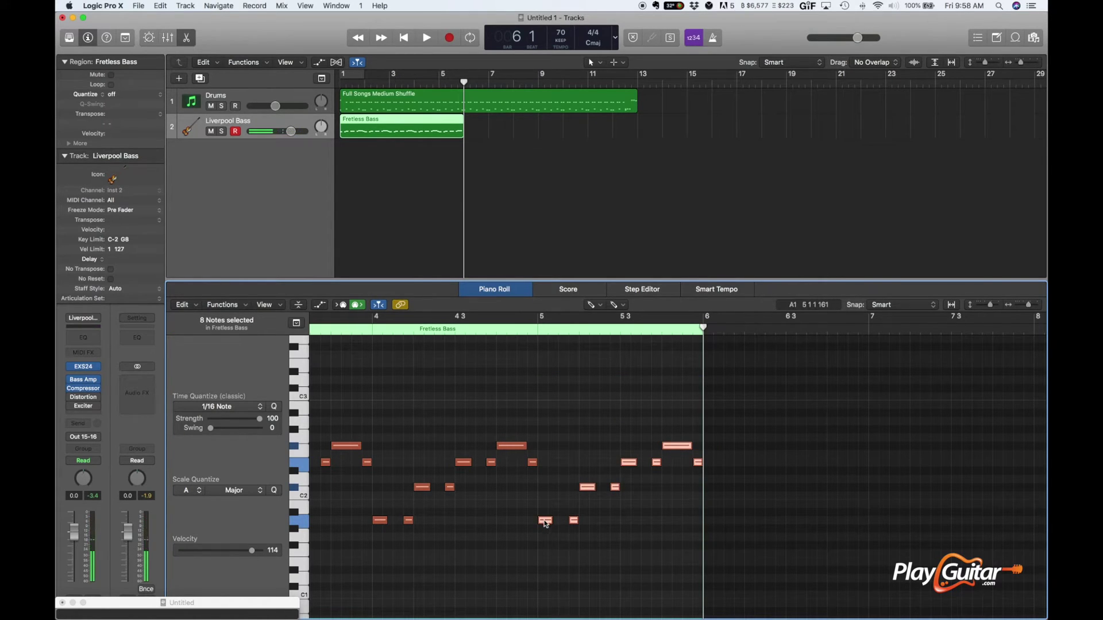
left_click_drag(546, 523, 546, 482)
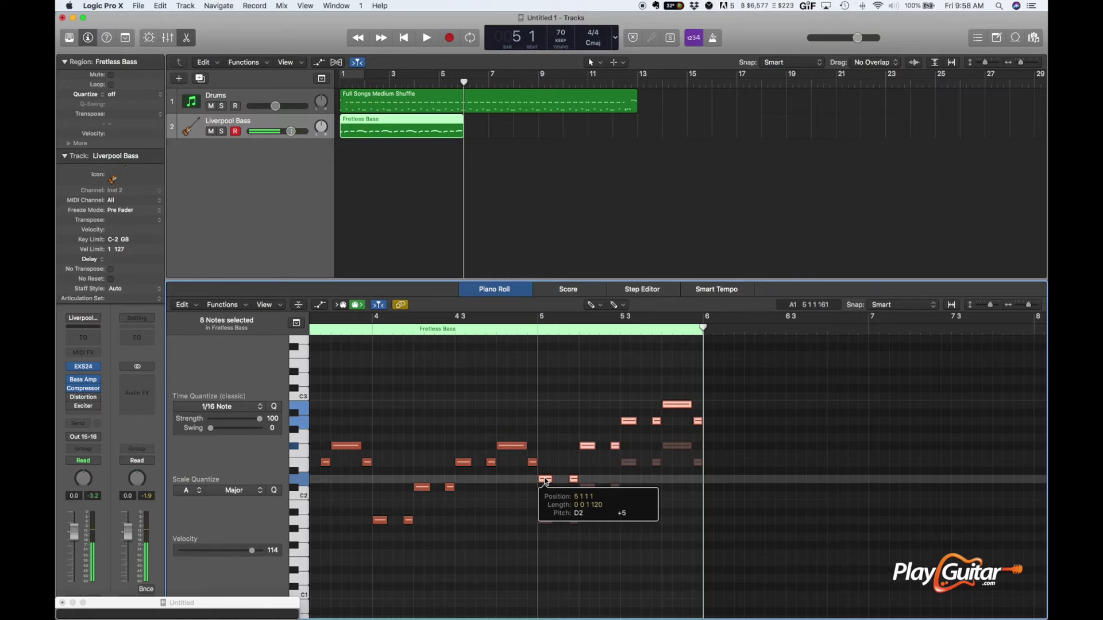
left_click_drag(546, 481, 546, 482)
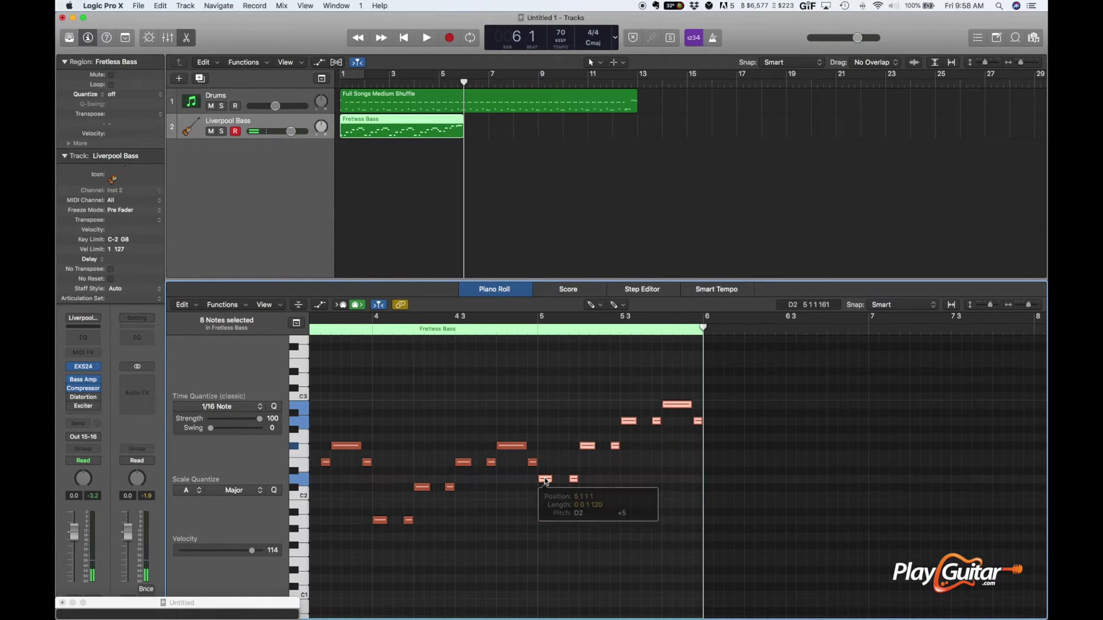
Play the bass line back from bar 4, then stop.
scroll(546, 481, "right", 5)
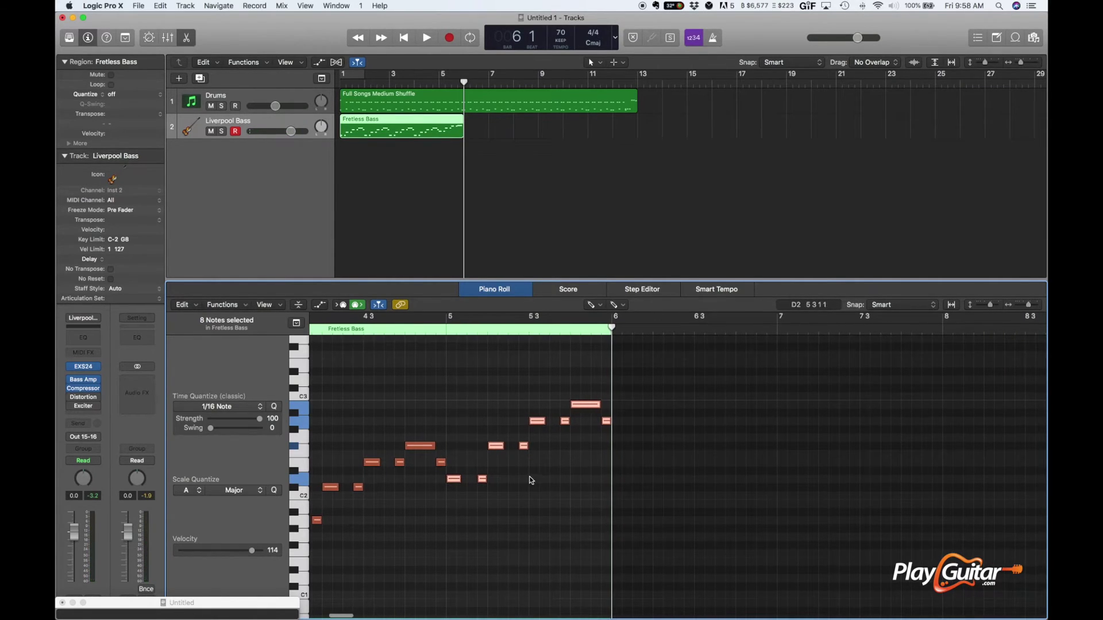
scroll(528, 477, "left", 3)
left_click(346, 329)
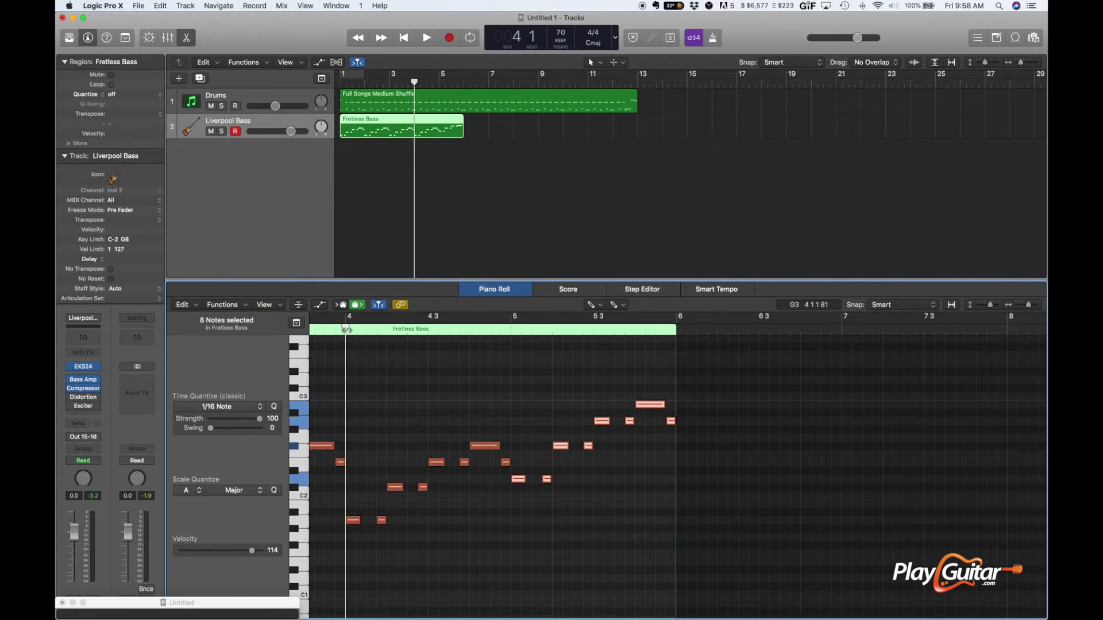
key("space")
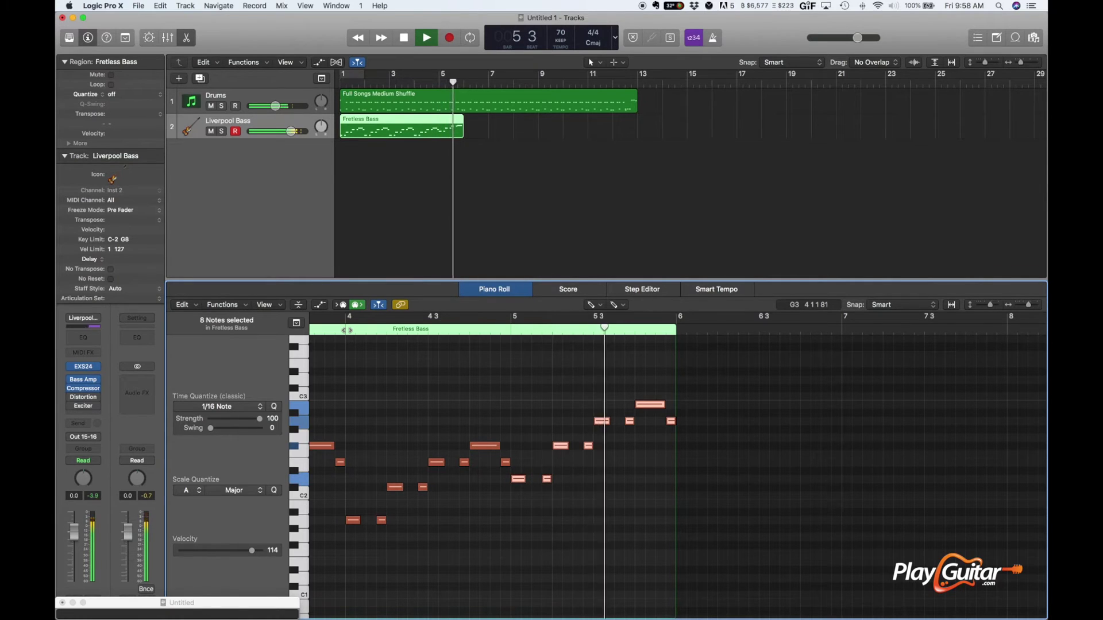
key("space")
scroll(542, 458, "right", 5)
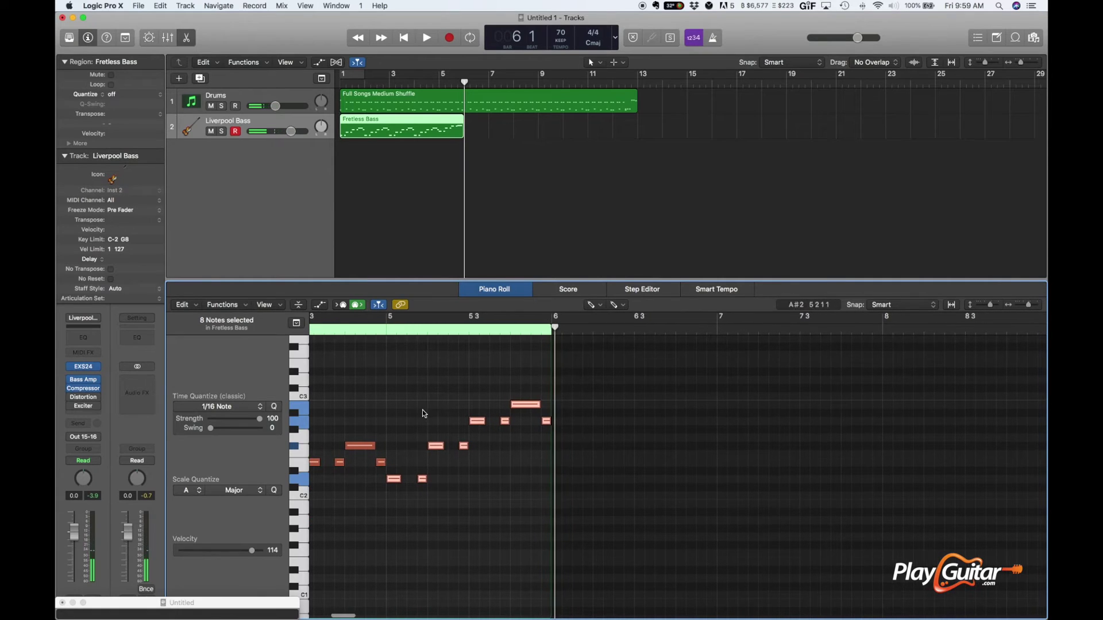
Repeat bar 5's eight notes after the end of the Fretless Bass region.
left_click(411, 463)
left_click_drag(388, 505, 547, 376)
left_click_drag(548, 330, 551, 329)
key("super+r")
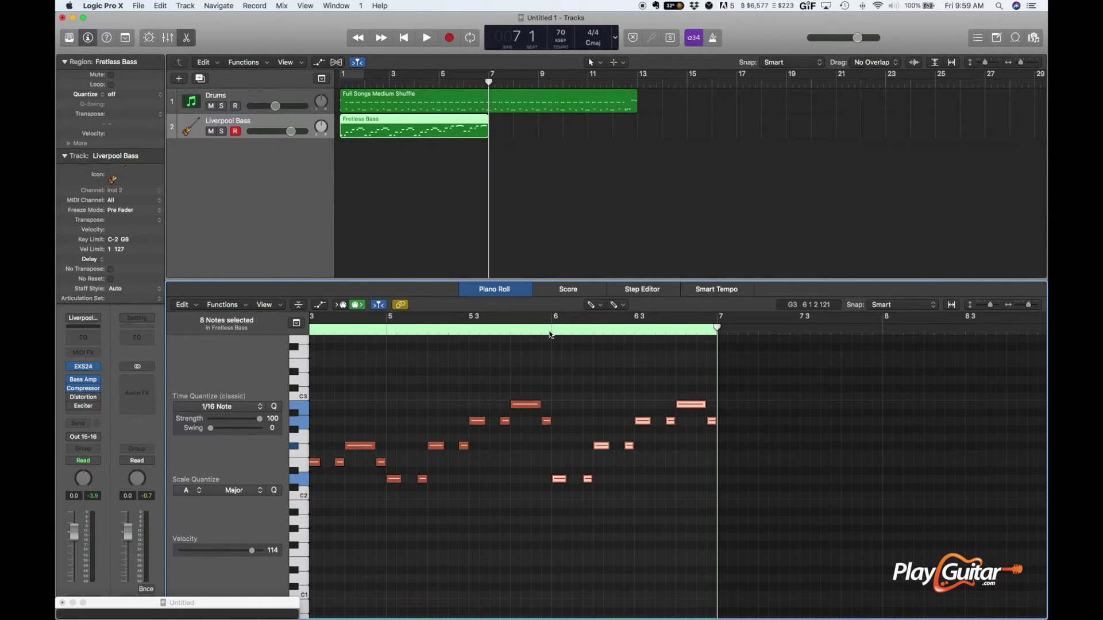
scroll(562, 395, "right", 2)
scroll(562, 397, "left", 5)
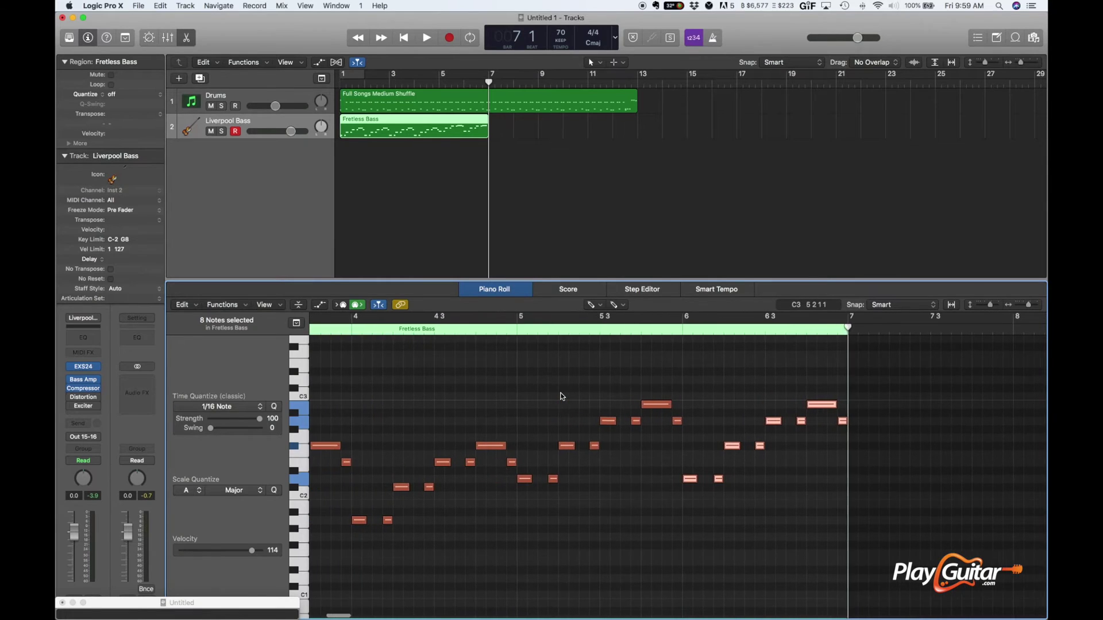
scroll(561, 395, "right", 2)
scroll(562, 395, "left", 2)
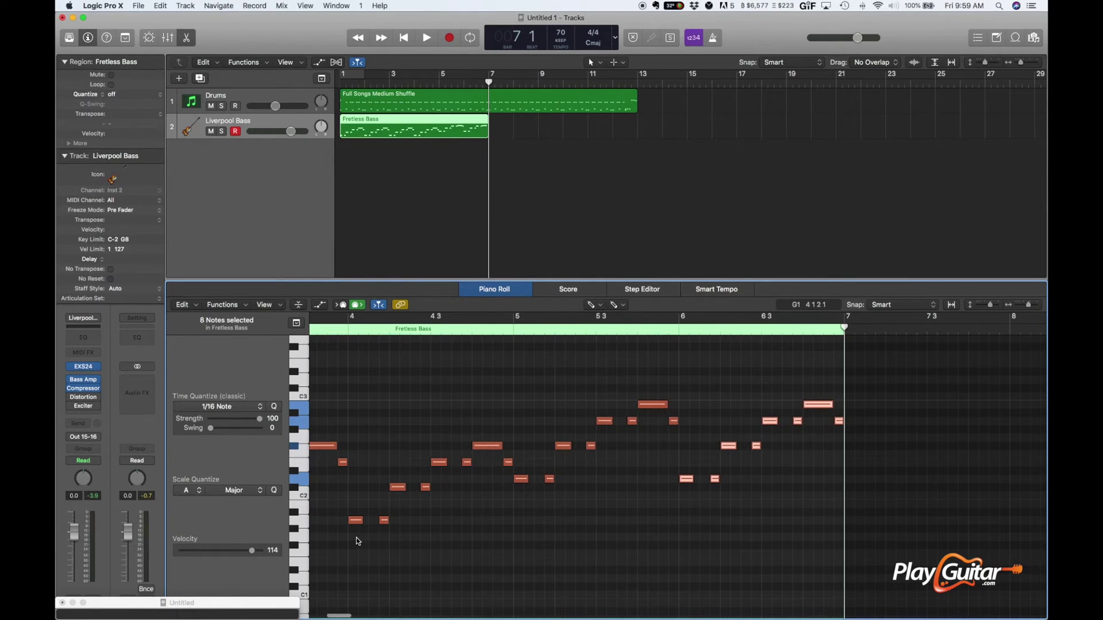
Select an earlier bar of bass notes and switch to the Word chord chart.
left_click_drag(356, 538, 509, 336)
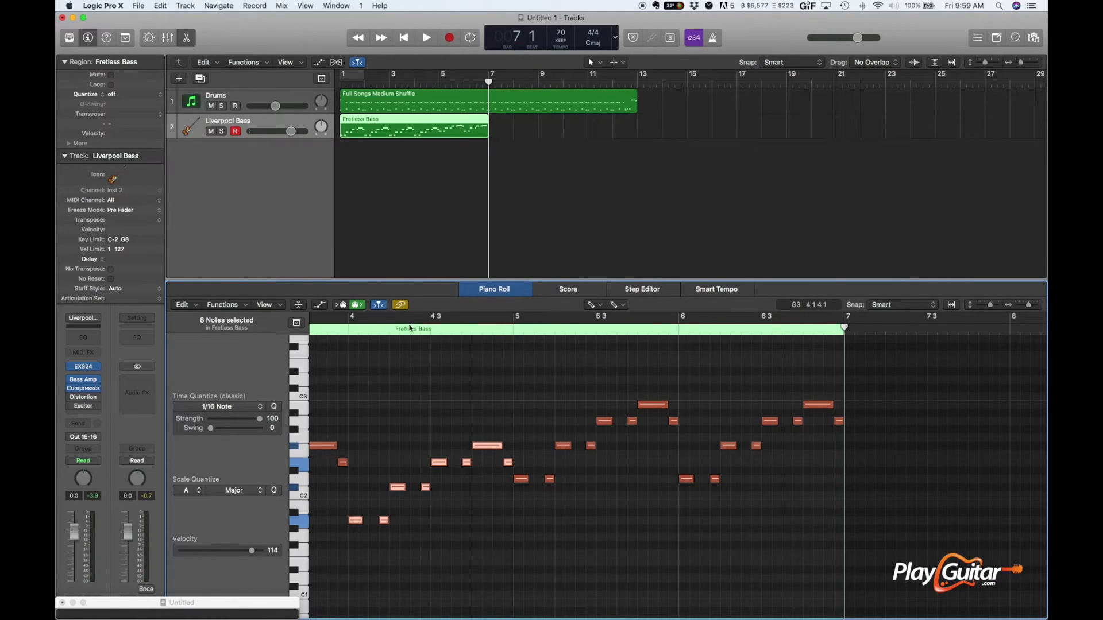
scroll(455, 330, "right", 5)
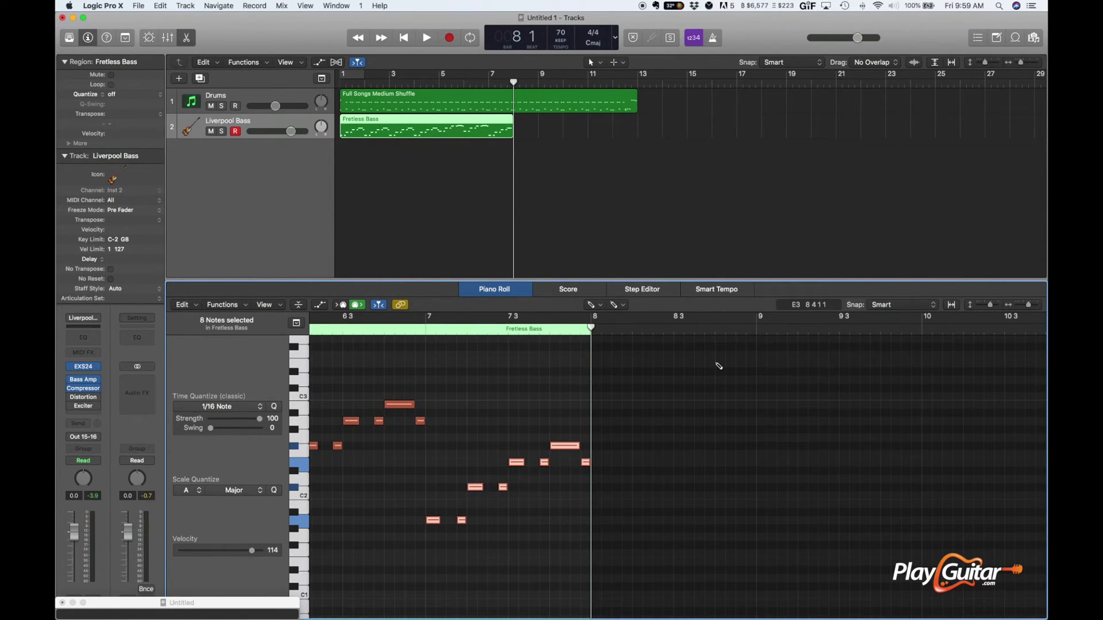
scroll(717, 366, "right", 3)
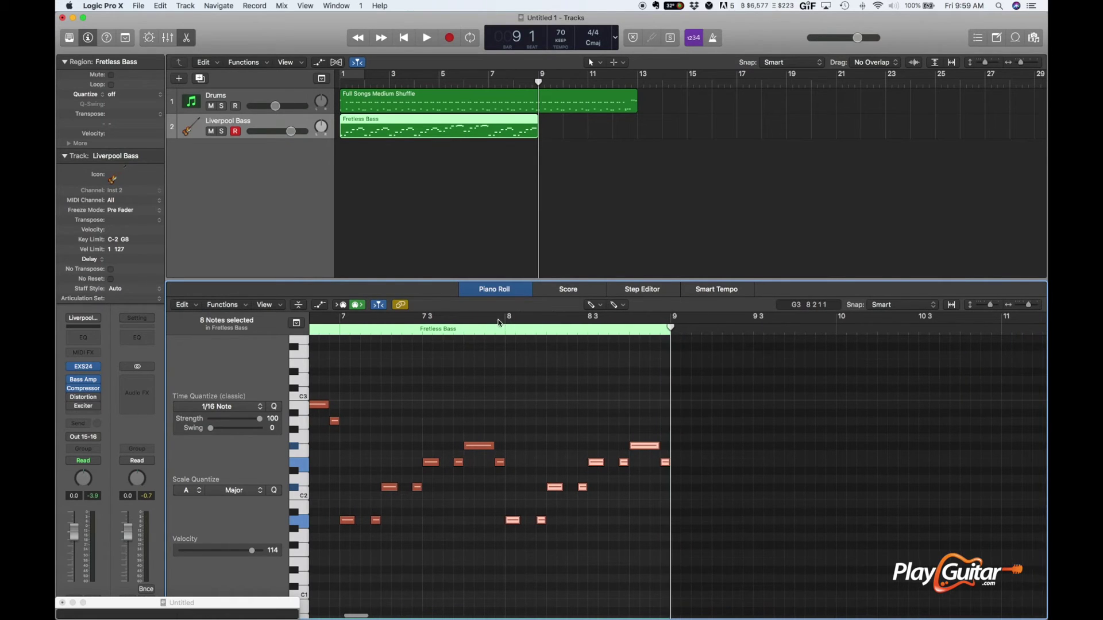
key("super+Tab")
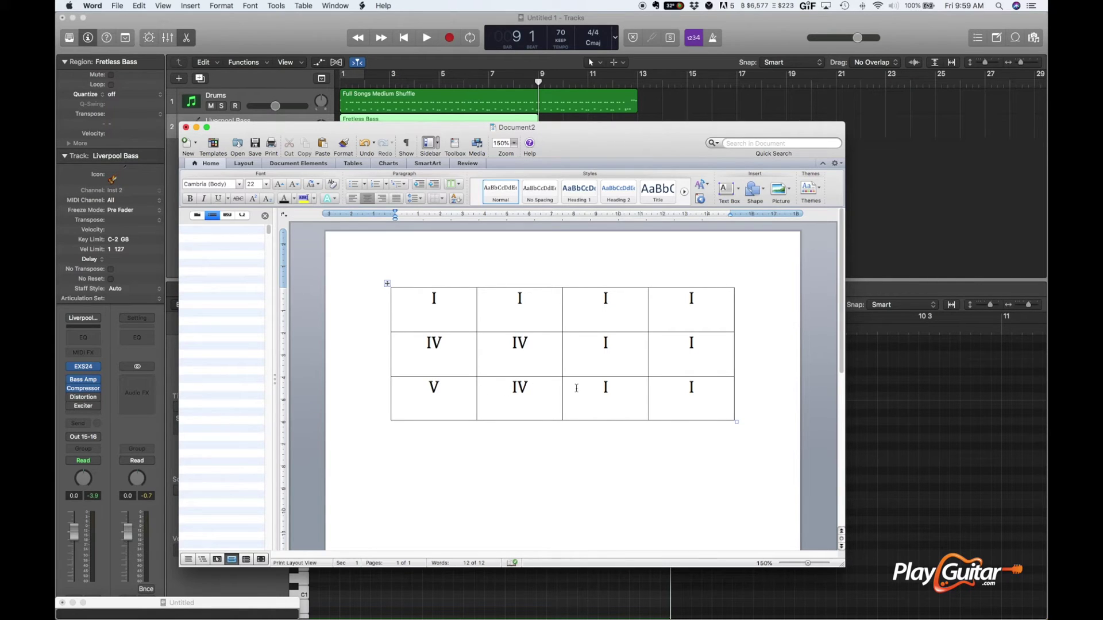
Back in Logic, paste the selected bar of bass notes into bar 9.
key("super+m")
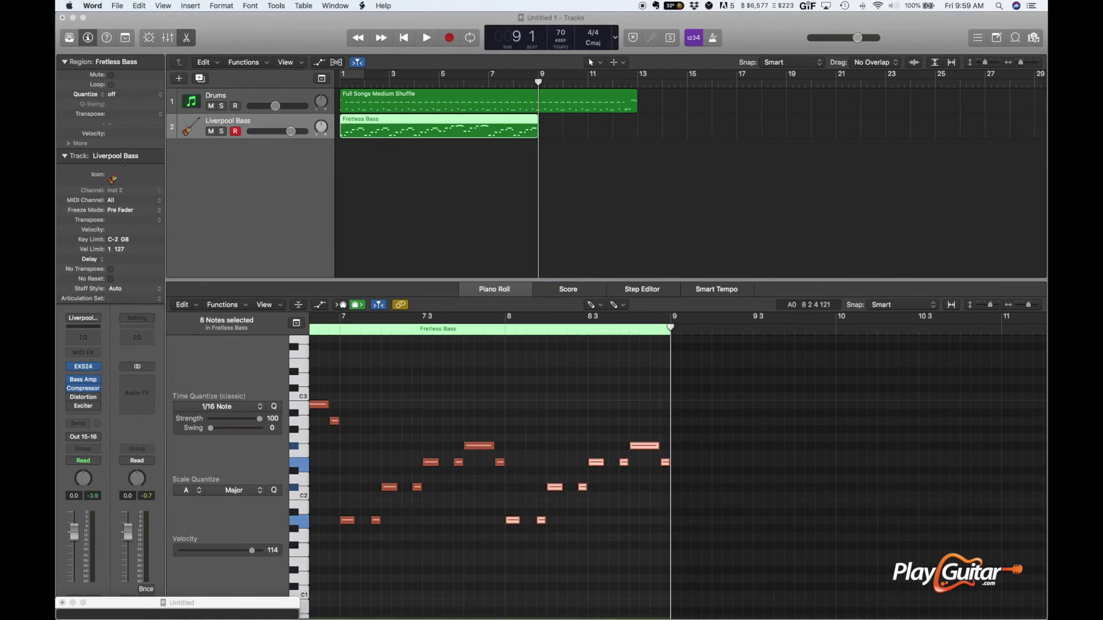
left_click(673, 399)
scroll(676, 399, "left", 5)
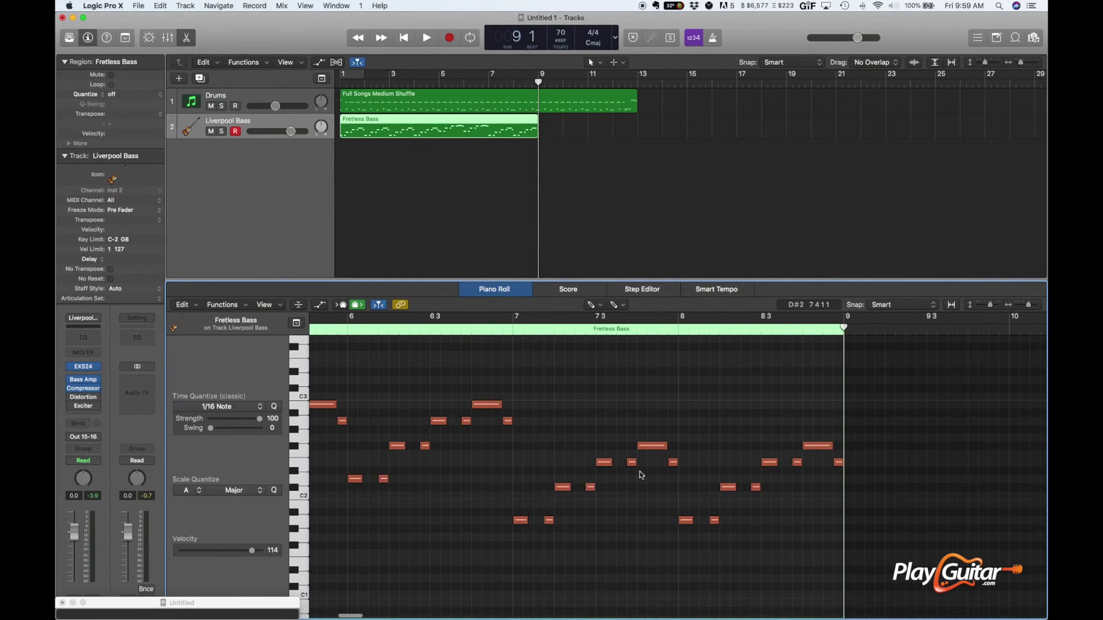
key("super+v")
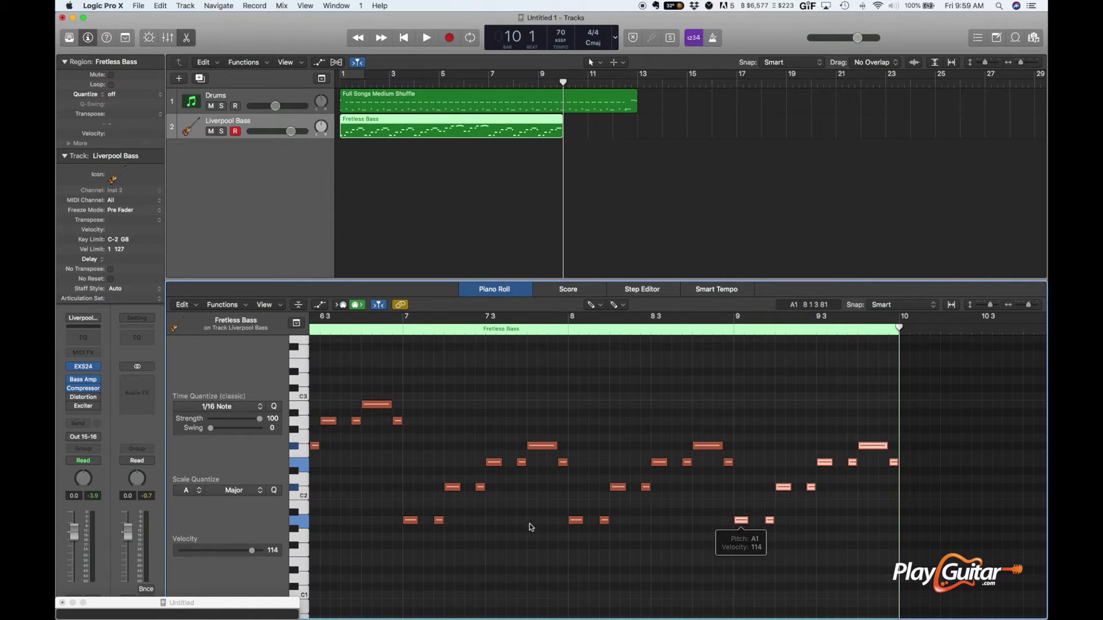
Transpose bar 9's bass notes up seven semitones for the V chord.
left_click(305, 526)
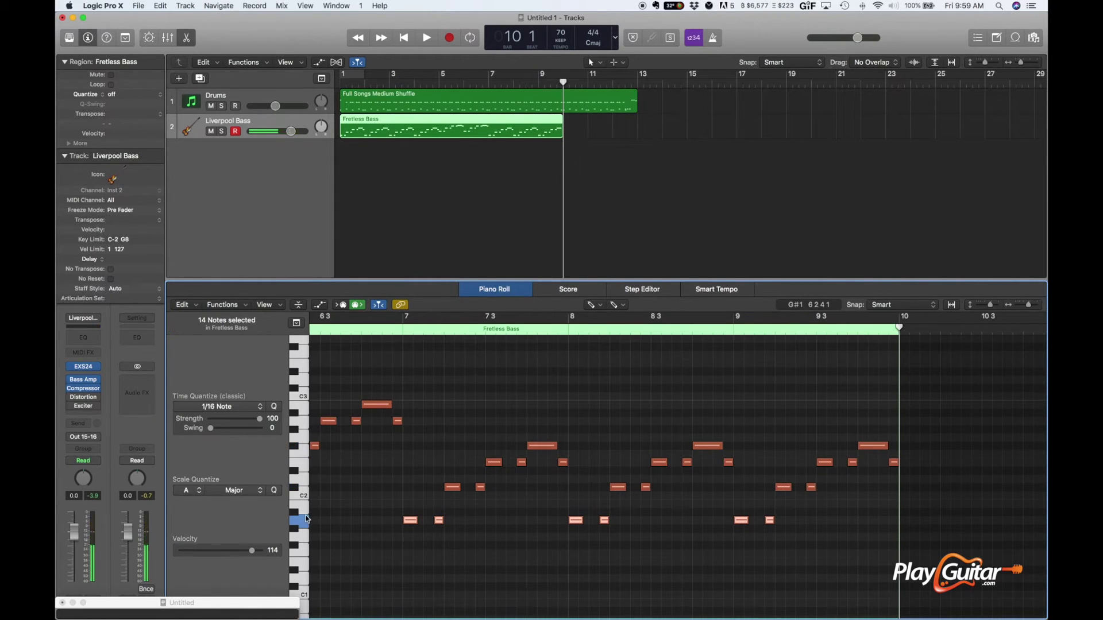
left_click(302, 466)
scroll(575, 517, "right", 5)
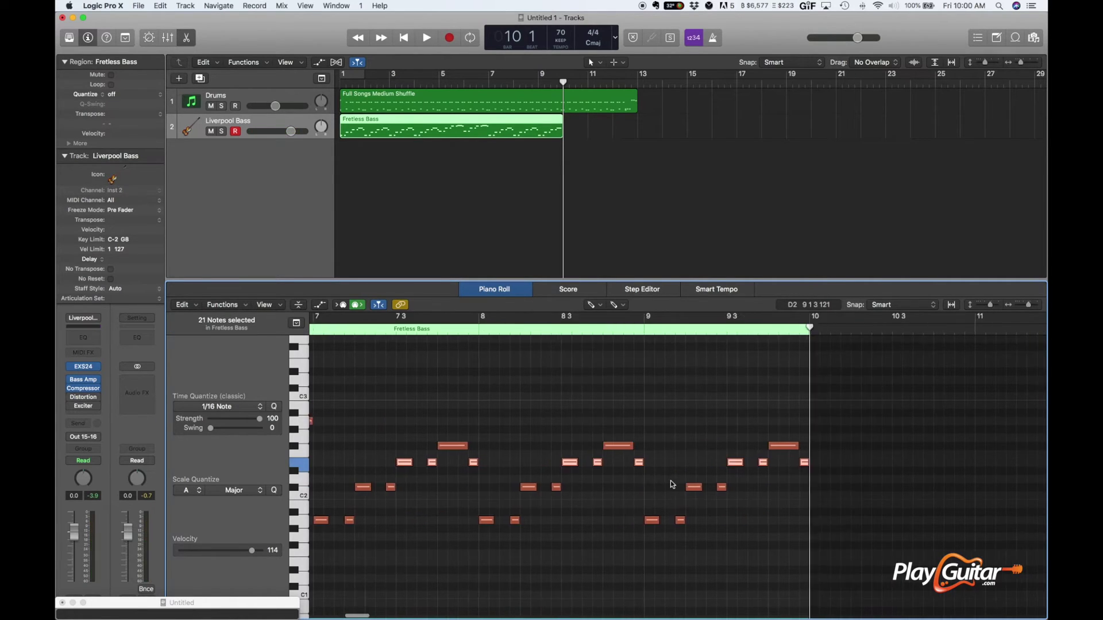
left_click_drag(524, 537, 672, 425)
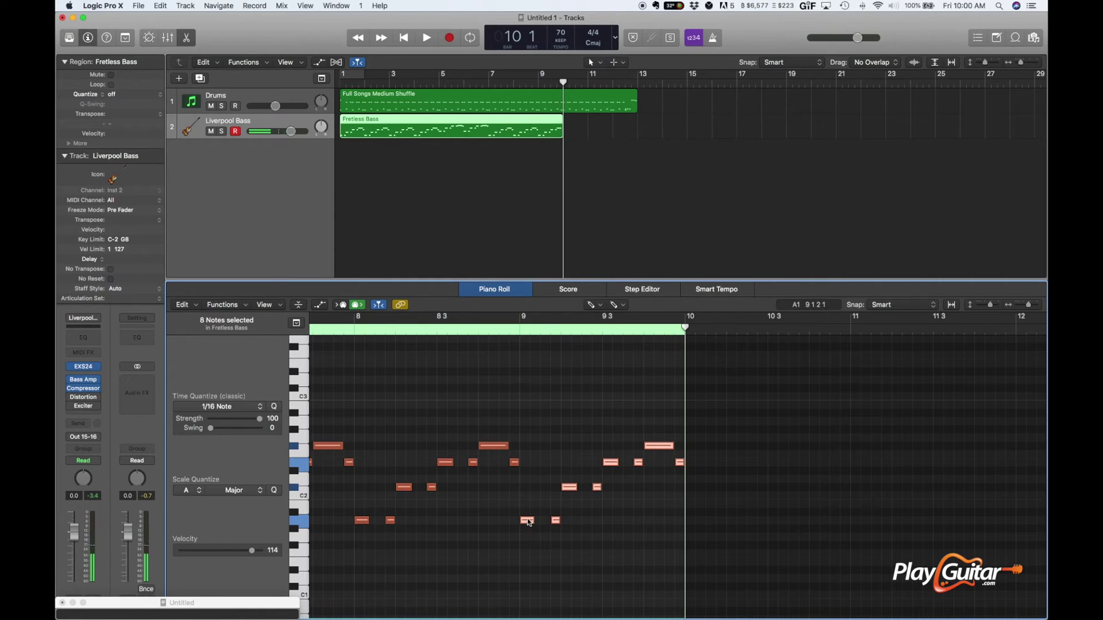
left_click_drag(529, 521, 531, 466)
scroll(547, 497, "right", 4)
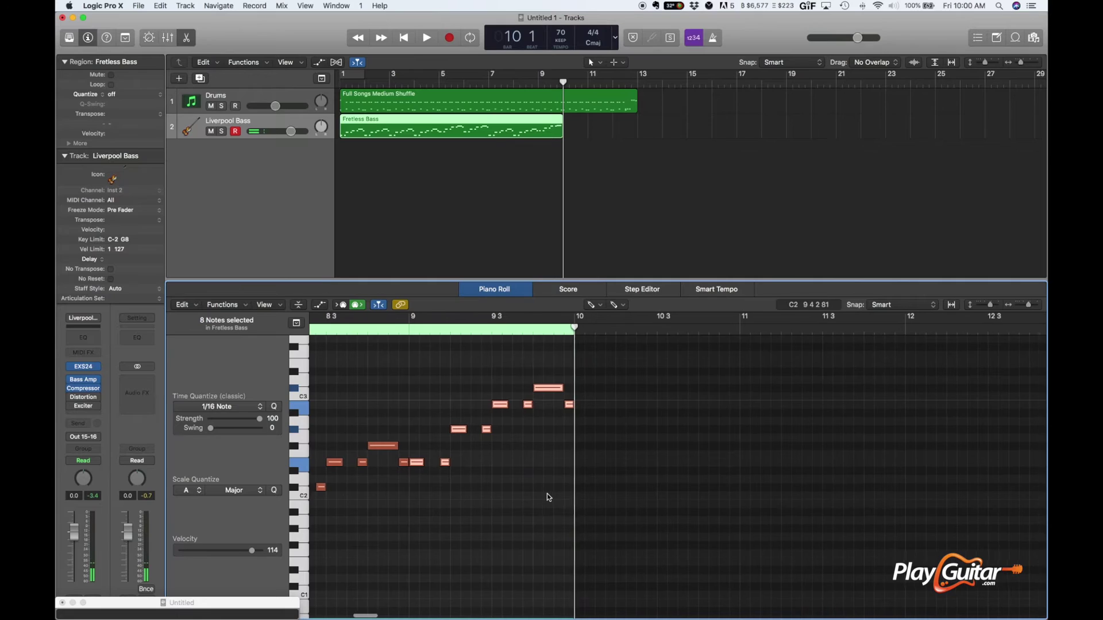
scroll(547, 495, "left", 1)
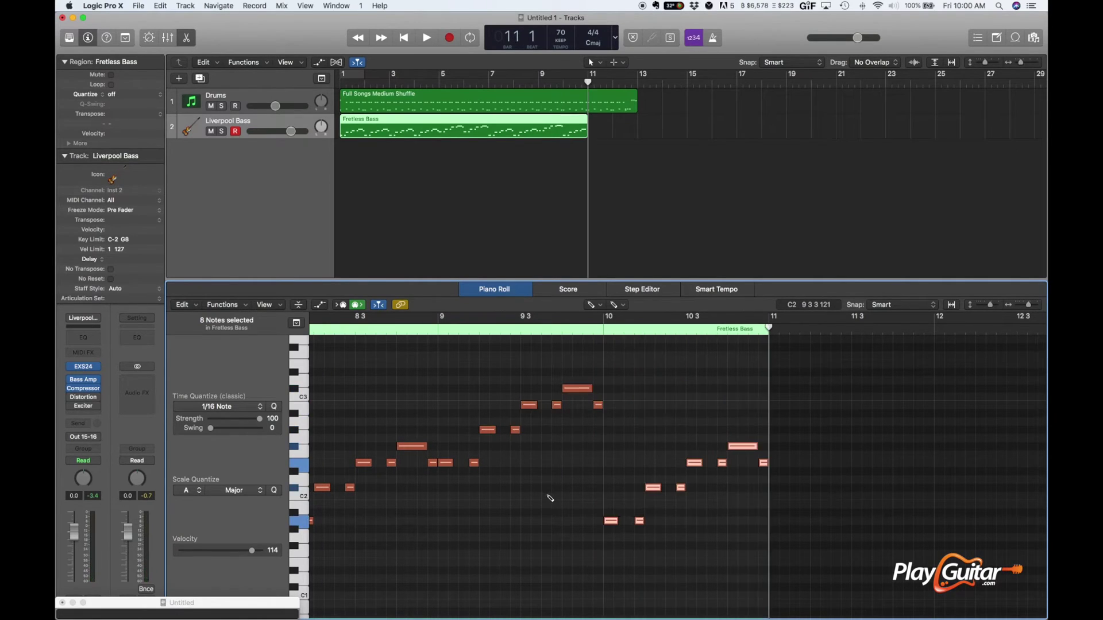
Raise bar 10's notes five semitones for the IV and extend the bass region to bar 13.
left_click(610, 520)
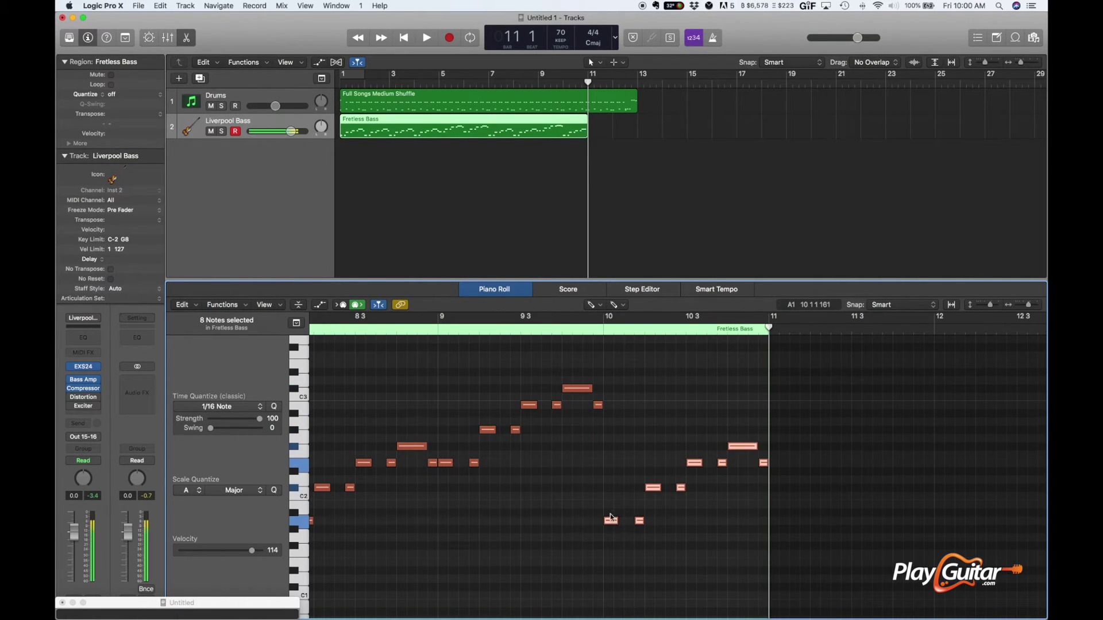
left_click_drag(610, 513, 610, 477)
scroll(610, 478, "right", 3)
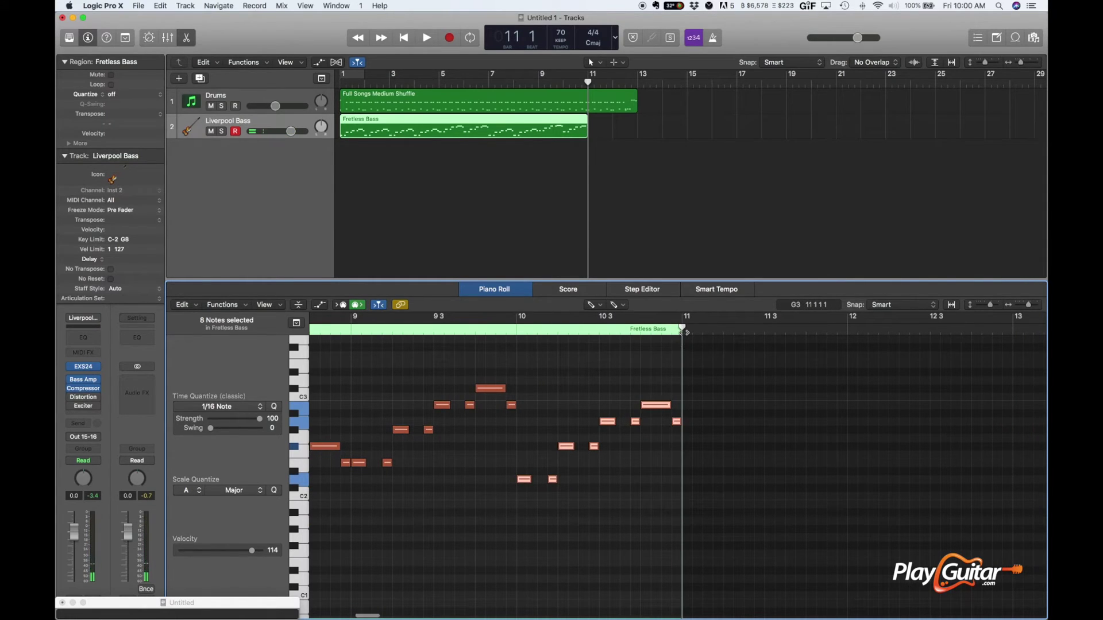
left_click_drag(683, 332, 899, 328)
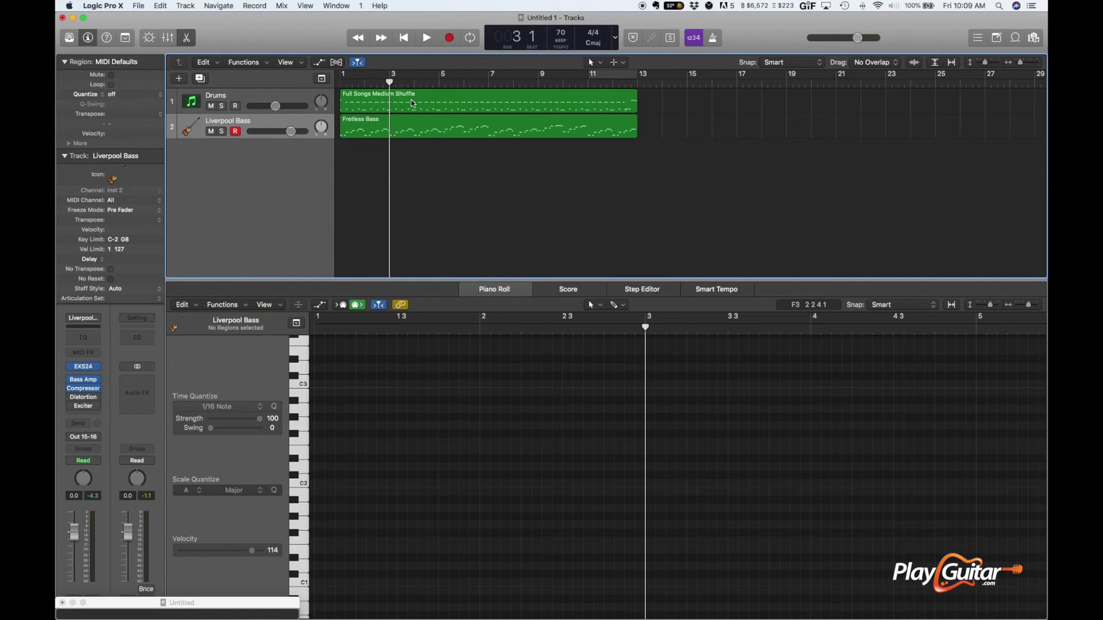
Zoom the Tracks area in horizontally and scroll back to bar 1.
left_click_drag(1021, 63, 1022, 66)
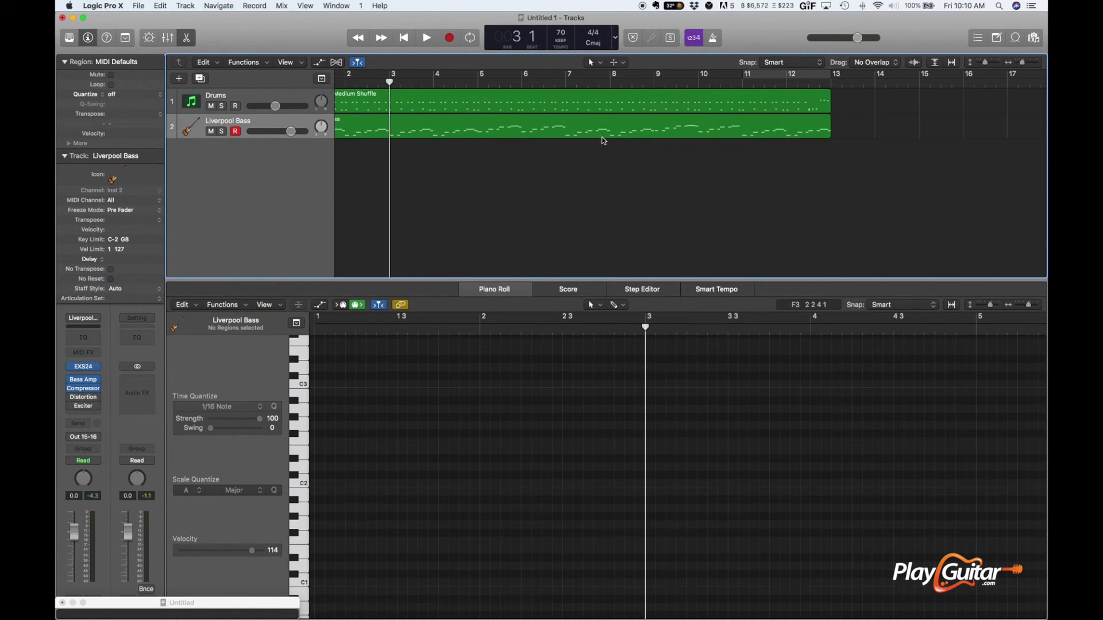
scroll(597, 136, "left", 2)
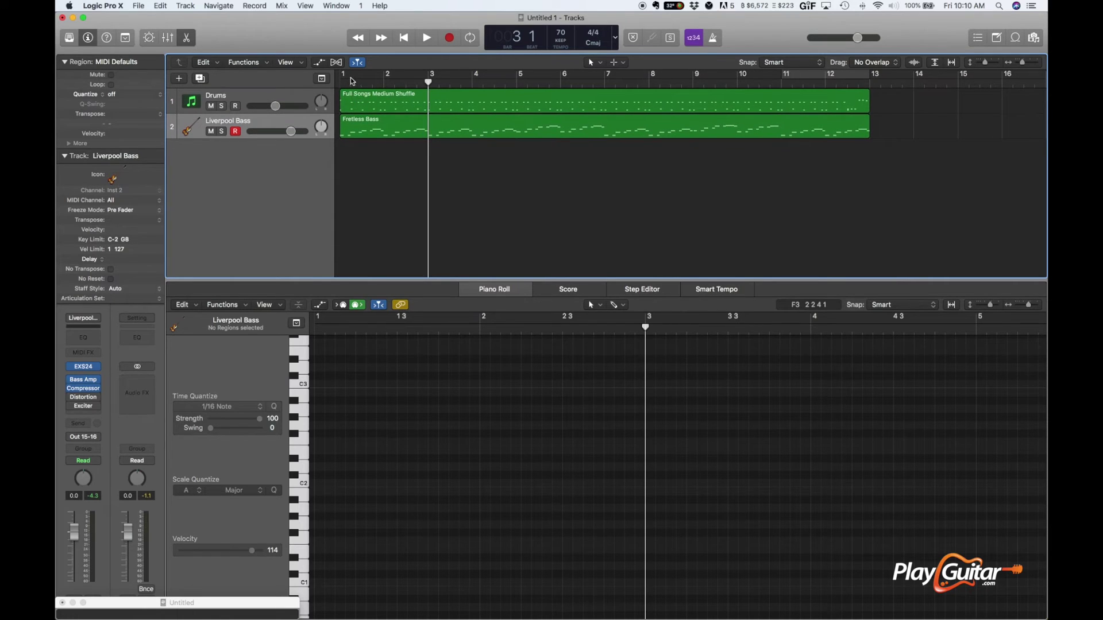
Split the Drums region at the playhead at bars 5 and 7.
left_click(515, 79)
right_click(517, 95)
left_click(528, 98)
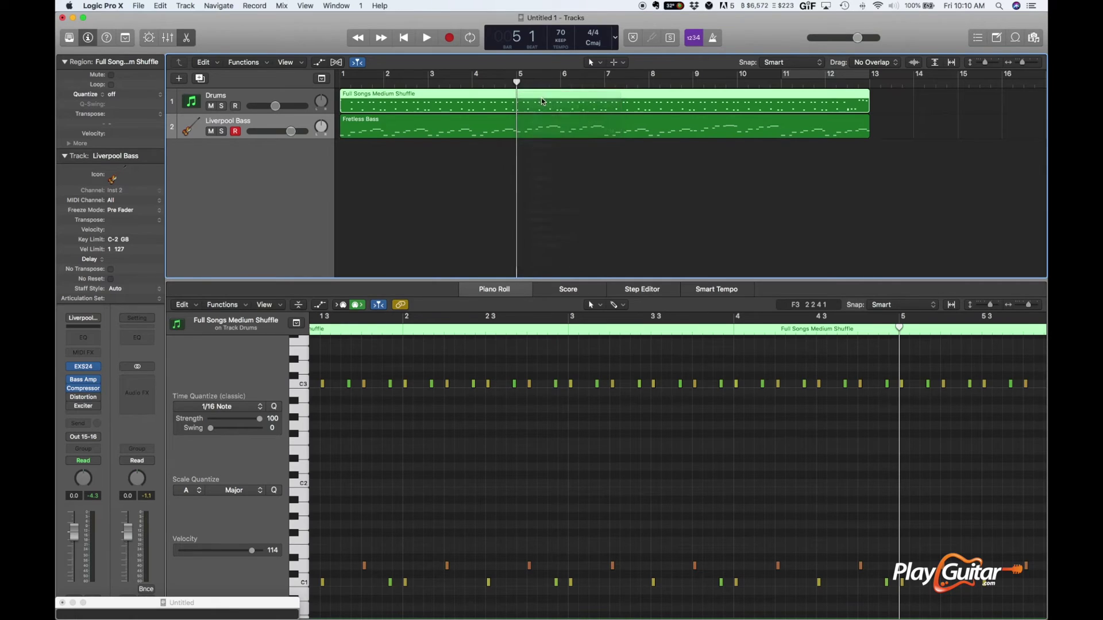
left_click(563, 101)
left_click(604, 79)
right_click(608, 97)
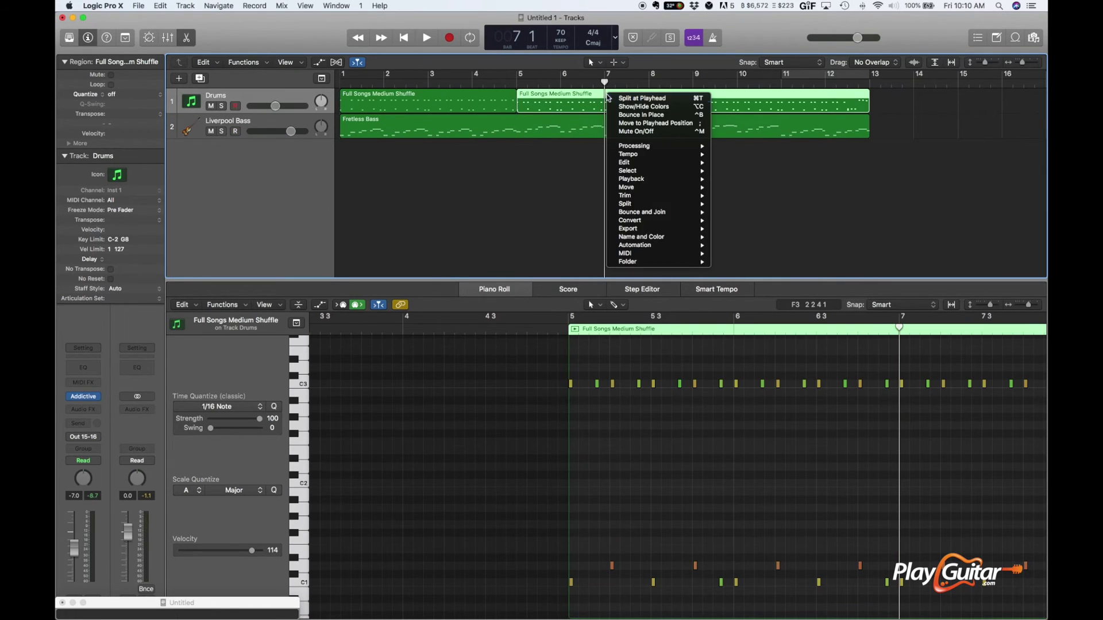
left_click(640, 98)
Split the remaining Drums region at bars 9, 10 and 11.
left_click(694, 79)
right_click(695, 97)
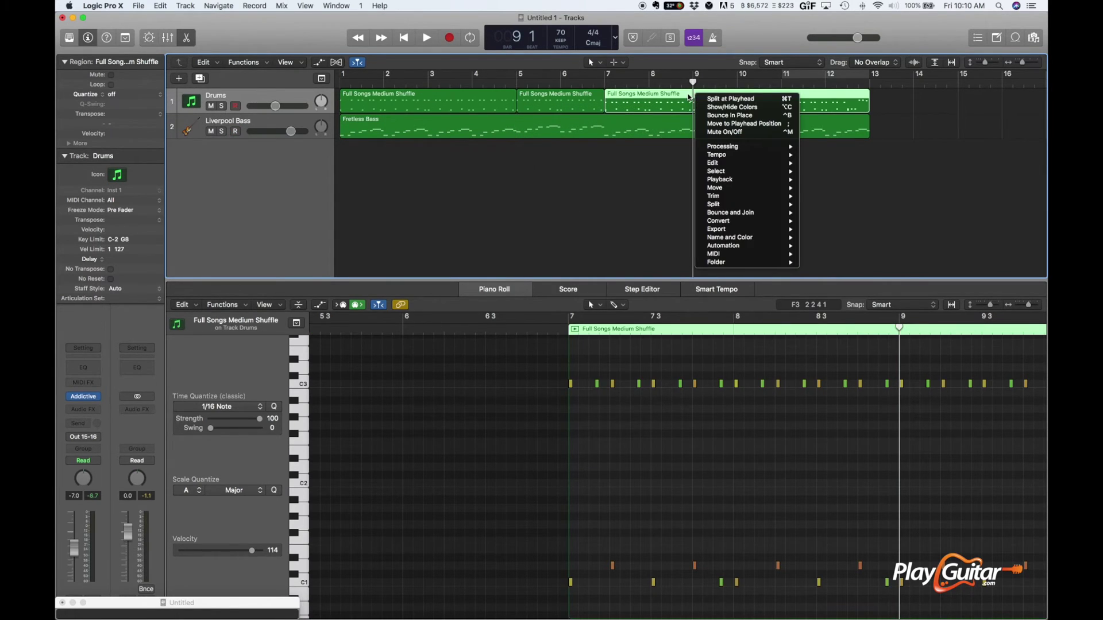
left_click(729, 98)
left_click(738, 80)
right_click(740, 94)
left_click(753, 97)
left_click(782, 81)
right_click(784, 96)
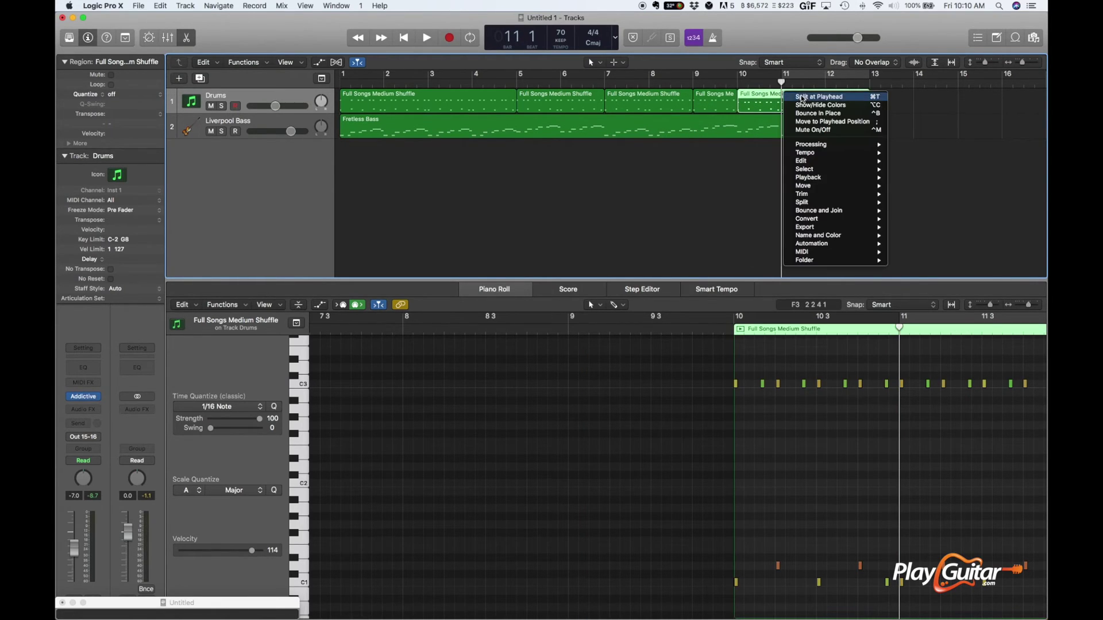
left_click(801, 97)
left_click(456, 97)
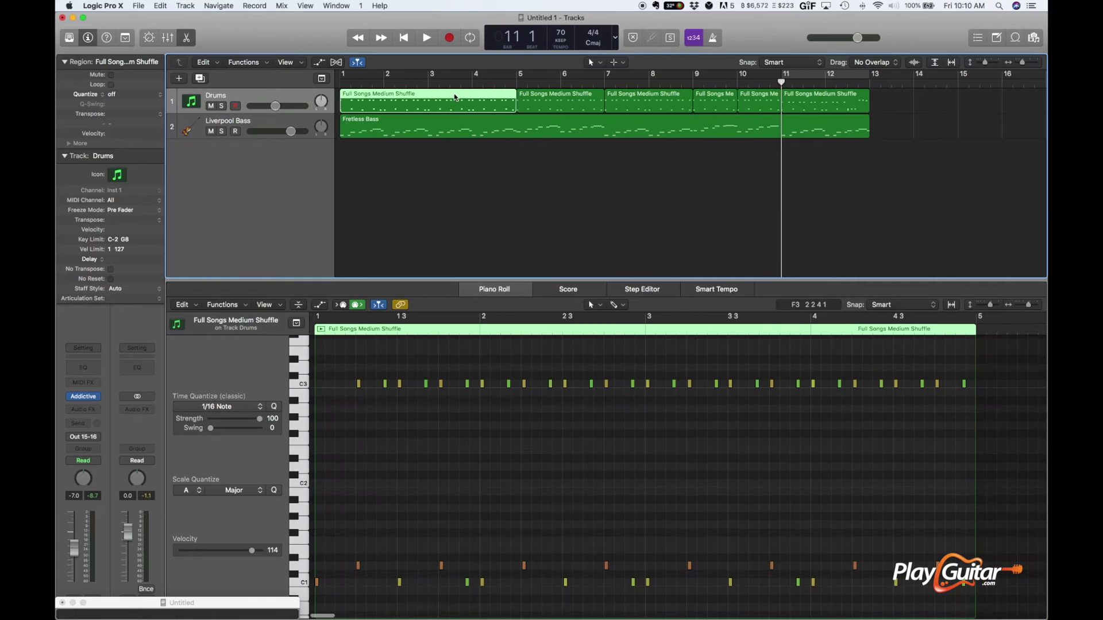
right_click(458, 96)
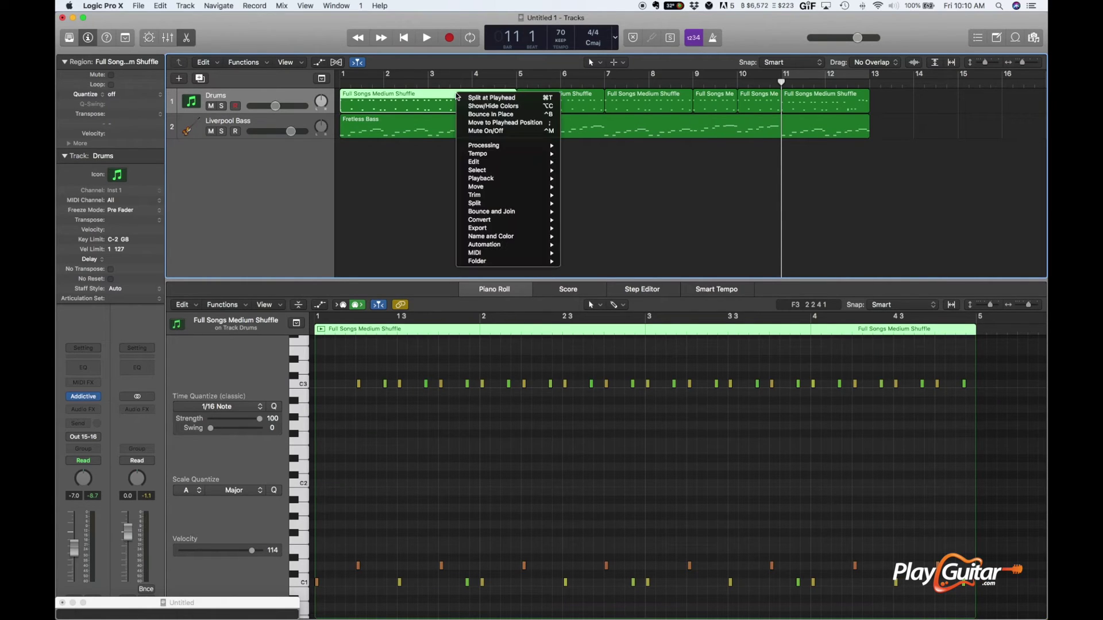
Open the region colour palette and colour the bar-1 and bar-7 drum regions orange.
left_click(485, 106)
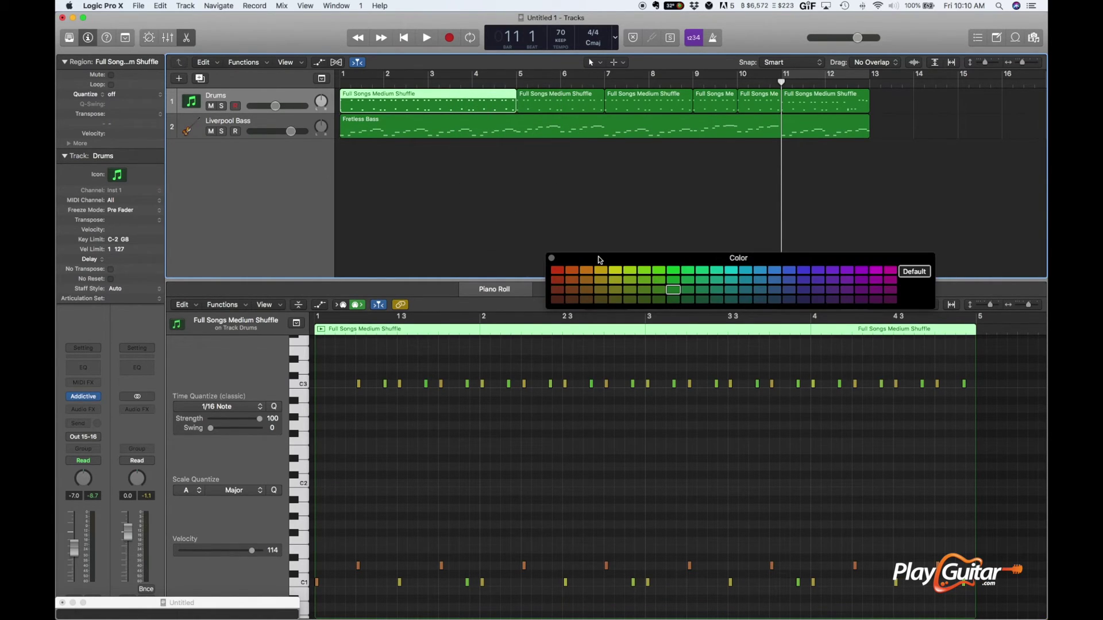
left_click_drag(598, 257, 462, 205)
left_click(431, 221)
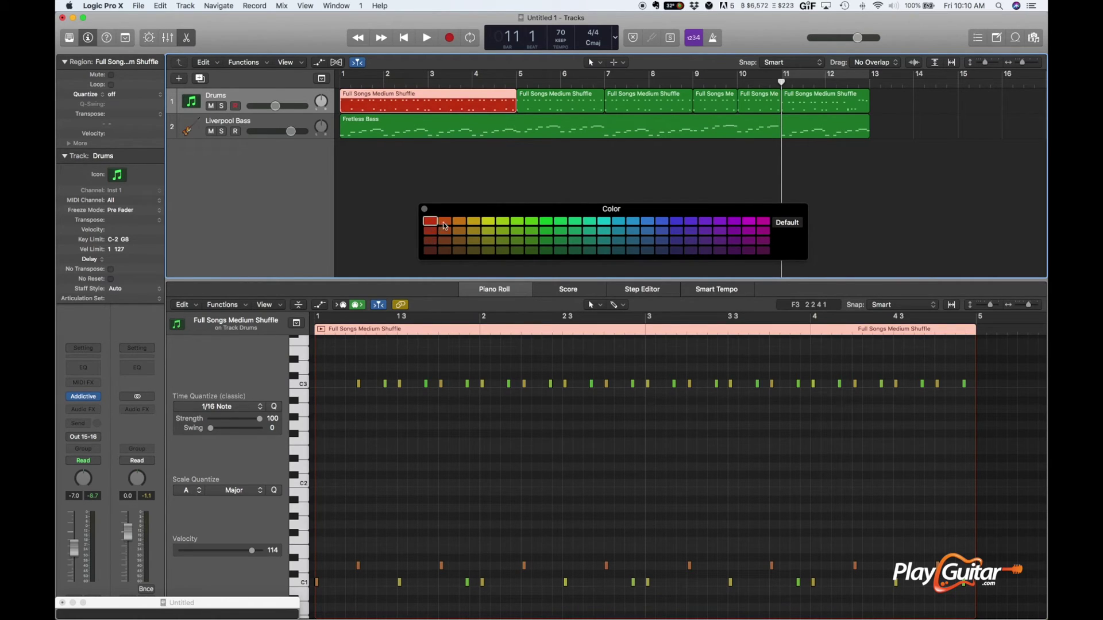
left_click(446, 222)
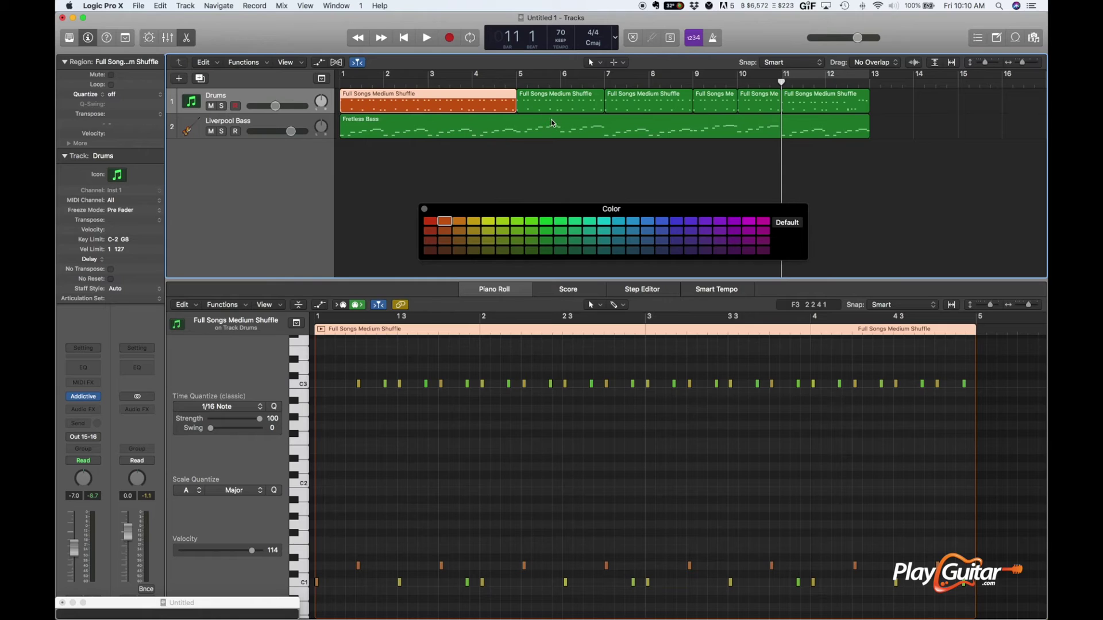
left_click(546, 95)
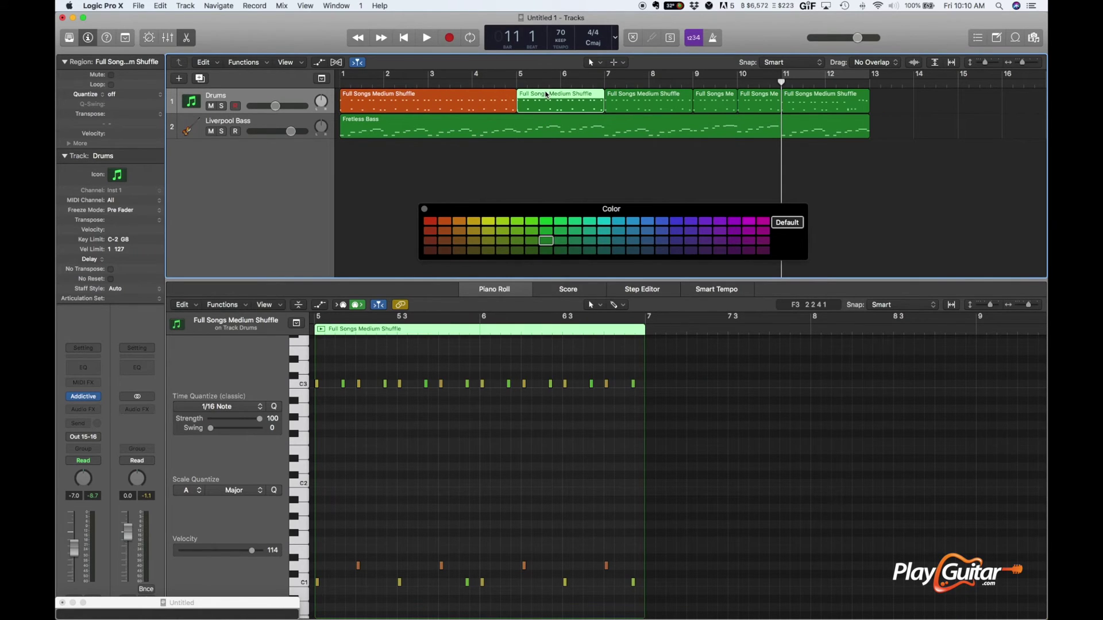
left_click(634, 97)
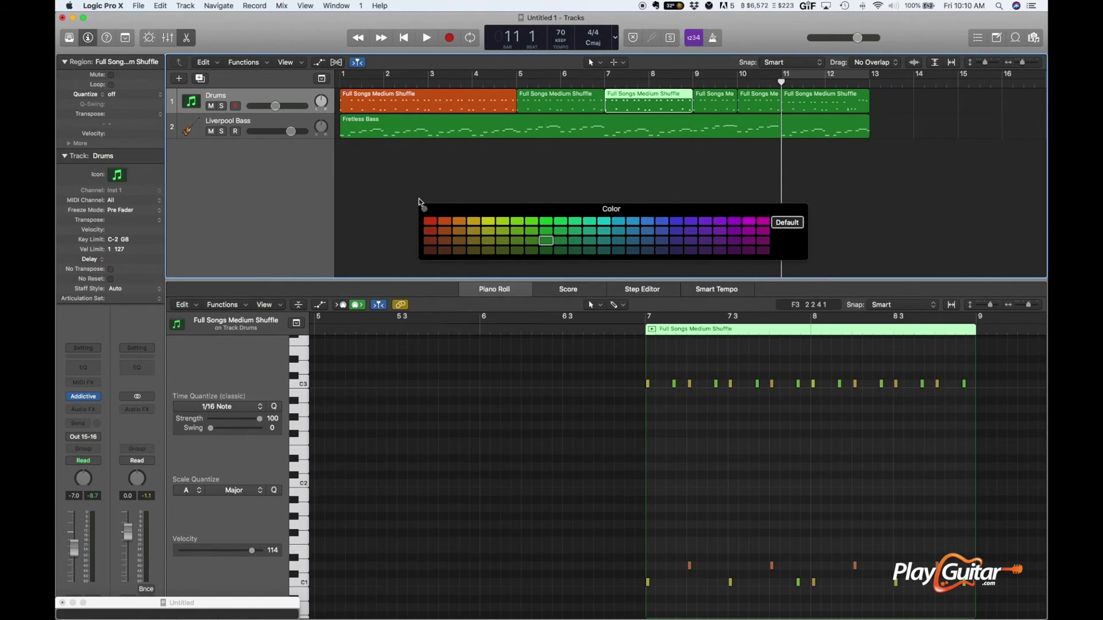
left_click(446, 222)
Colour the bar-9 drum region purple and bar-11 orange, leaving bar 10 green.
left_click(712, 96)
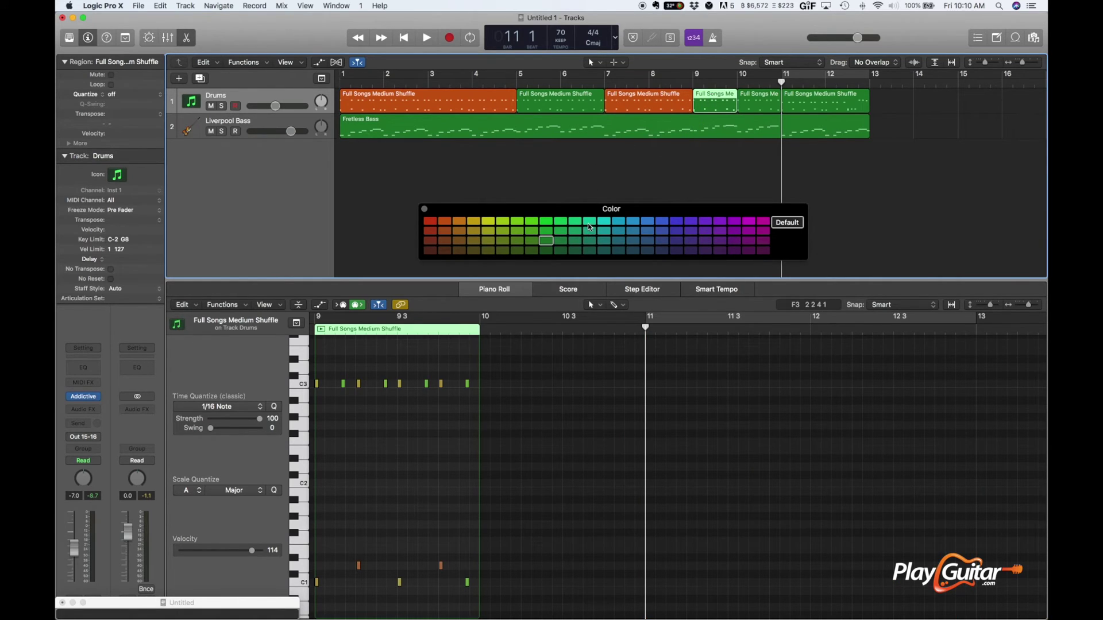
left_click(718, 221)
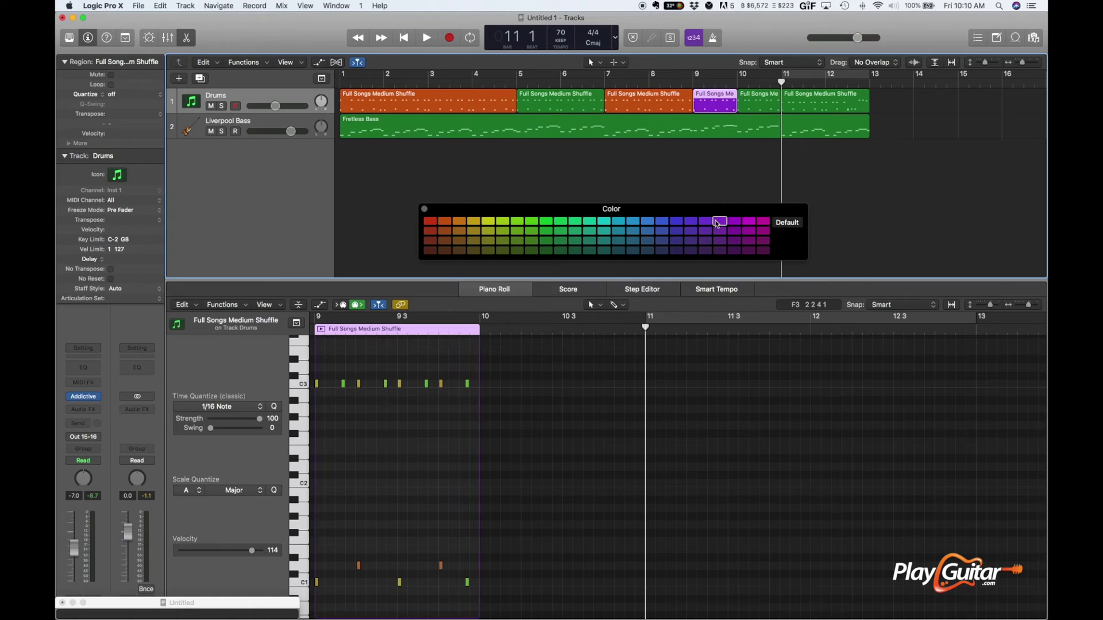
left_click(759, 99)
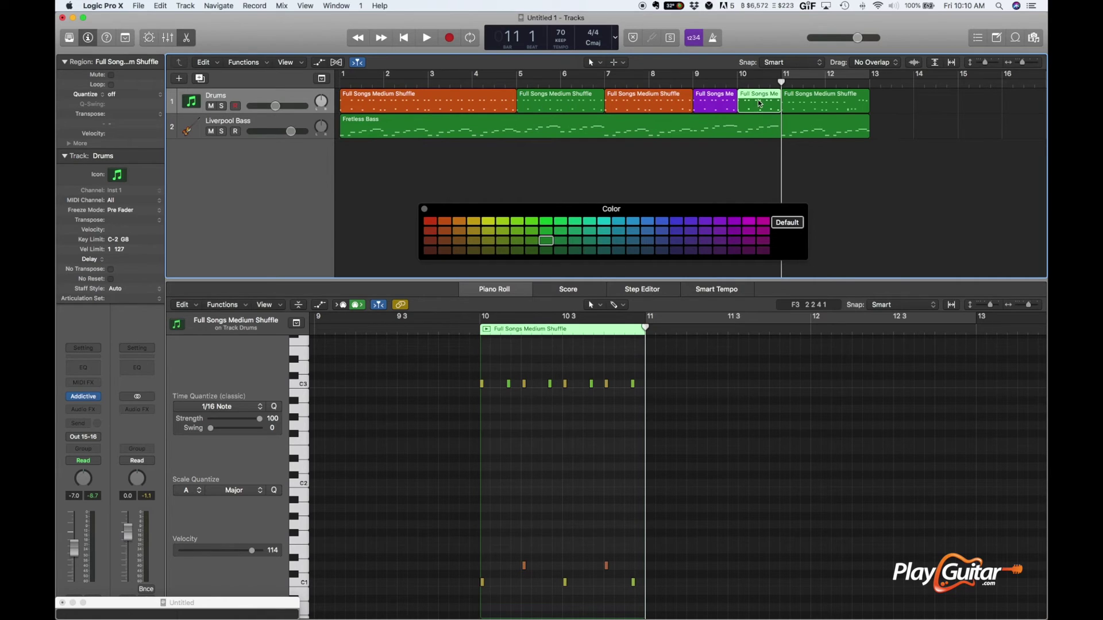
left_click(807, 98)
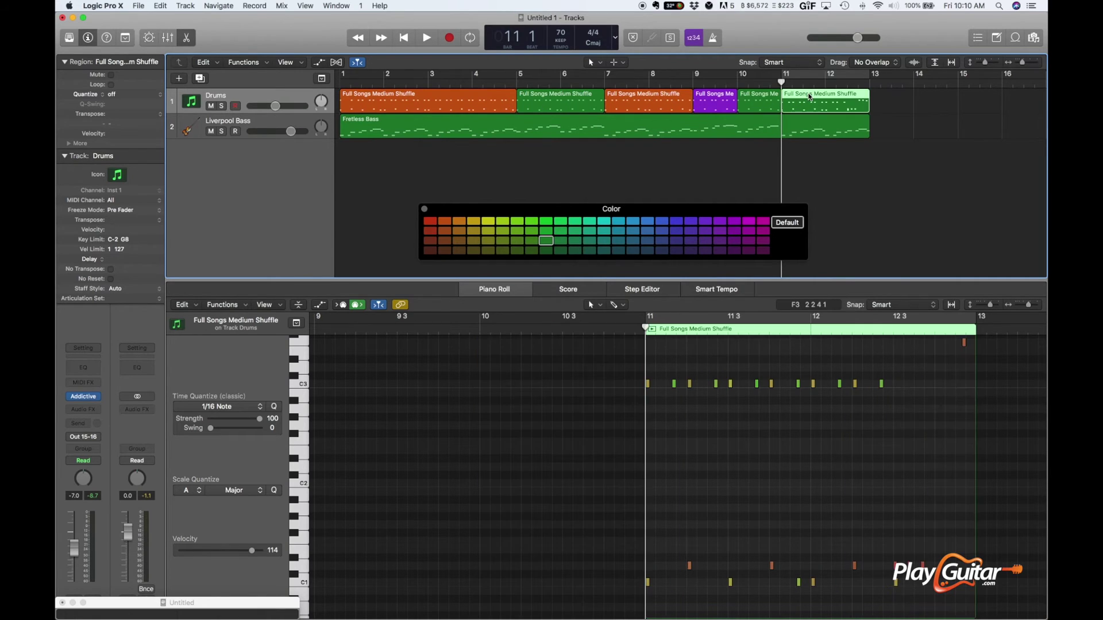
left_click(444, 222)
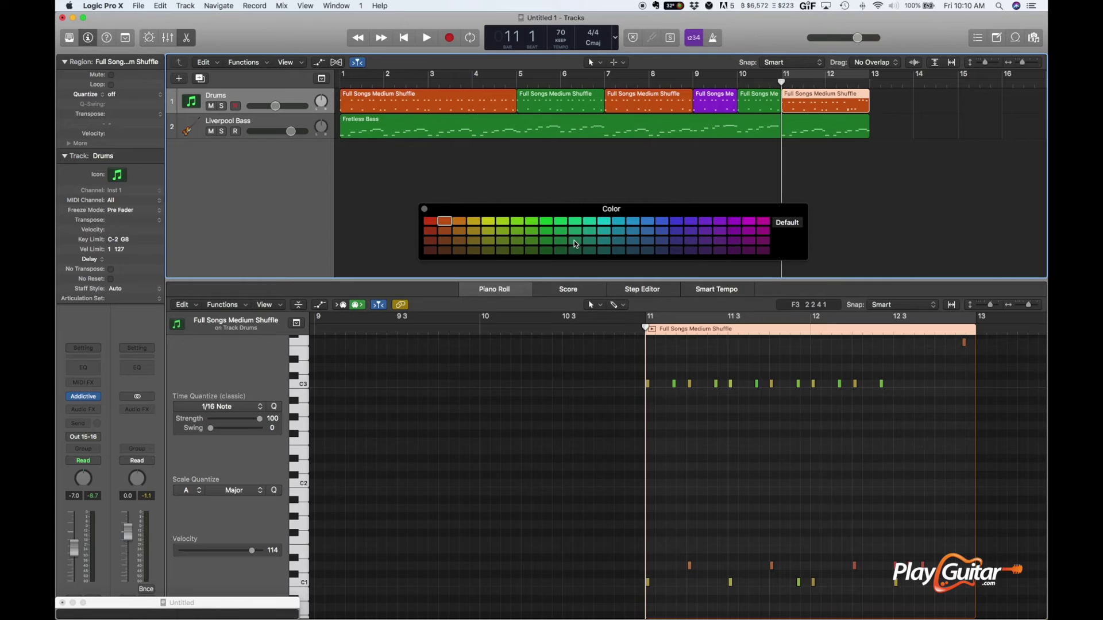
left_click(425, 210)
left_click(570, 173)
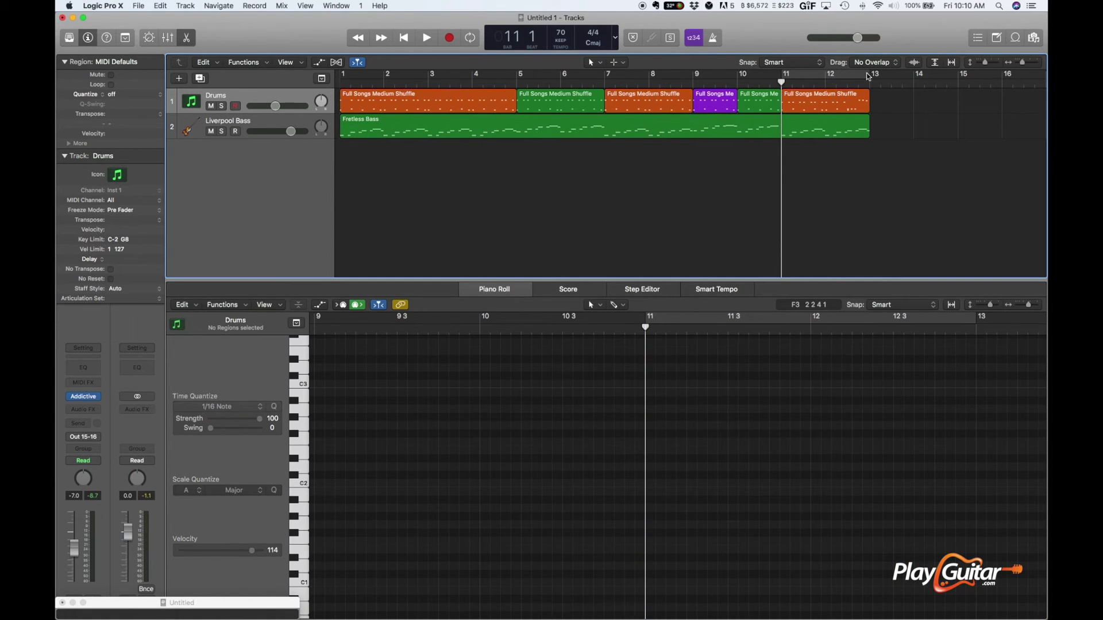
Set a cycle range over bars 1 to 13 and briefly play the song.
left_click_drag(868, 76, 339, 77)
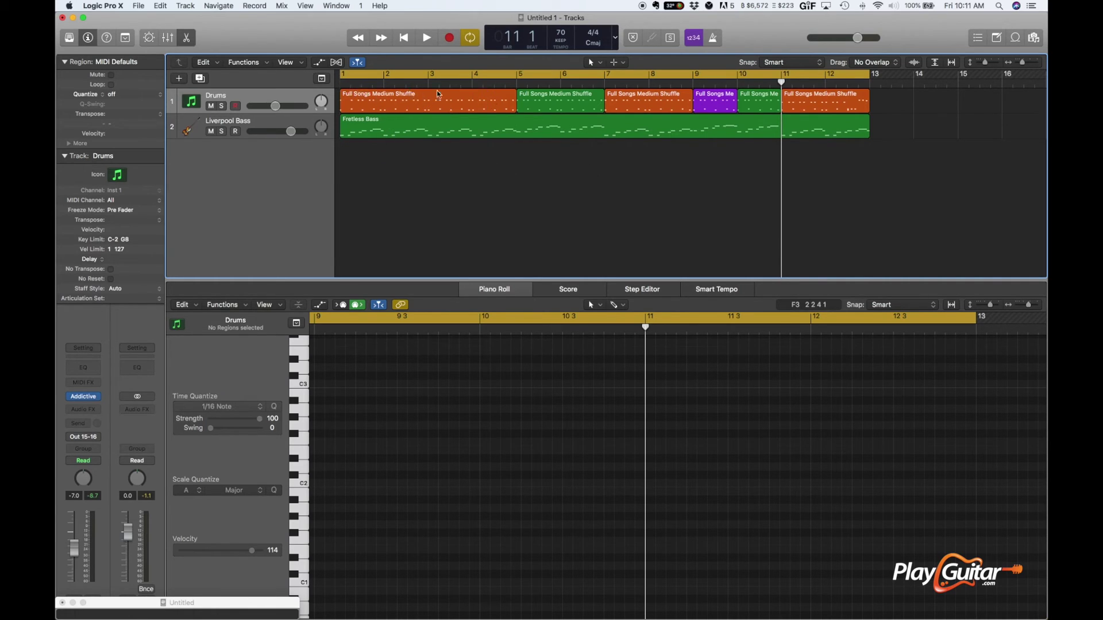
left_click(427, 38)
key("space")
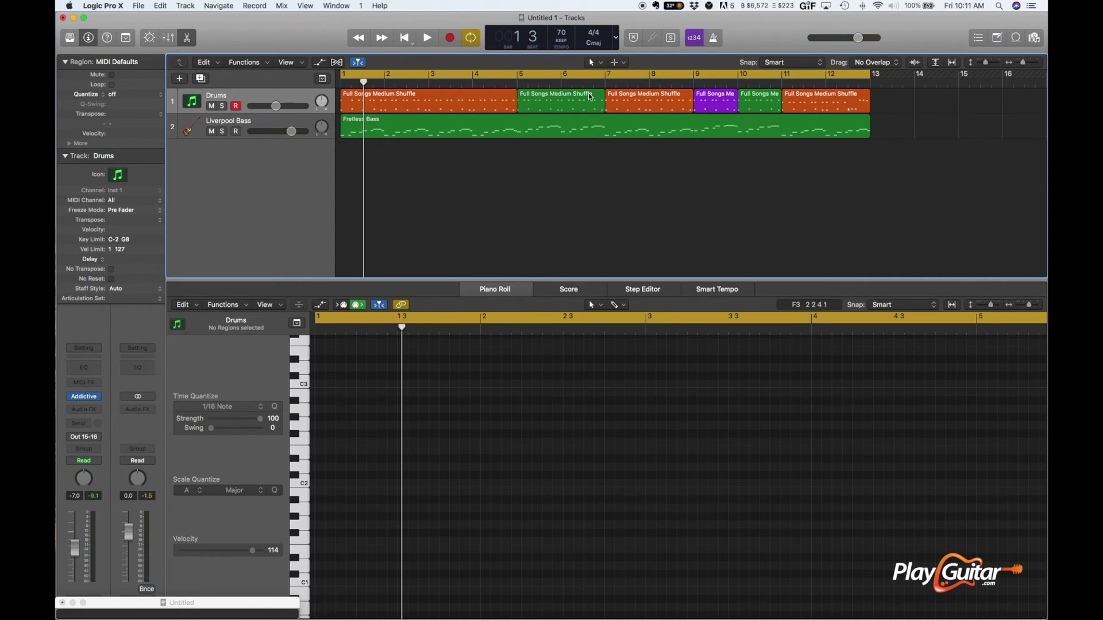
Check the colours of the bar 7, 9, 10 and 11 drum regions.
left_click(641, 96)
left_click(721, 96)
left_click(752, 97)
left_click(815, 97)
left_click(493, 164)
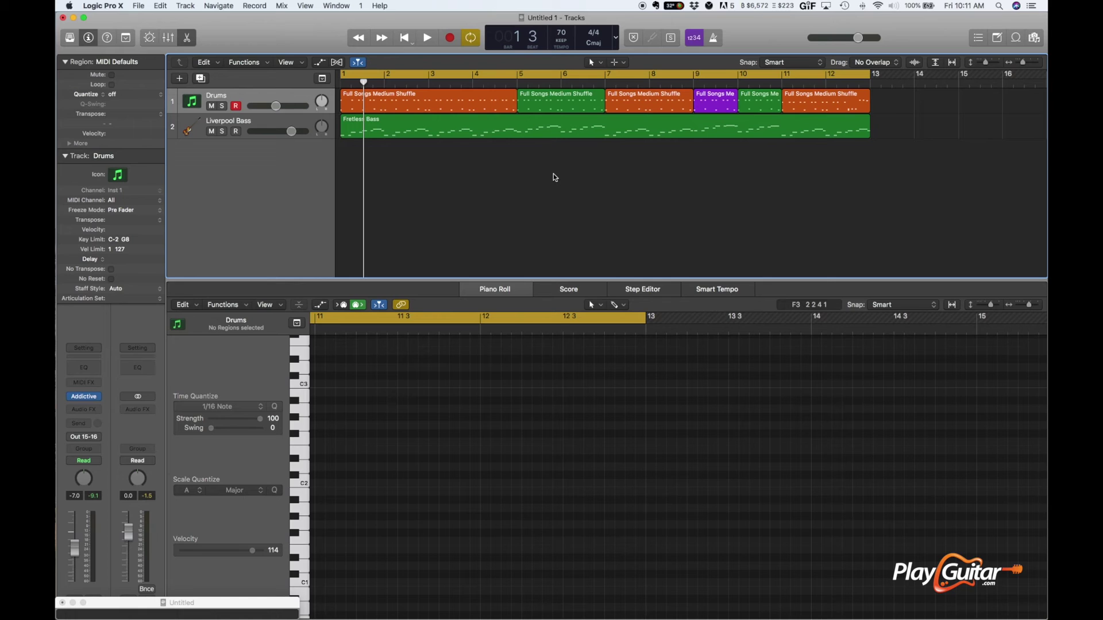
Select all Fretless Bass notes in the Piano Roll, drag them up from A1, and play back.
left_click(450, 125)
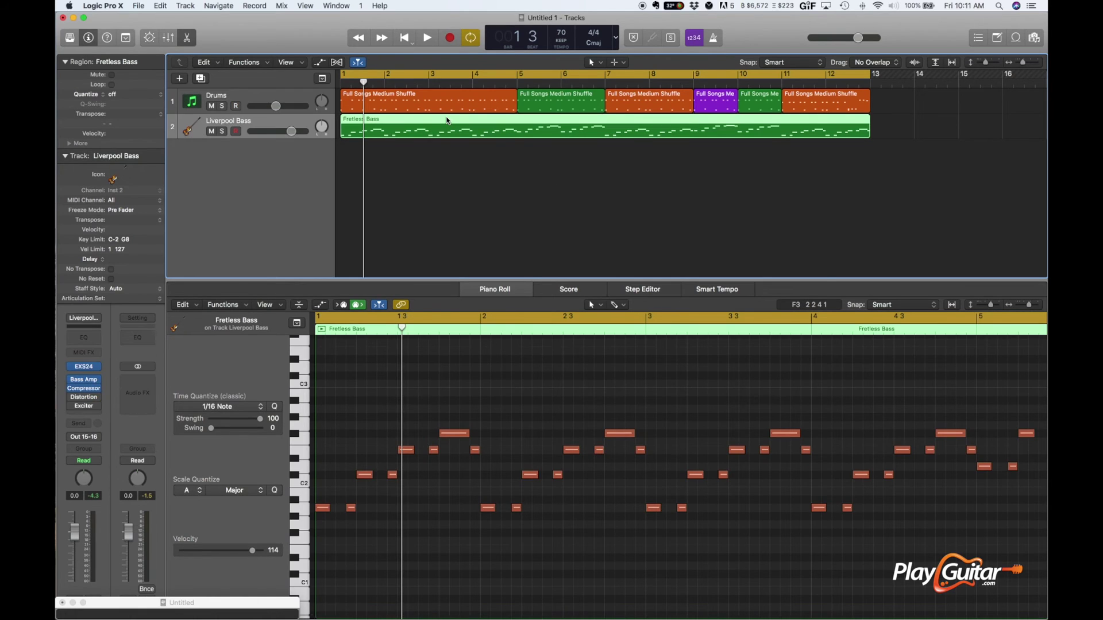
left_click_drag(1029, 305, 1022, 309)
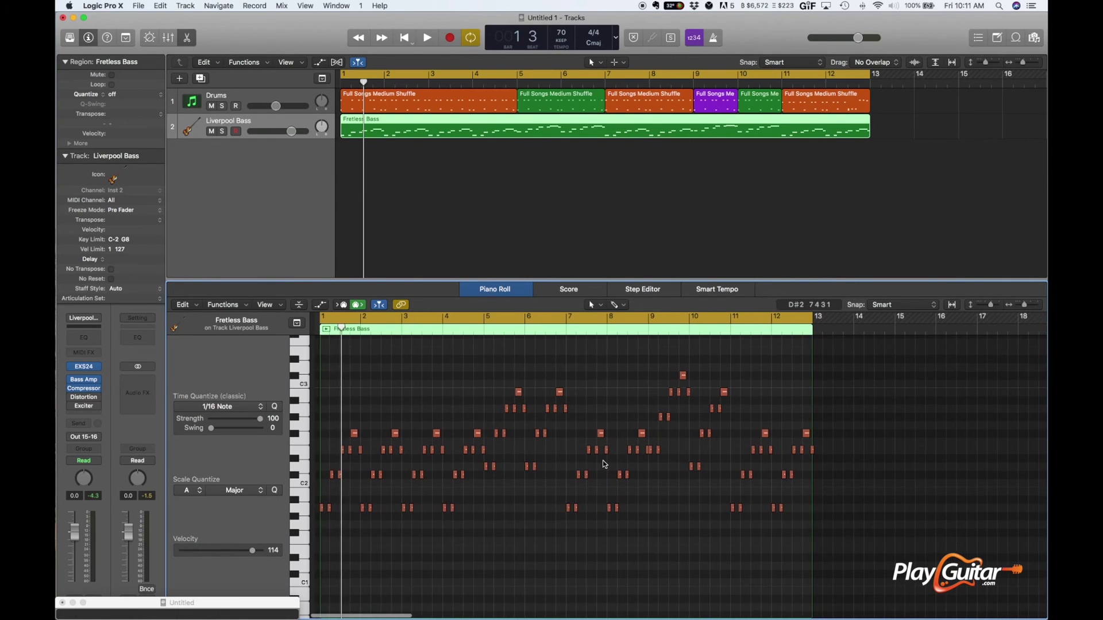
key("super+a")
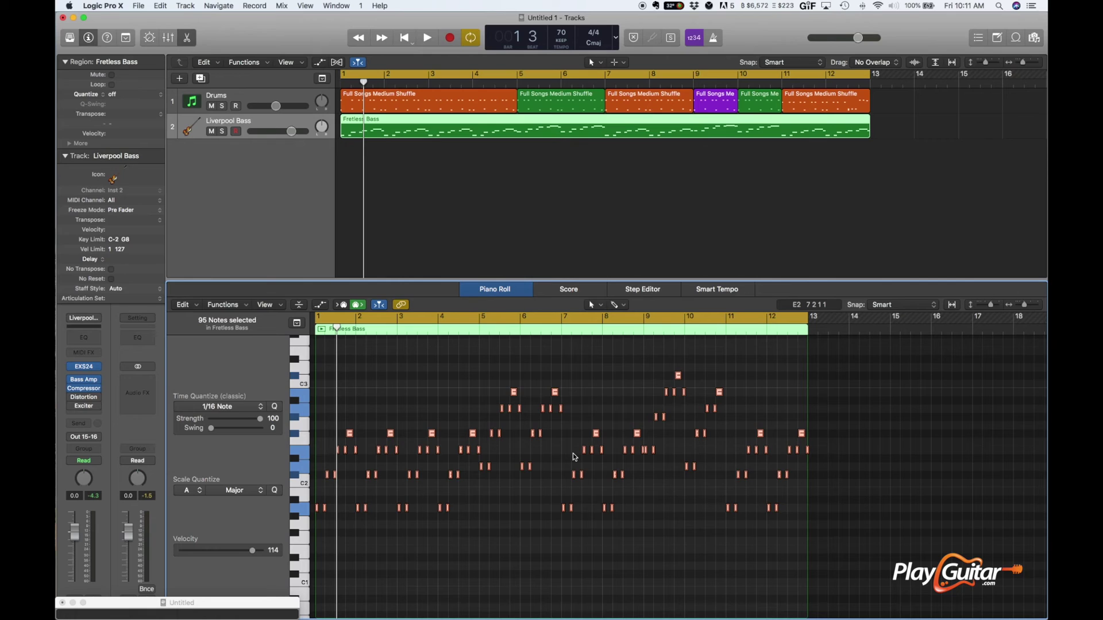
left_click(837, 540)
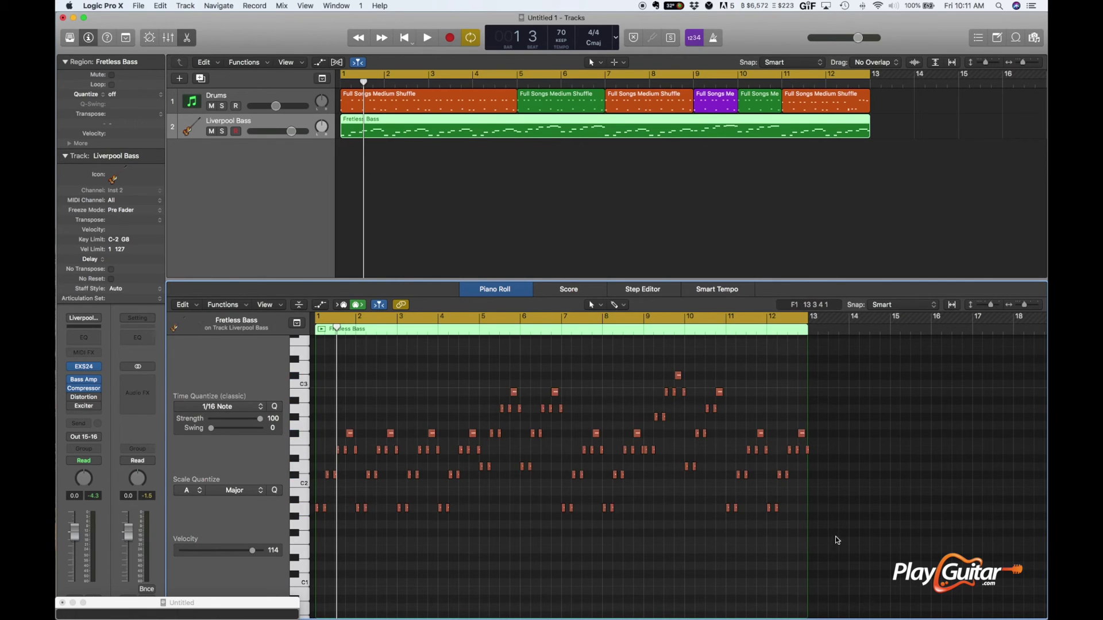
left_click_drag(837, 540, 313, 357)
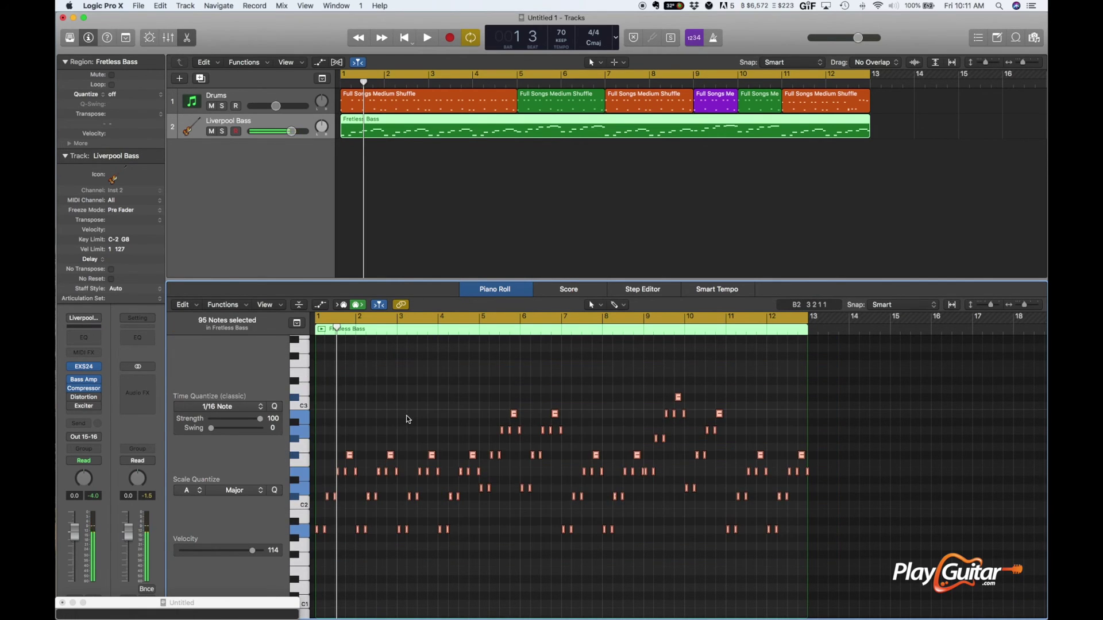
left_click(318, 530)
left_click_drag(318, 530, 318, 513)
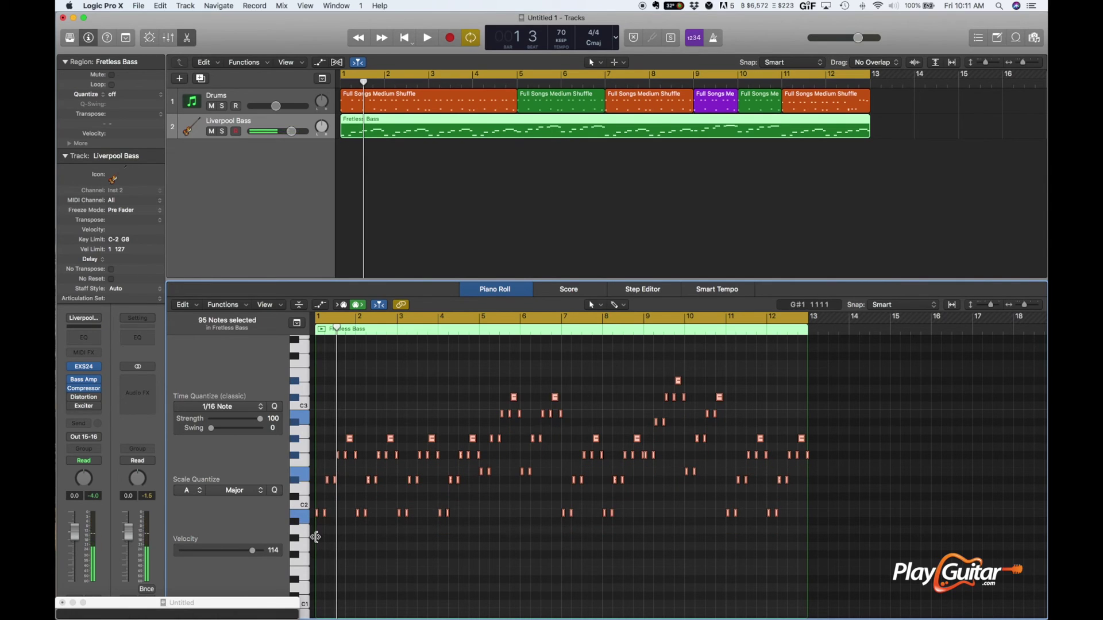
key("space")
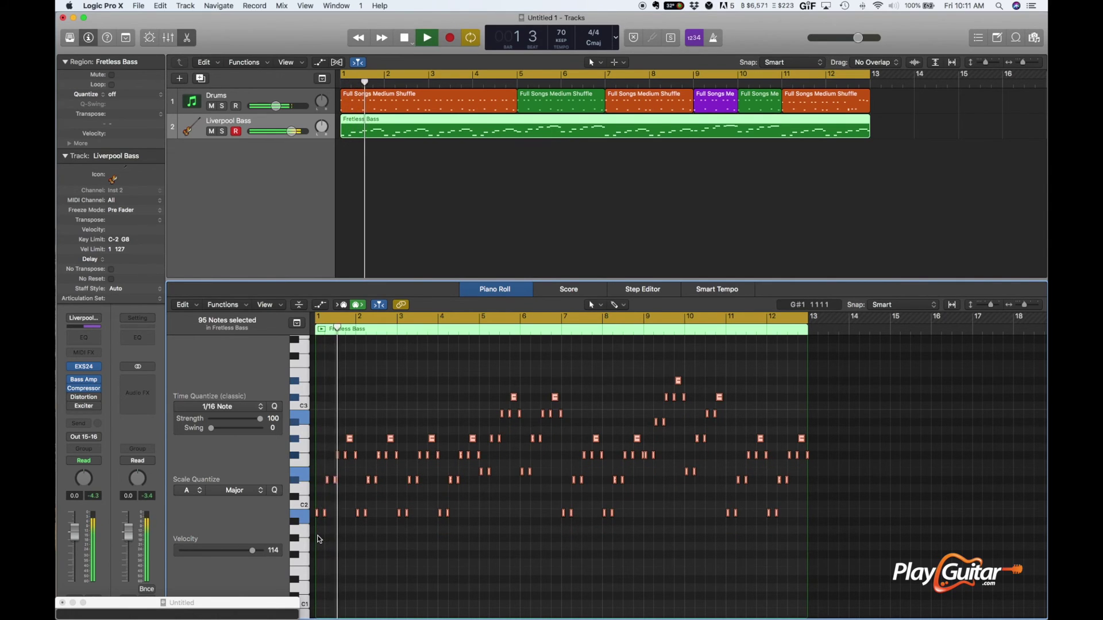
key("space")
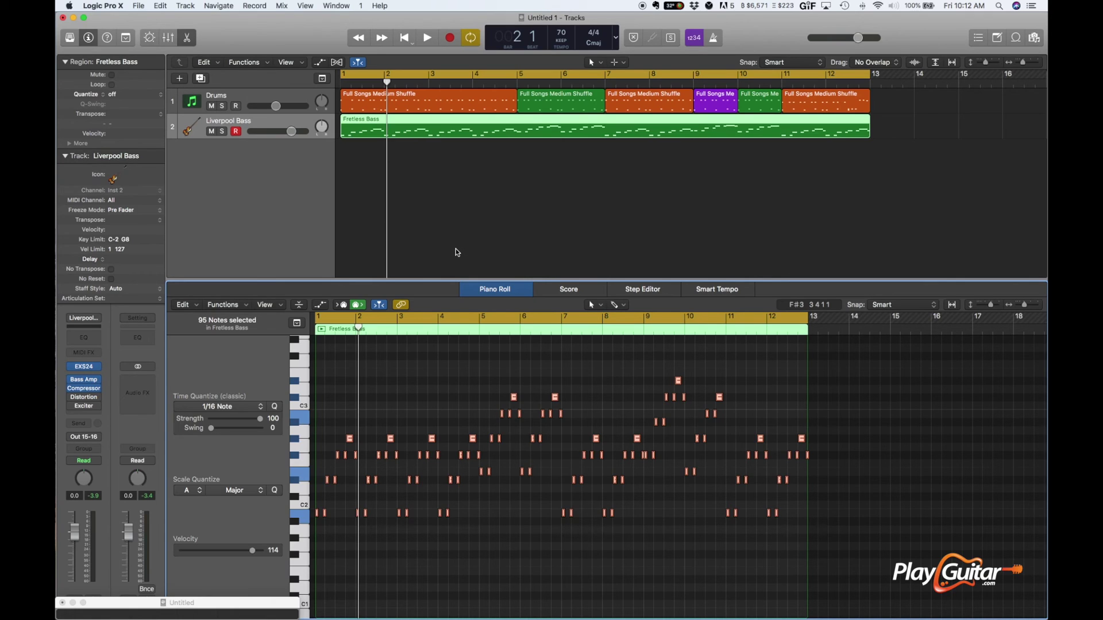
Return to the song start, set the tempo to 87 BPM, and play the groove briefly.
left_click(413, 166)
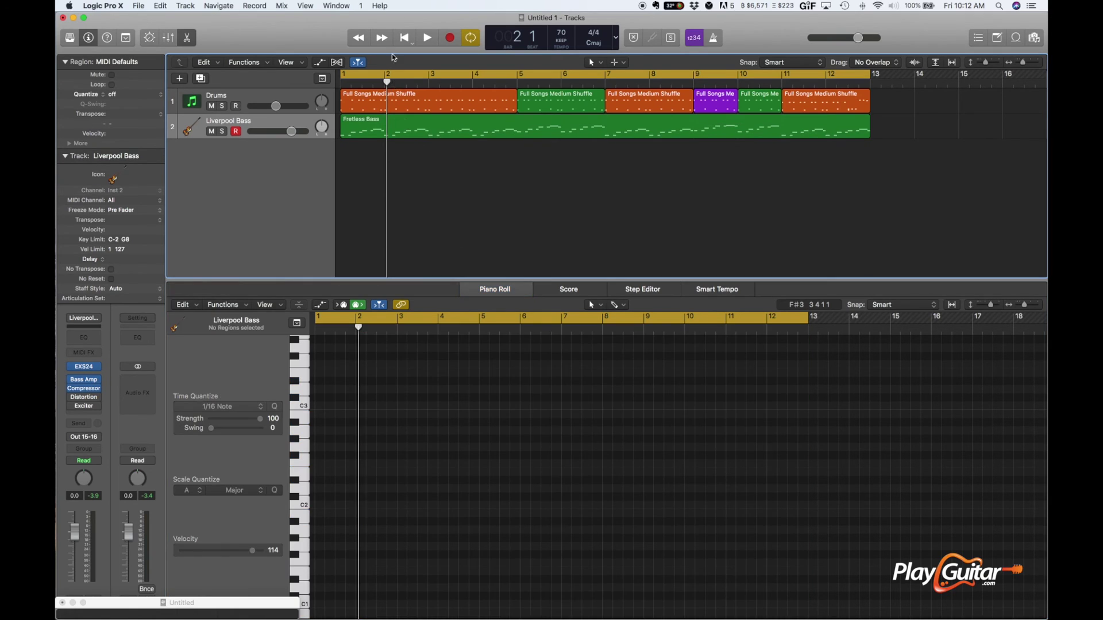
left_click(384, 82)
key("Return")
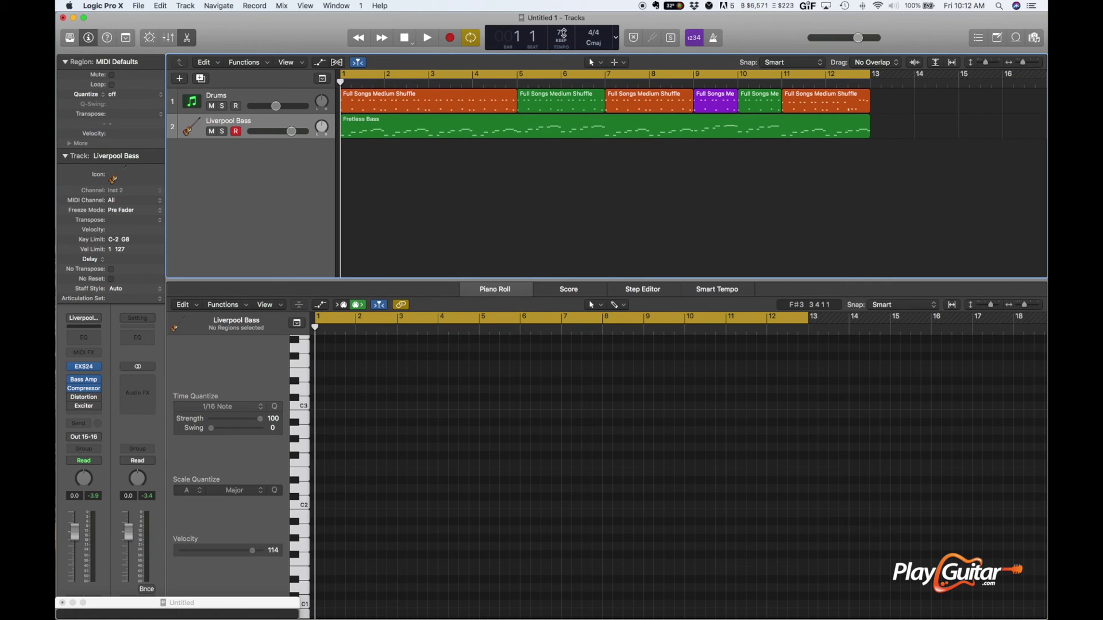
double_click(561, 32)
type("87")
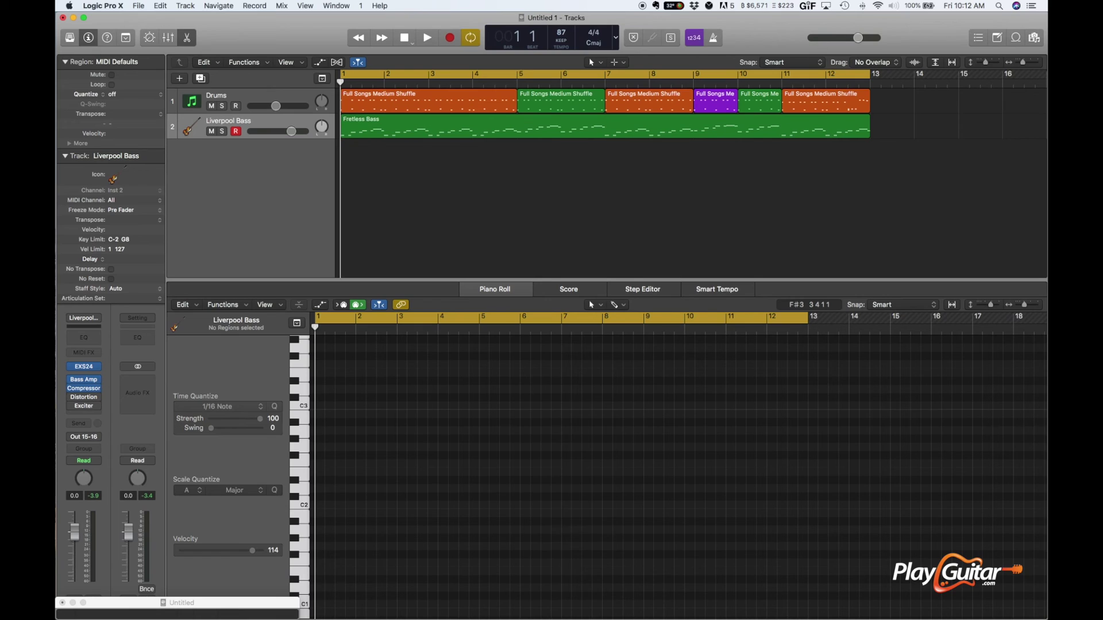
key("space")
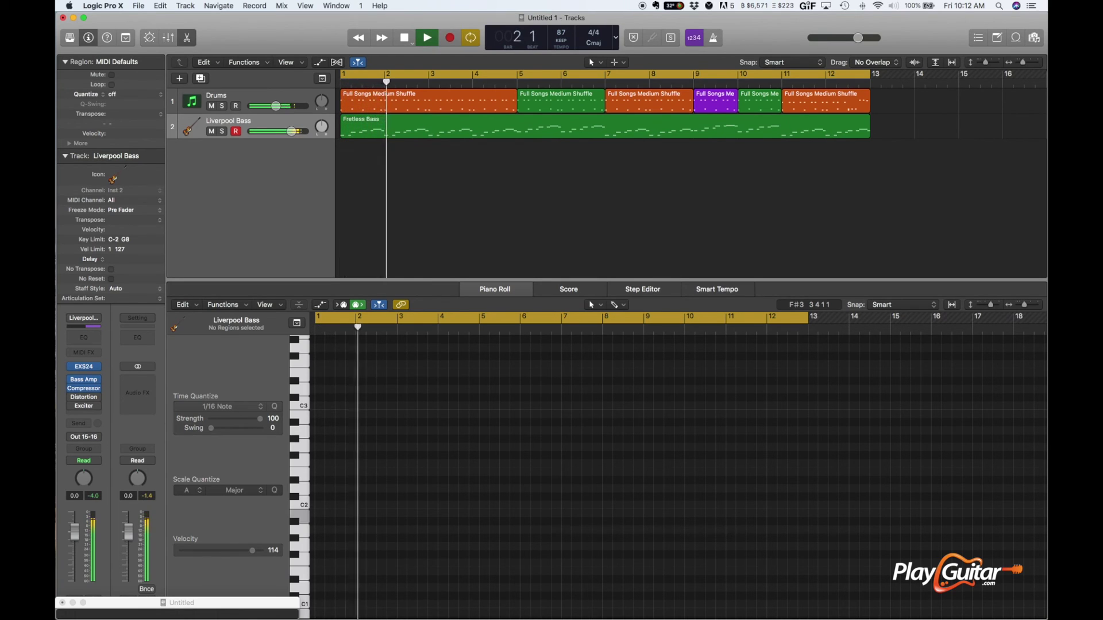
key("space")
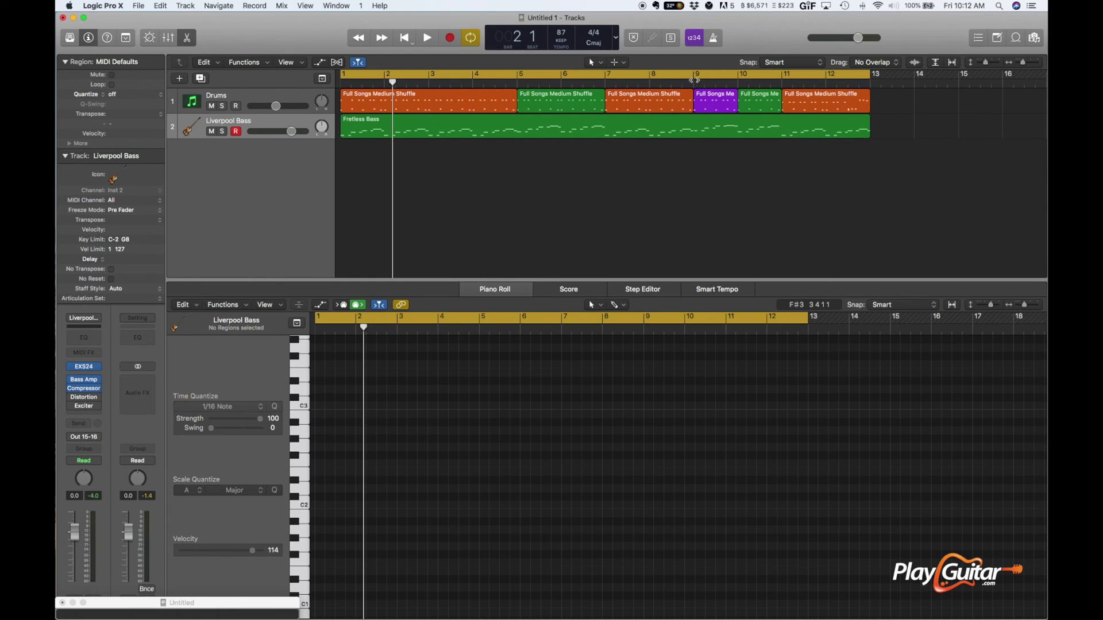
Replace the old cycle range with one spanning bars 9–12, then play the loop and stop it.
left_click(705, 78)
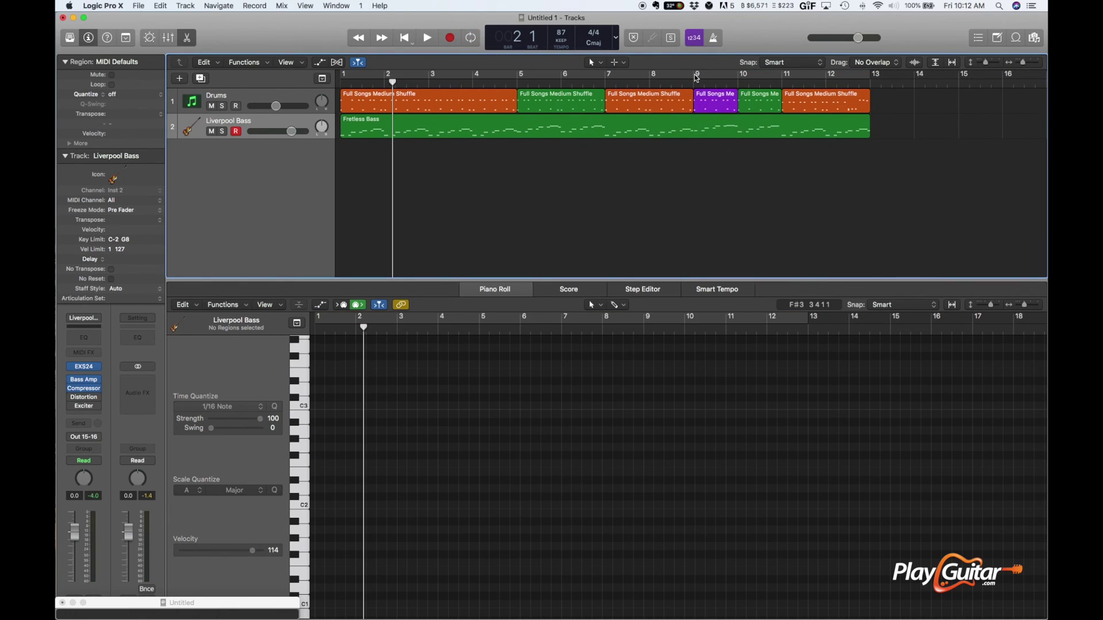
left_click_drag(705, 77, 877, 80)
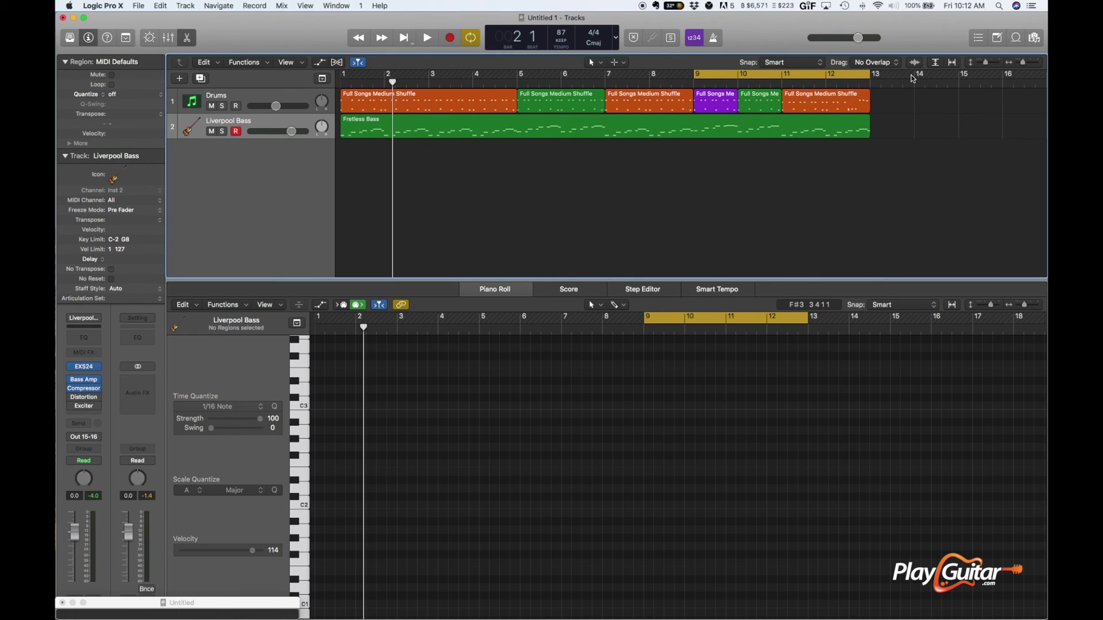
key("space")
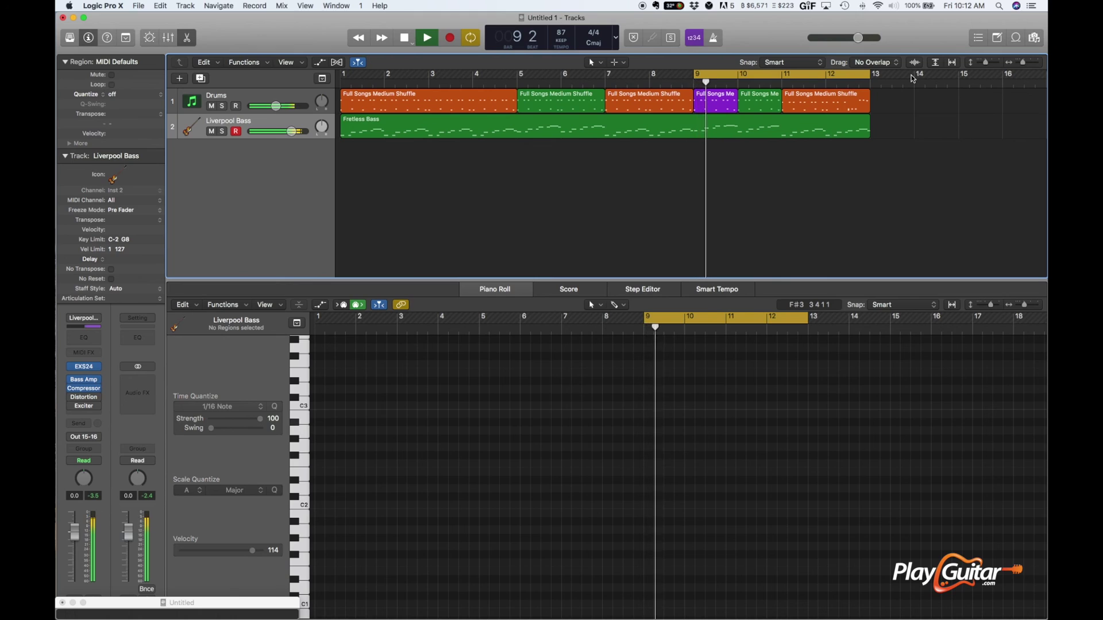
key("space")
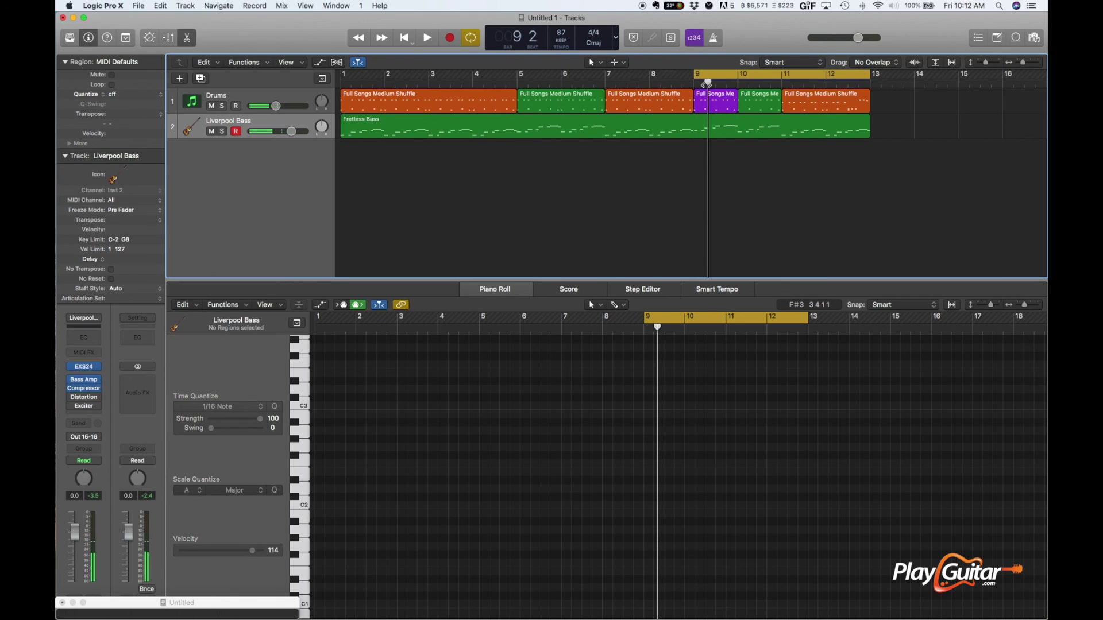